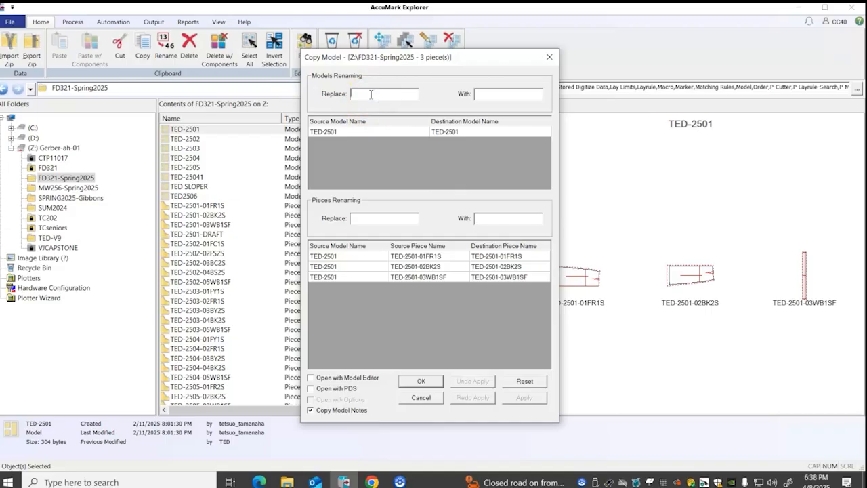
# - Set the copied model's renaming to replace 2501 with 2508
pyautogui.write('51')
pyautogui.press('BackSpace')
pyautogui.write('1')
pyautogui.press('BackSpace')
pyautogui.press('BackSpace')
pyautogui.write('2501')
pyautogui.click(498, 99)
pyautogui.write('2508')
# - Set the piece renaming to replace 2501 with 1508, apply the renaming and create the model copy
pyautogui.click(381, 219)
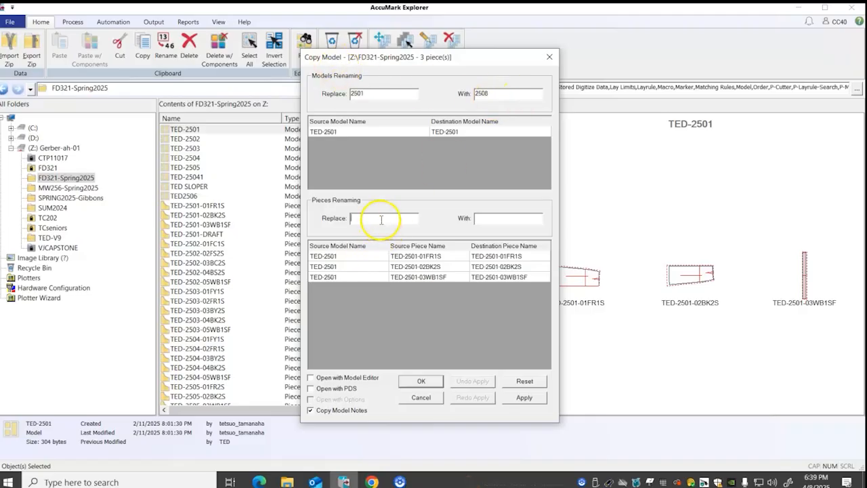
pyautogui.write('2501')
pyautogui.click(486, 218)
pyautogui.write('1508')
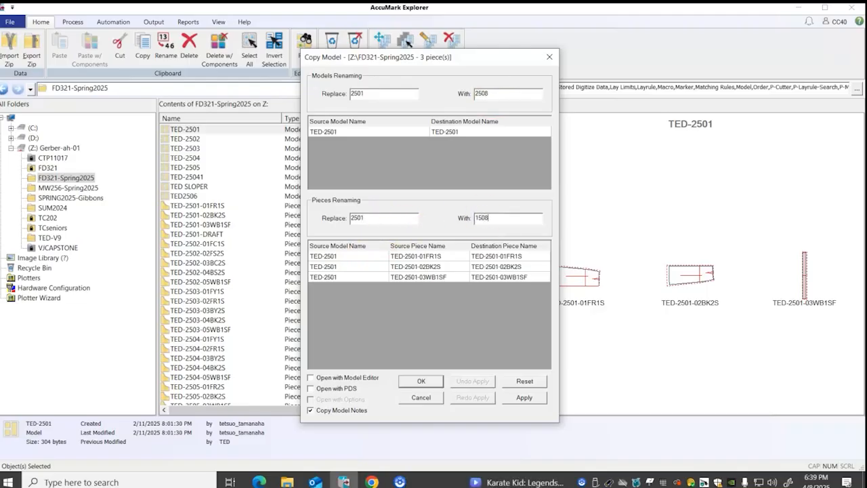
pyautogui.click(525, 397)
pyautogui.click(420, 381)
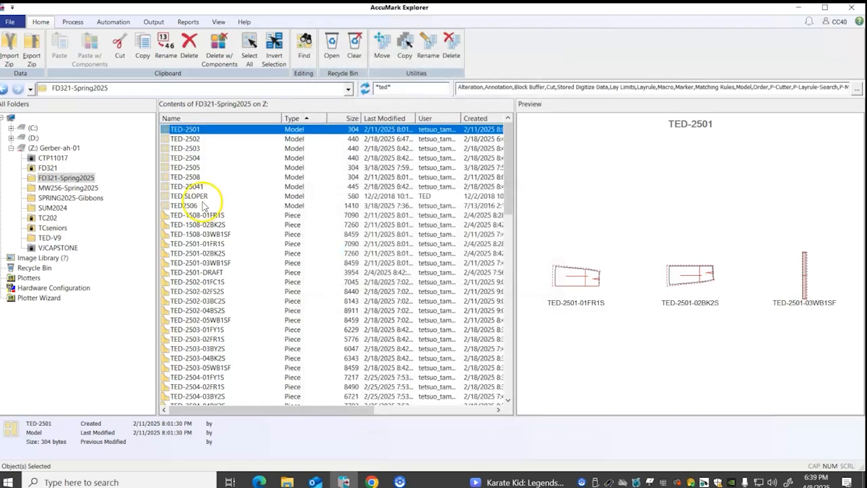
# - Open the copied model TED-2508 in Pattern Design
pyautogui.click(196, 177)
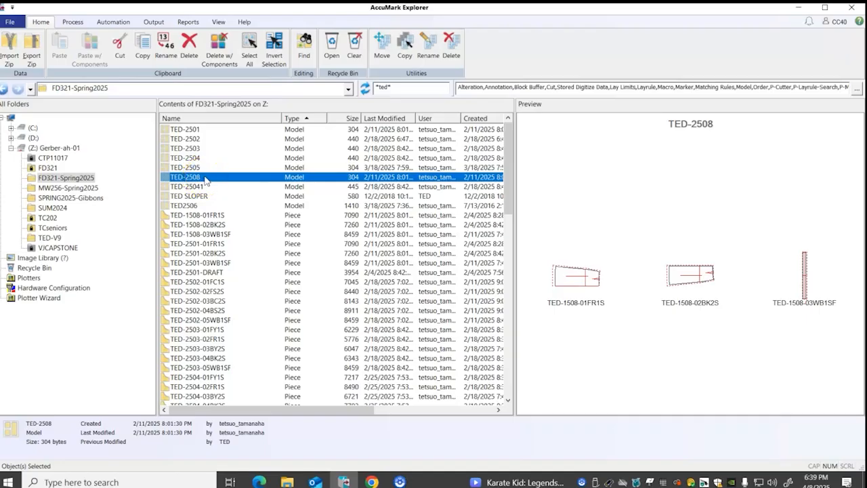
pyautogui.rightClick(206, 178)
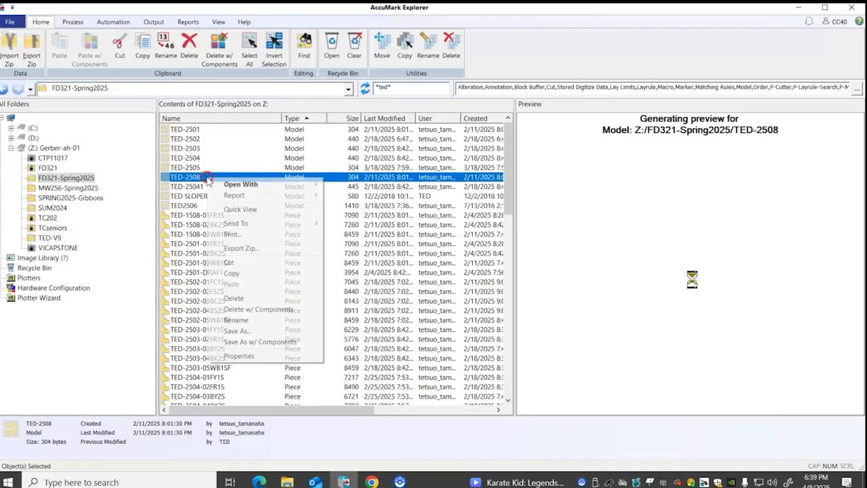
pyautogui.moveTo(241, 183)
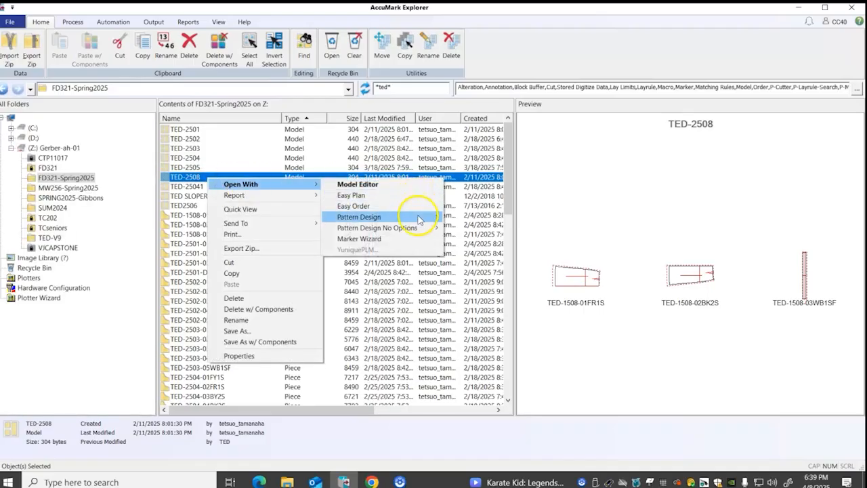
pyautogui.moveTo(424, 218)
pyautogui.click(523, 215)
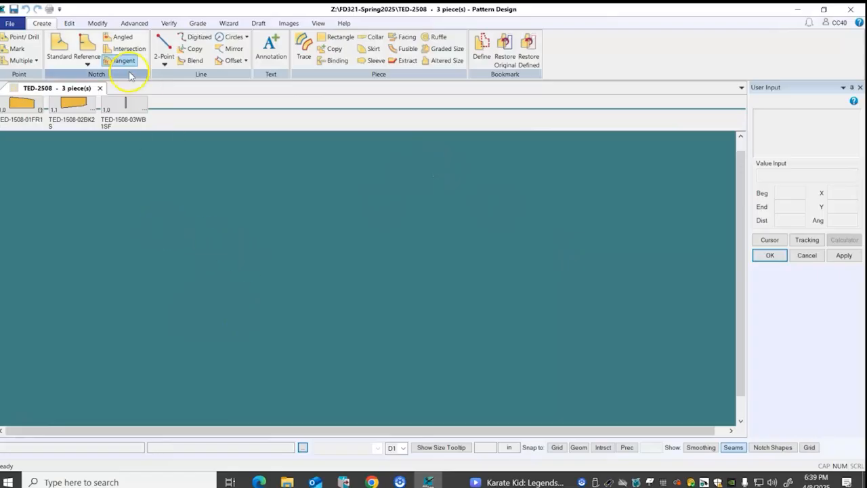
# - Review the Display and Paths preferences, including the storage area and notch table, and apply them
pyautogui.click(69, 24)
pyautogui.click(291, 60)
pyautogui.click(308, 74)
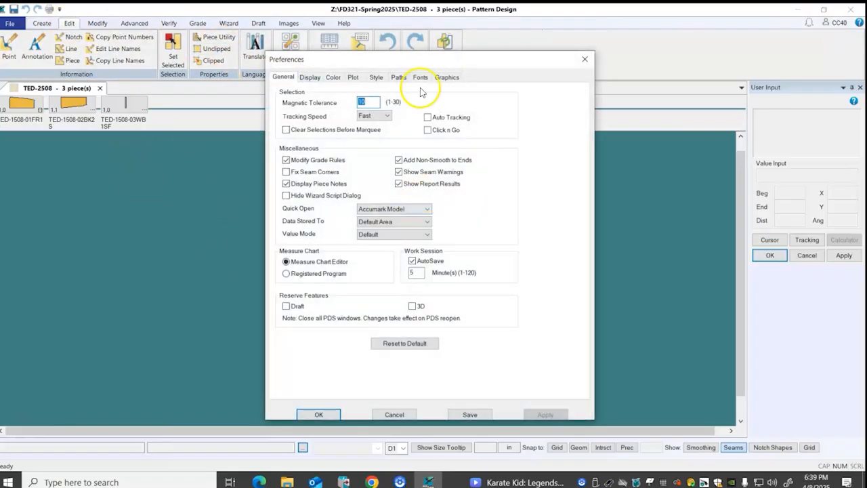
pyautogui.click(308, 77)
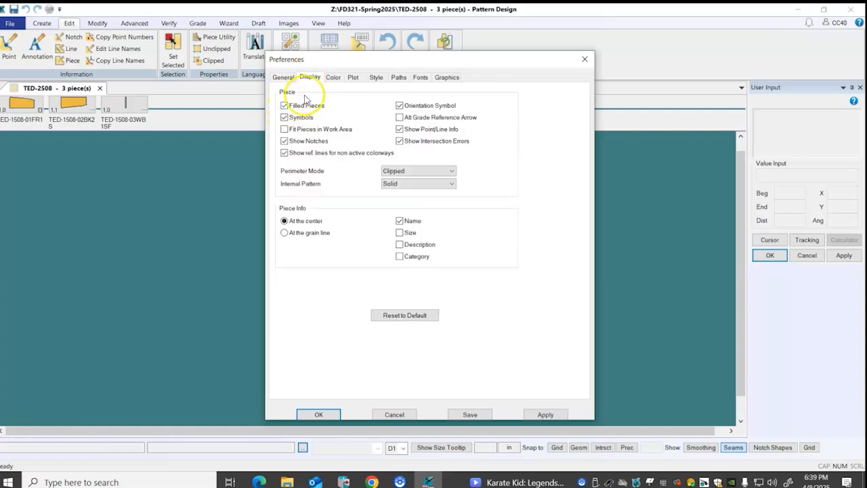
pyautogui.click(398, 78)
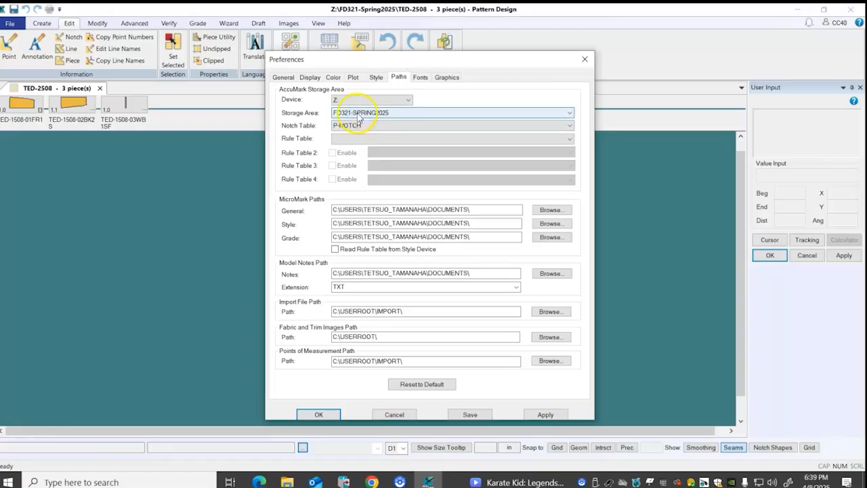
pyautogui.click(528, 418)
pyautogui.click(312, 413)
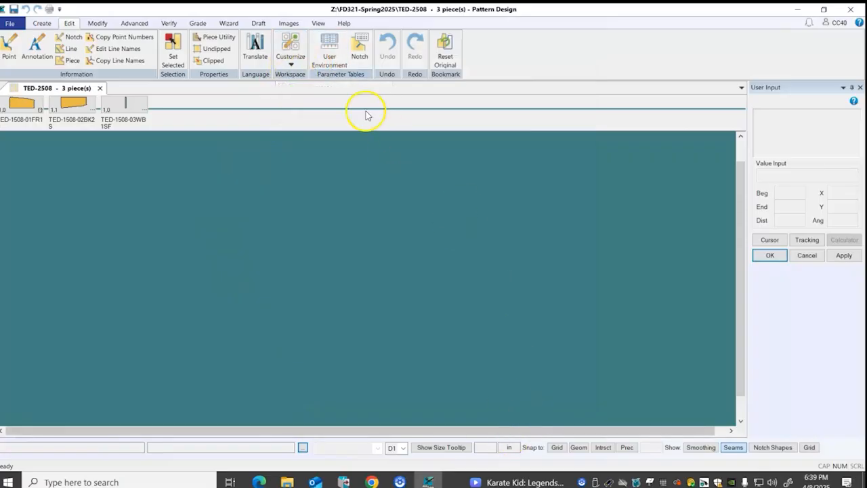
# - Show the work area grid as dot guidelines with 1.00 inch spacing through Screen Layout
pyautogui.click(290, 51)
pyautogui.click(312, 87)
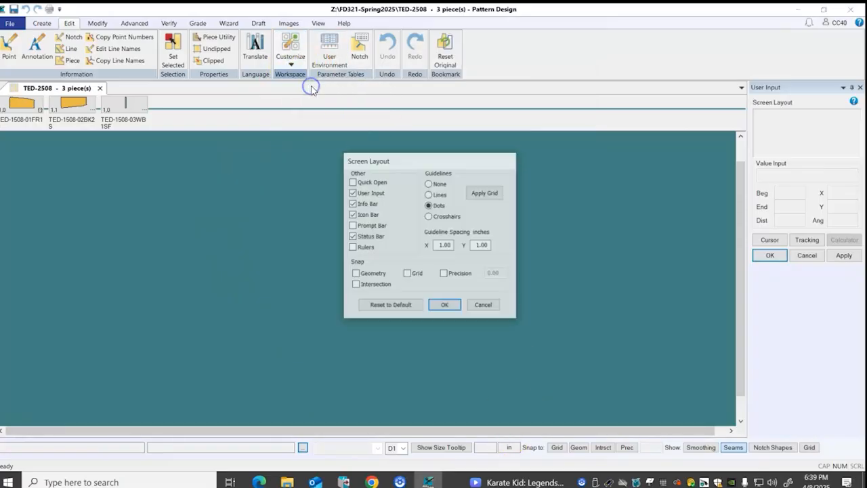
pyautogui.click(444, 304)
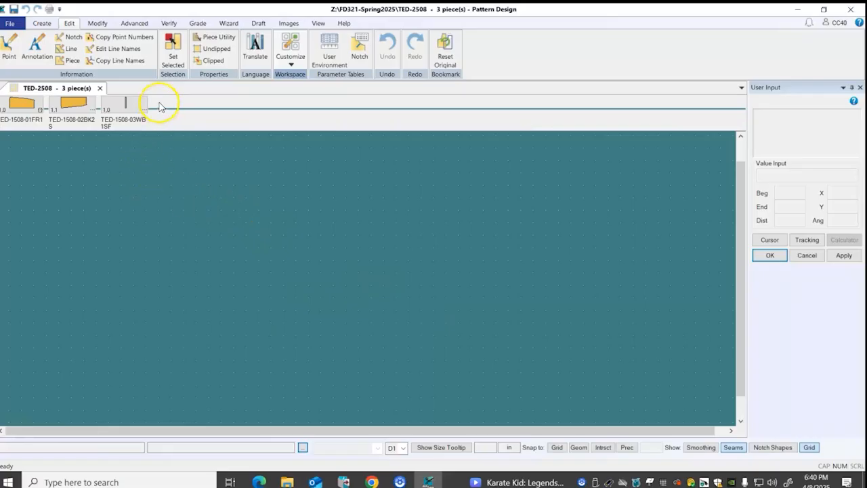
# - Place all three pieces of the model in the work area and move the back piece and waistband away from the front piece
pyautogui.rightClick(160, 107)
pyautogui.click(224, 236)
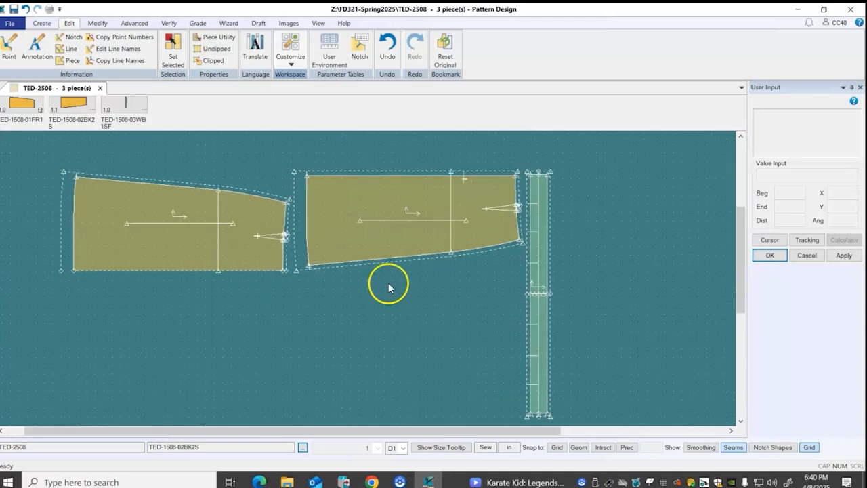
pyautogui.moveTo(400, 234); pyautogui.dragTo(426, 215)
pyautogui.click(422, 226)
pyautogui.click(539, 309)
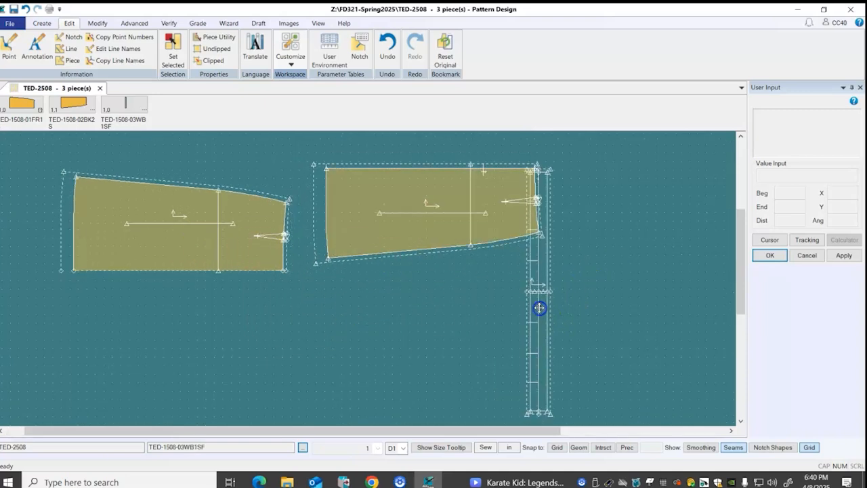
pyautogui.click(615, 284)
pyautogui.click(370, 233)
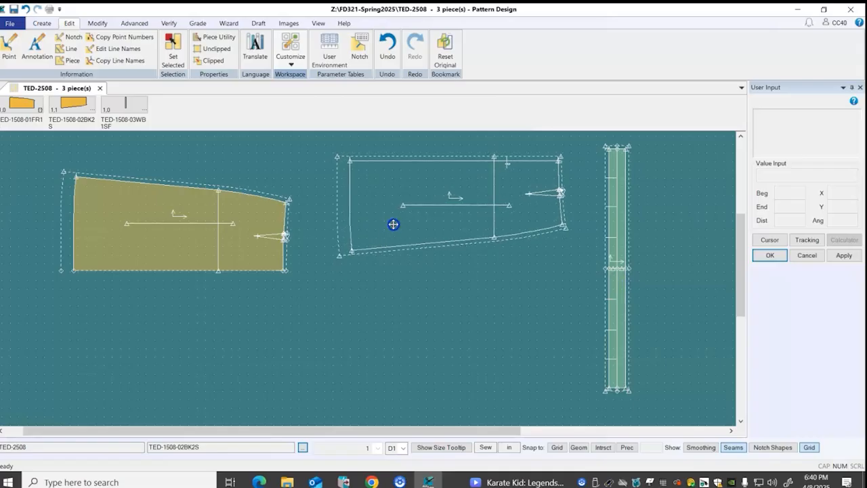
pyautogui.click(393, 224)
# - Move the front piece to the middle of the work area and the back piece over beside the waistband
pyautogui.click(240, 224)
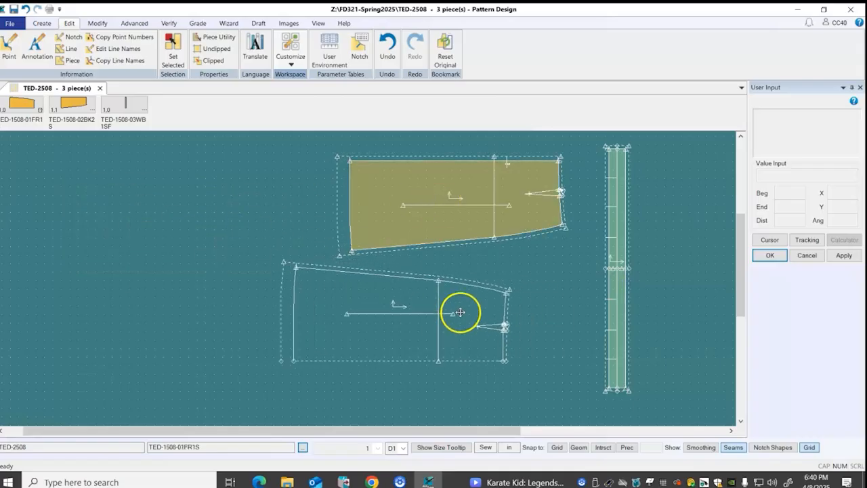
pyautogui.click(441, 309)
pyautogui.click(462, 224)
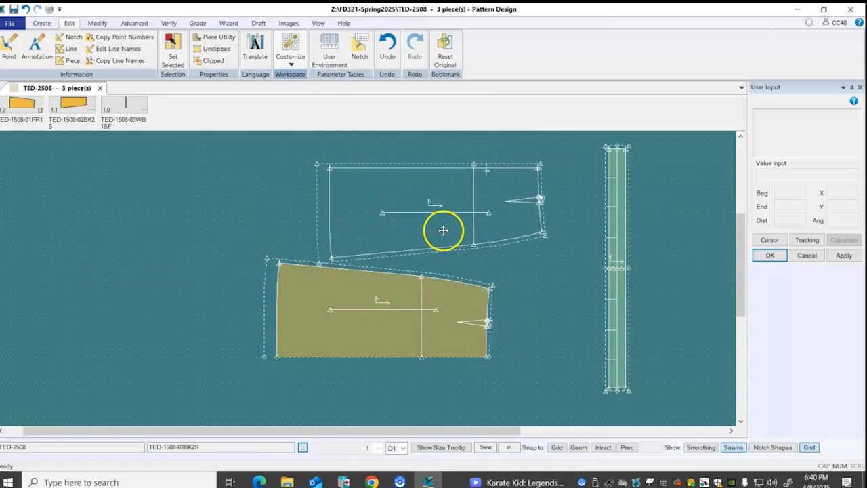
pyautogui.click(718, 276)
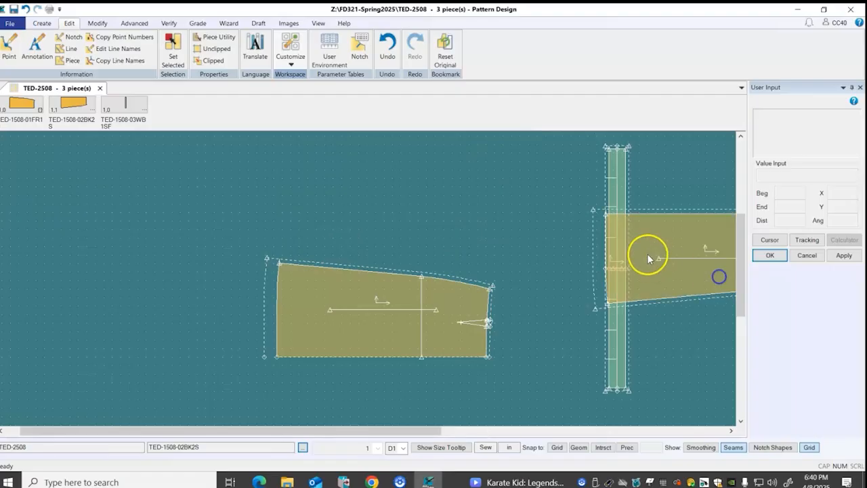
pyautogui.click(636, 277)
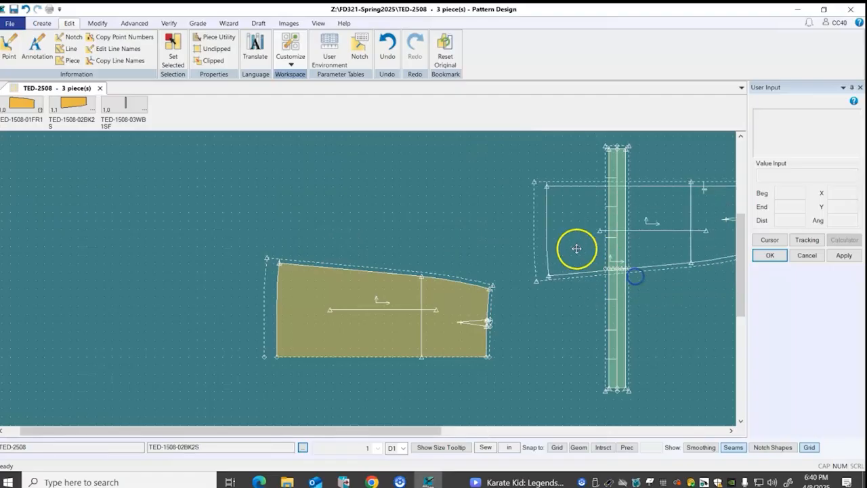
pyautogui.click(622, 262)
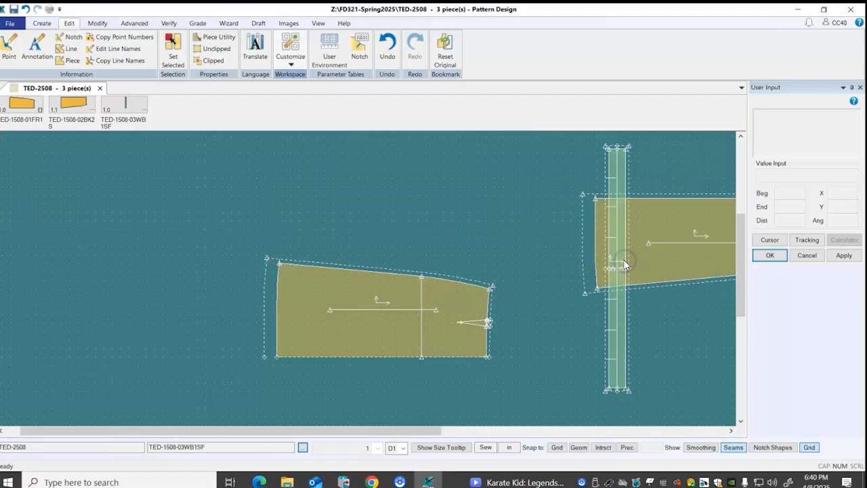
# - Reposition the front piece in the open area and hide the seam allowances
pyautogui.click(400, 321)
pyautogui.click(372, 288)
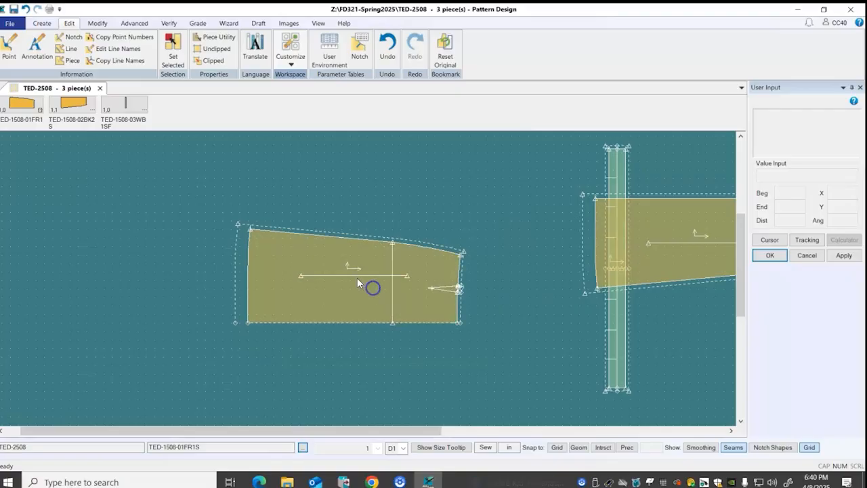
pyautogui.scroll(3, 357, 277)
pyautogui.scroll(-1, 345, 269)
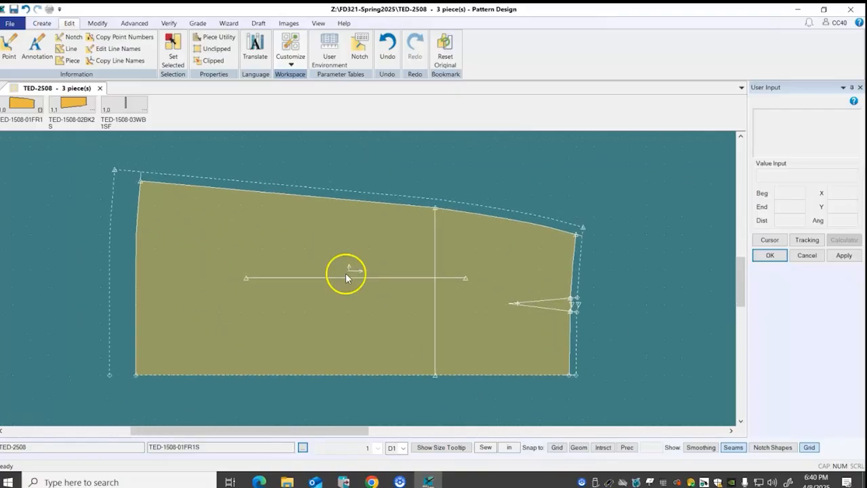
pyautogui.click(345, 272)
pyautogui.click(376, 306)
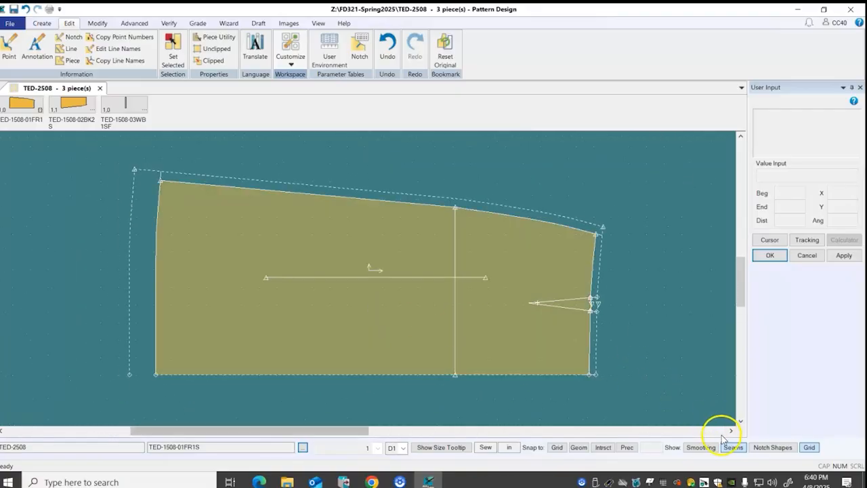
pyautogui.click(734, 449)
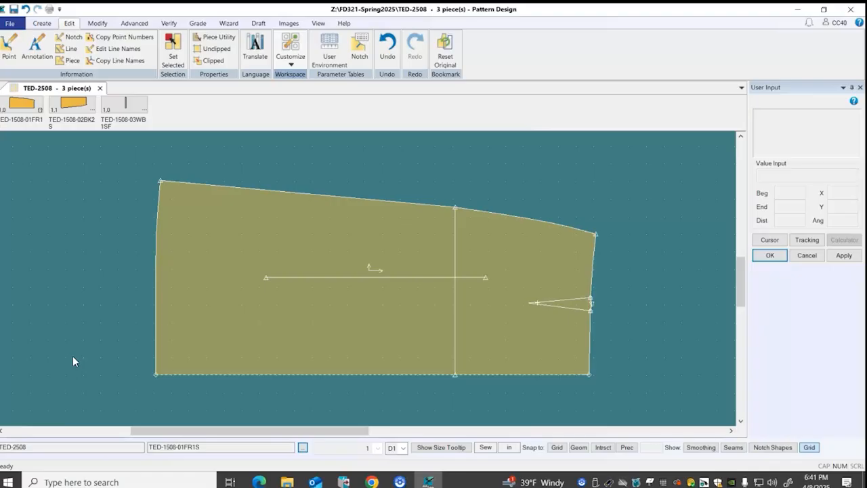
pyautogui.click(95, 363)
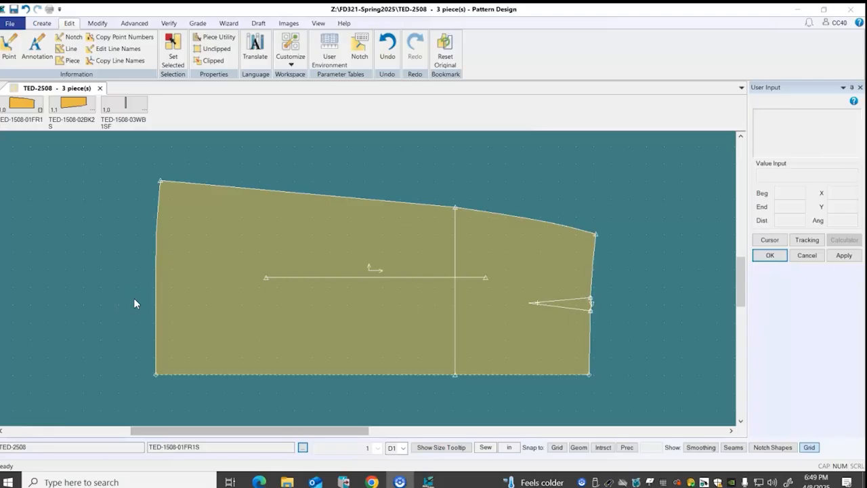
pyautogui.moveTo(371, 313); pyautogui.dragTo(400, 302)
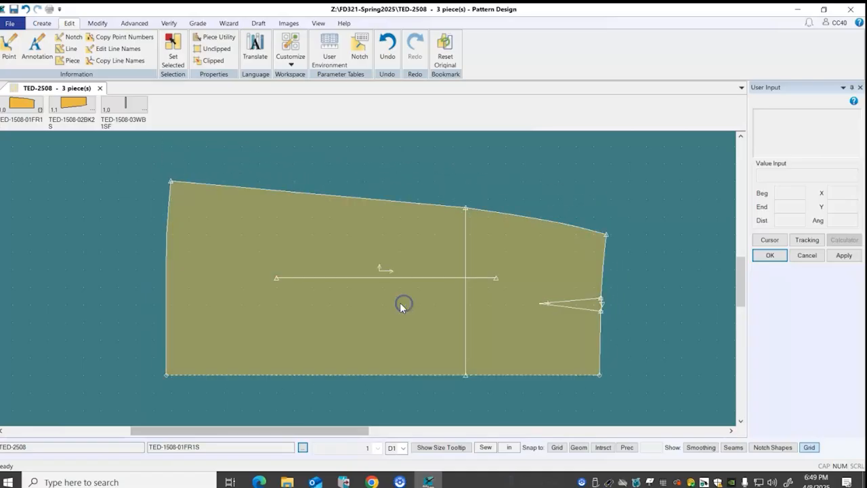
pyautogui.click(366, 445)
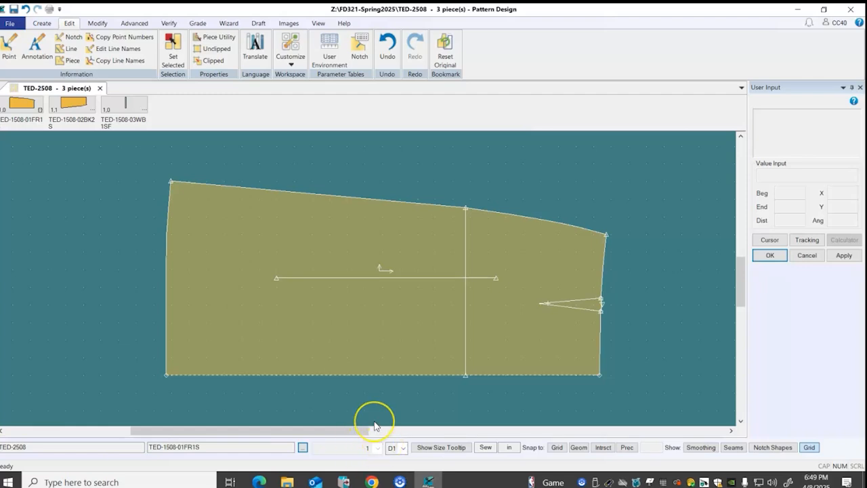
# - Try to assign the PDS rule table from FD321-SPRING2025 to all three pieces in the work area
pyautogui.scroll(2, 327, 314)
pyautogui.scroll(-3, 326, 314)
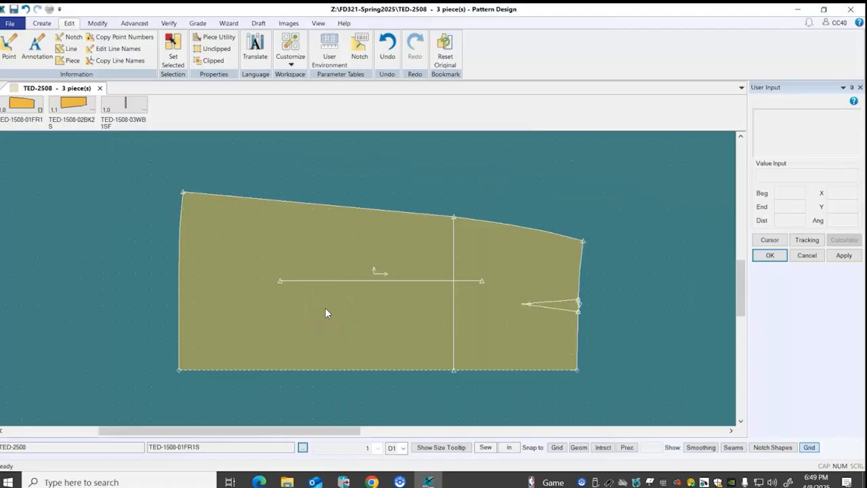
pyautogui.scroll(-2, 325, 309)
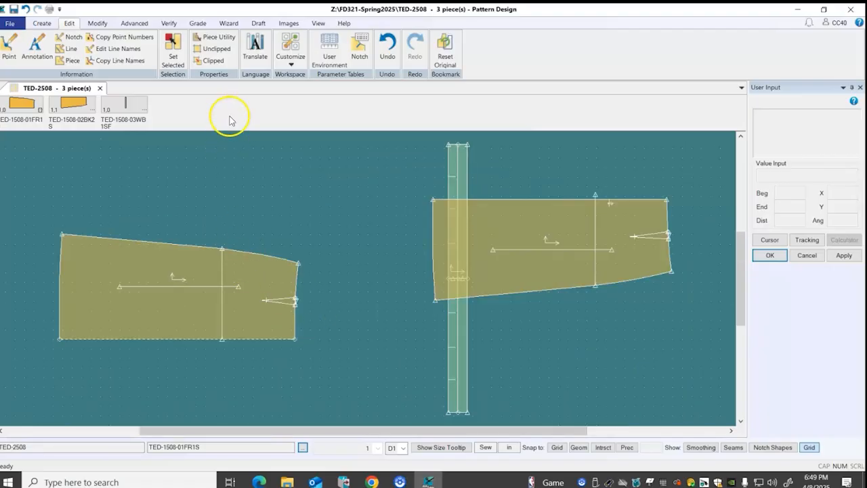
pyautogui.click(198, 24)
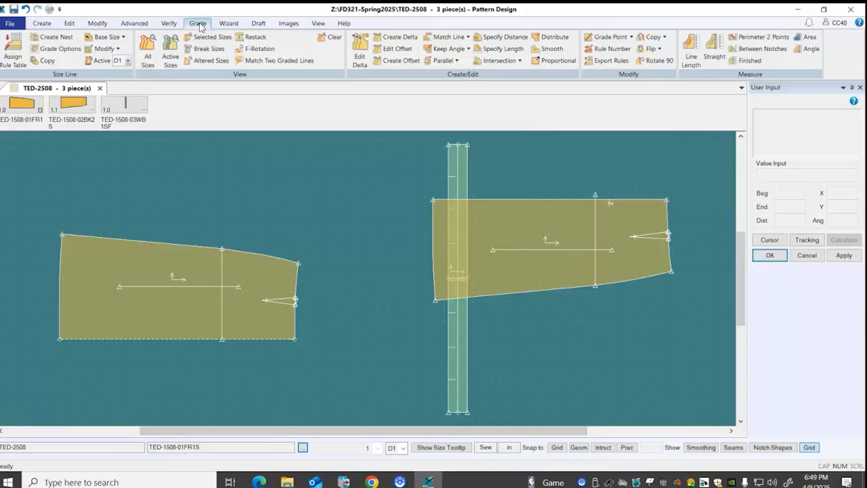
pyautogui.click(12, 56)
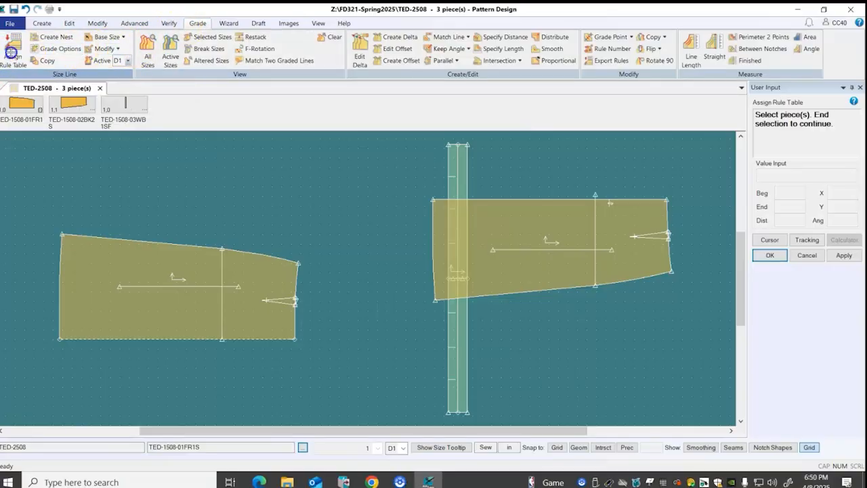
pyautogui.rightClick(186, 162)
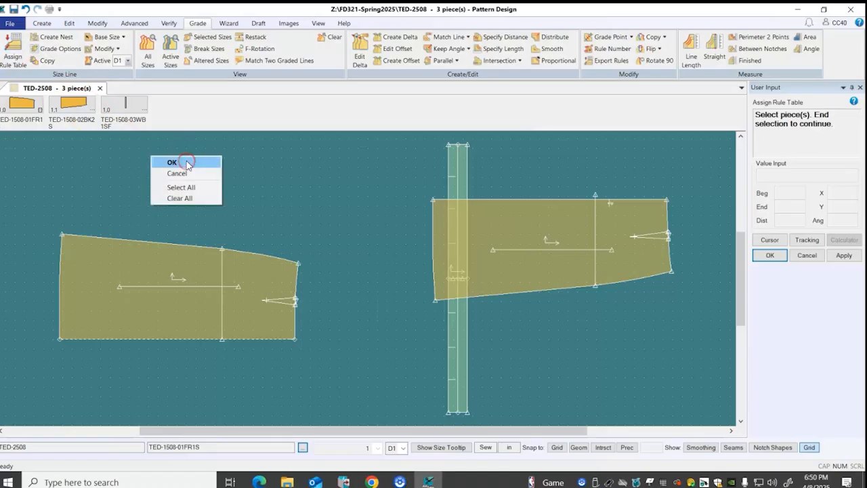
pyautogui.click(198, 188)
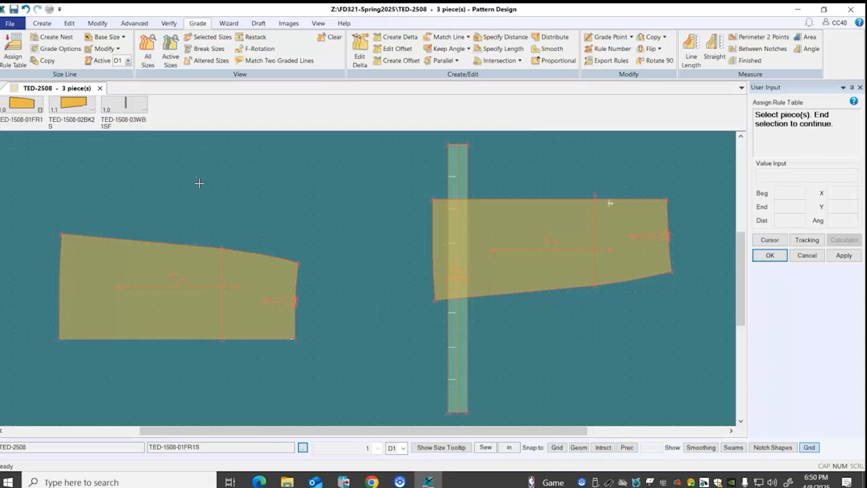
pyautogui.rightClick(199, 183)
pyautogui.click(199, 184)
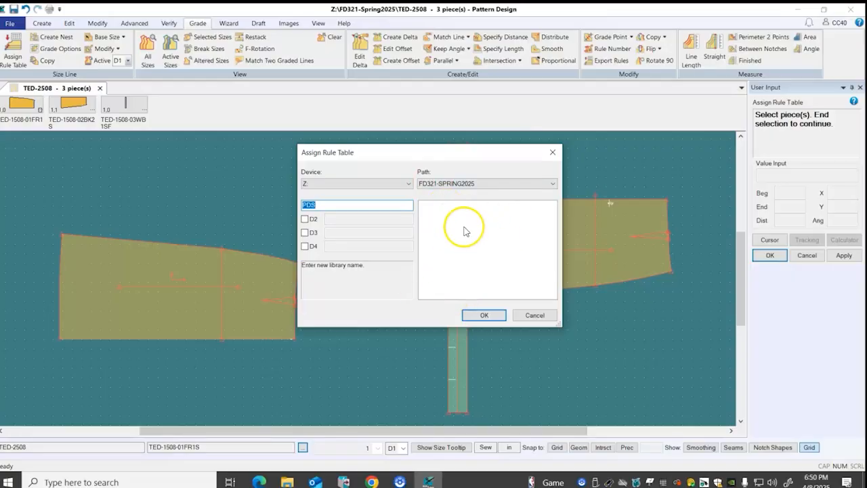
pyautogui.click(319, 204)
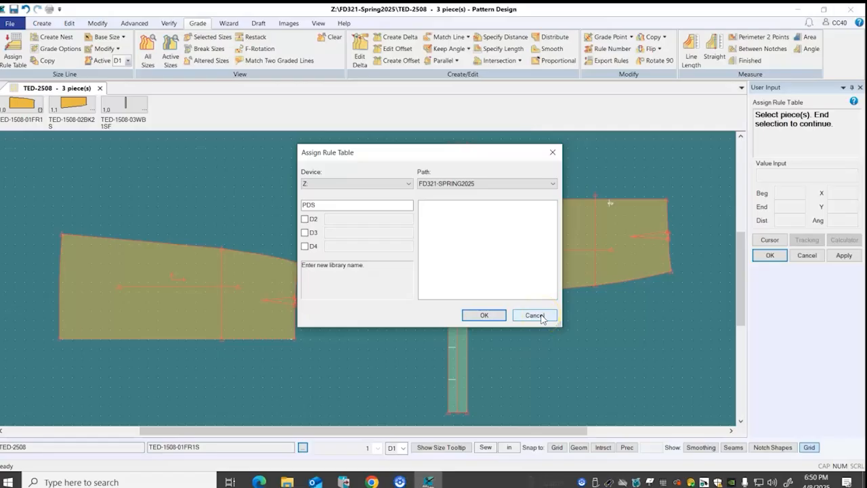
pyautogui.click(484, 315)
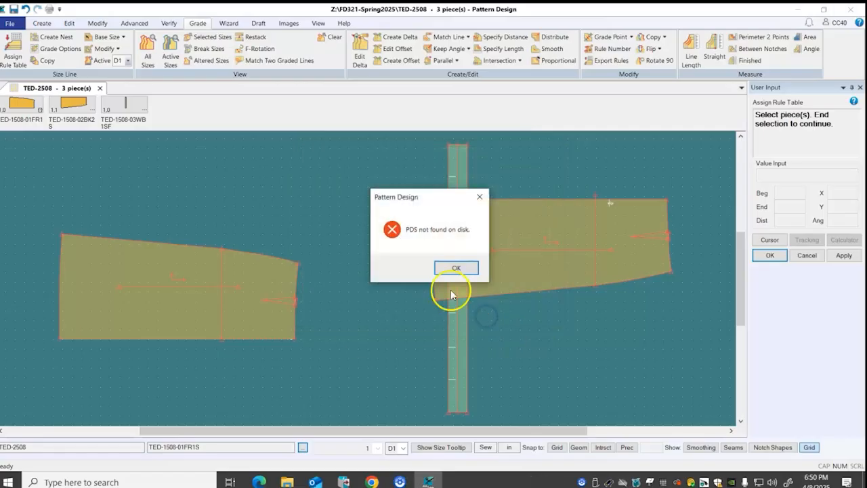
pyautogui.click(456, 267)
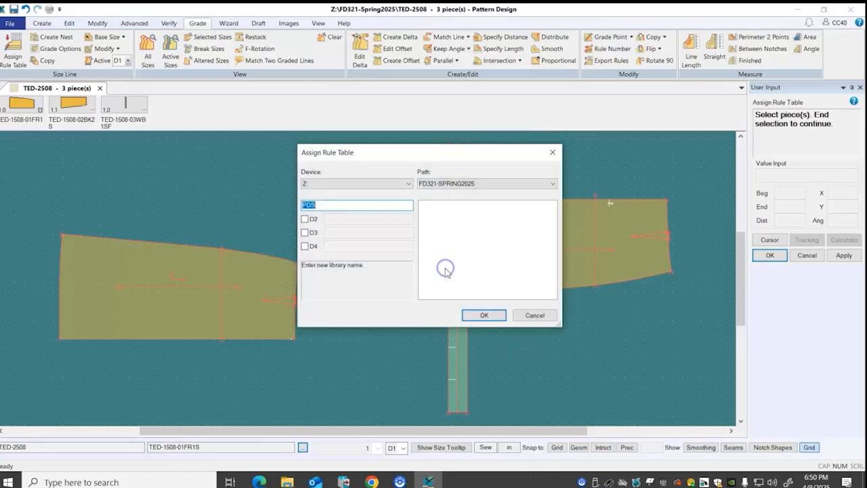
# - Check the device and storage path choices for available rule tables, and abandon the rule table assignment
pyautogui.click(470, 184)
pyautogui.click(321, 179)
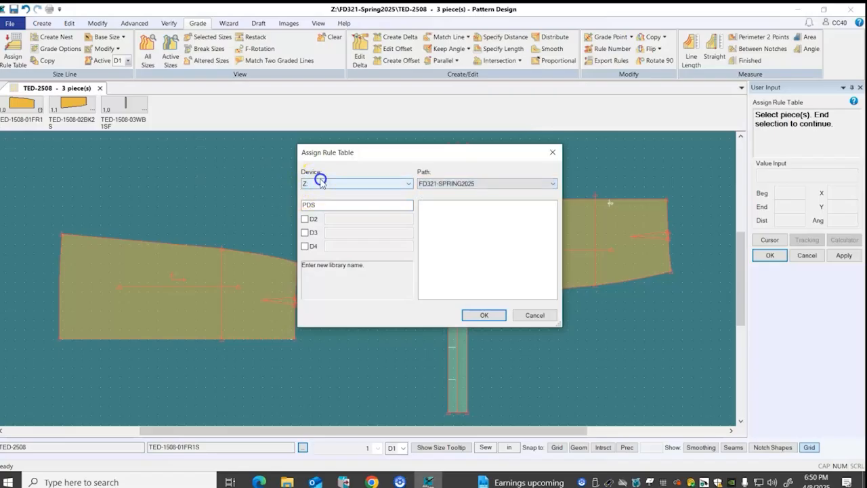
pyautogui.click(464, 183)
pyautogui.click(337, 206)
pyautogui.click(509, 261)
pyautogui.click(535, 315)
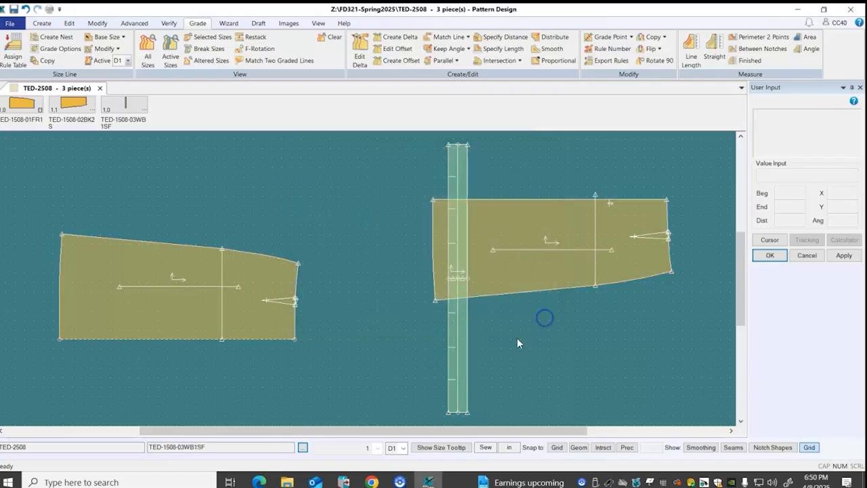
# - Switch to AccuMark Explorer and filter the FD321-Spring2025 storage area to show only the Rule Table data type
pyautogui.click(344, 482)
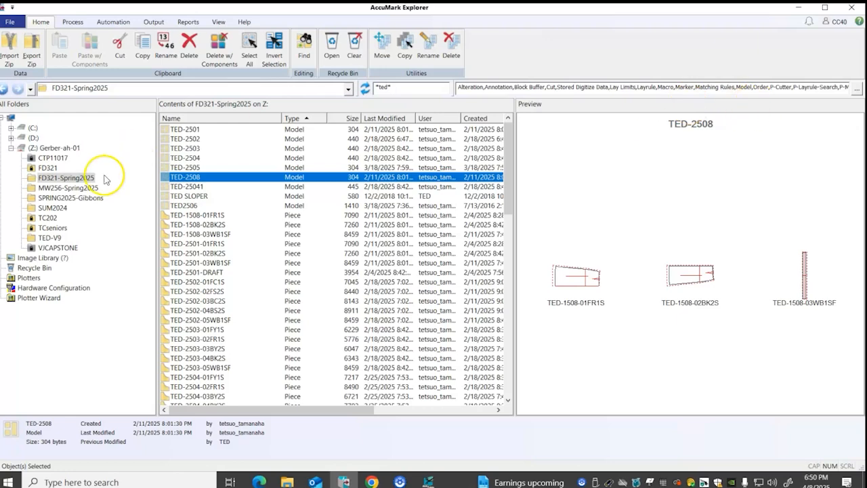
pyautogui.click(65, 178)
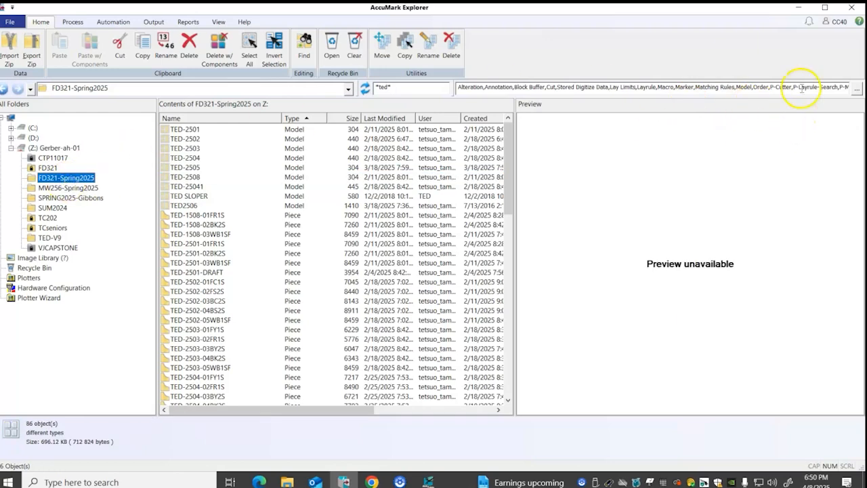
pyautogui.click(856, 89)
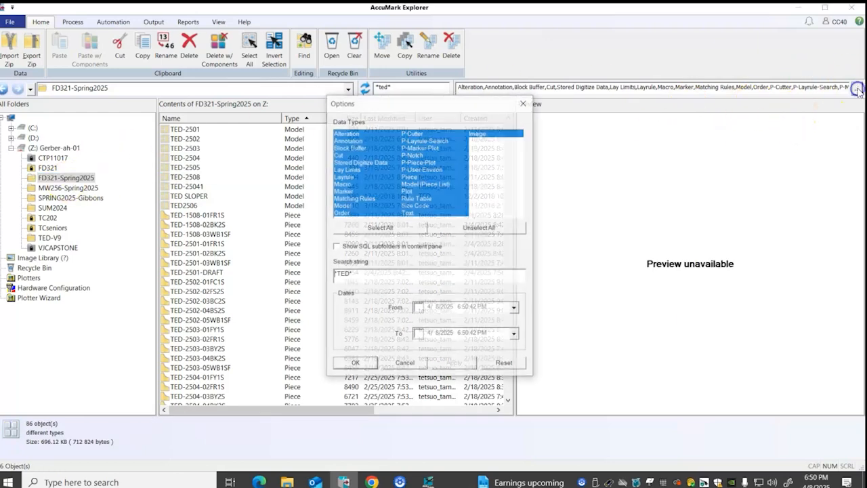
pyautogui.click(480, 228)
pyautogui.click(414, 198)
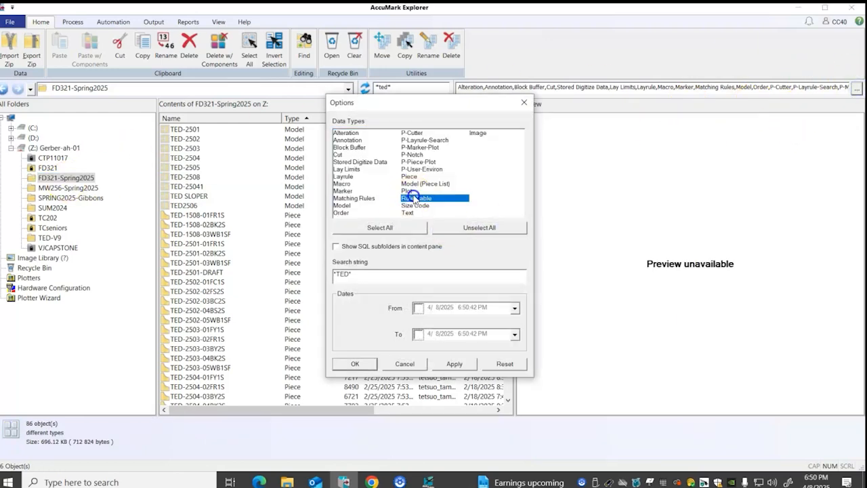
pyautogui.click(458, 362)
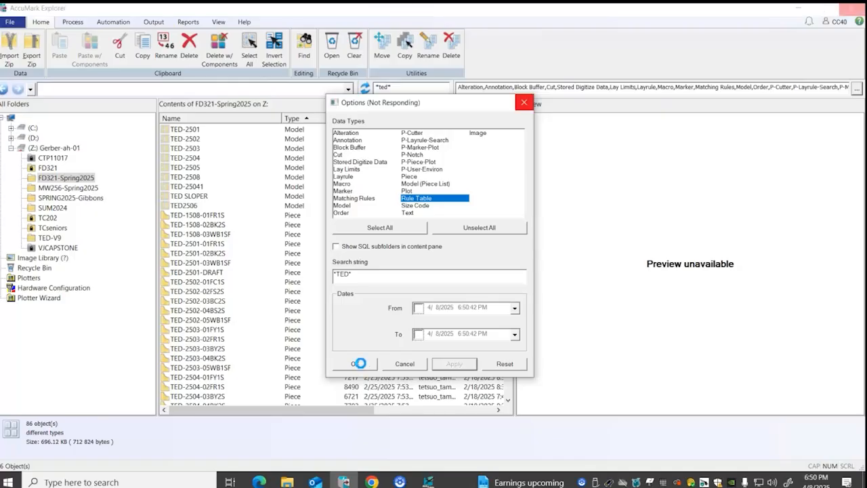
pyautogui.click(362, 363)
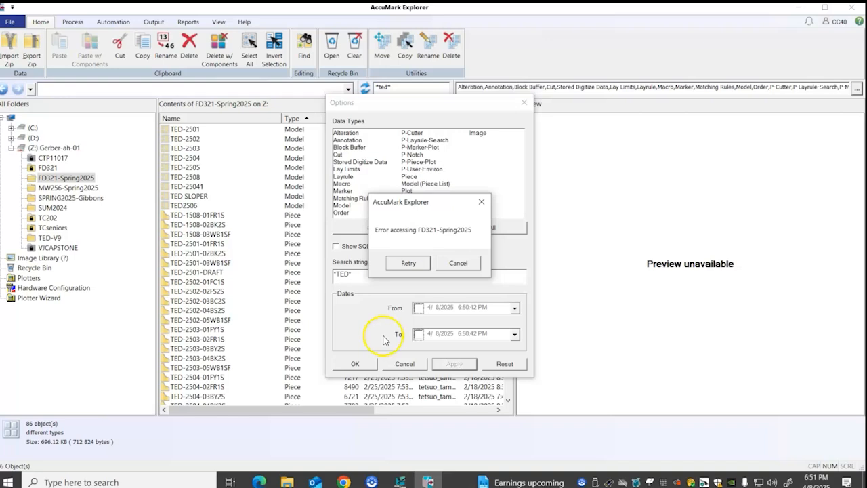
pyautogui.click(466, 263)
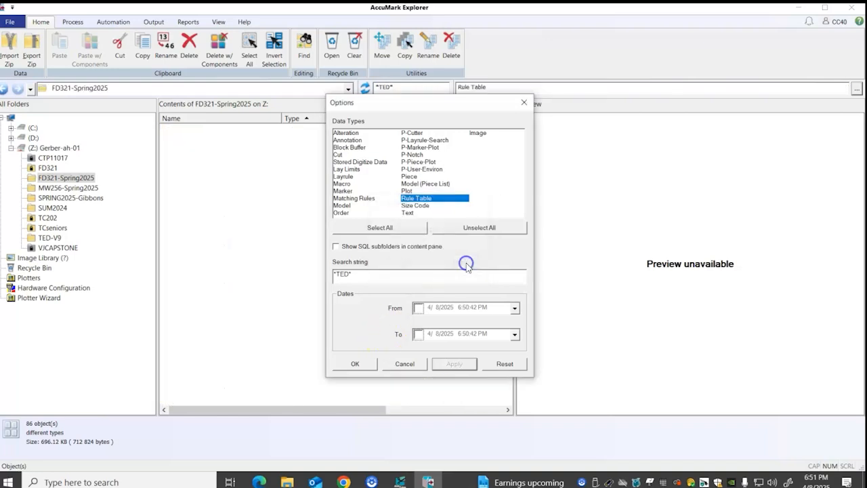
pyautogui.click(351, 362)
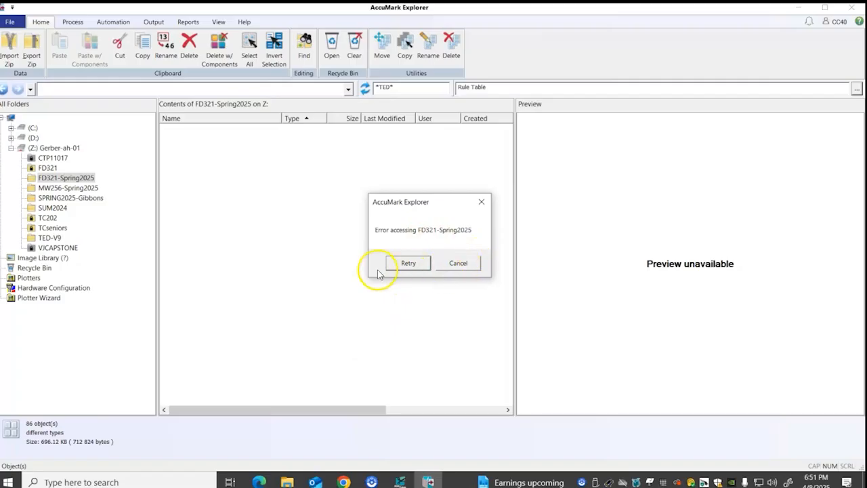
pyautogui.click(464, 270)
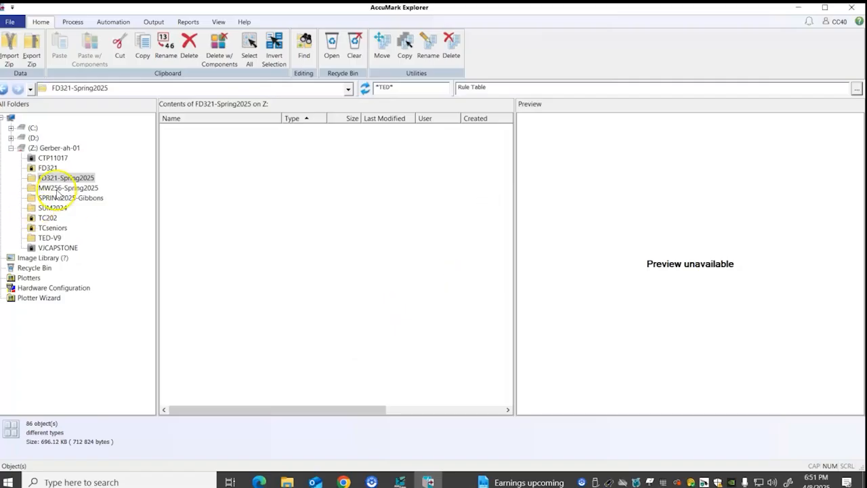
# - Widen the name filter to * and look for rule tables in FD321-Spring2025 and MW256-Spring2025
pyautogui.moveTo(405, 91); pyautogui.dragTo(308, 94)
pyautogui.write('*')
pyautogui.press('Return')
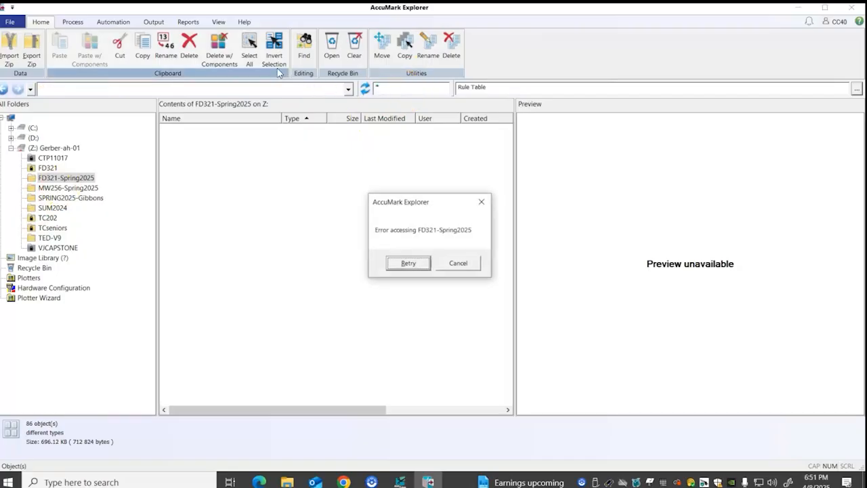
pyautogui.click(400, 263)
pyautogui.click(447, 264)
pyautogui.click(70, 187)
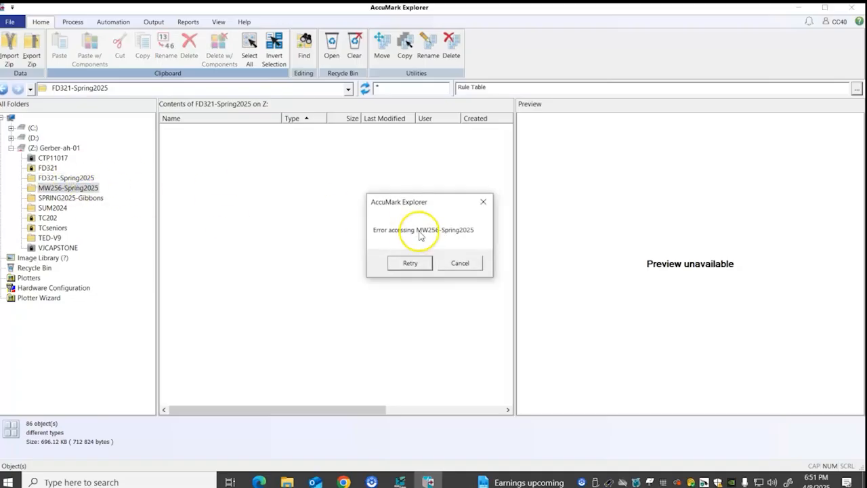
pyautogui.click(459, 265)
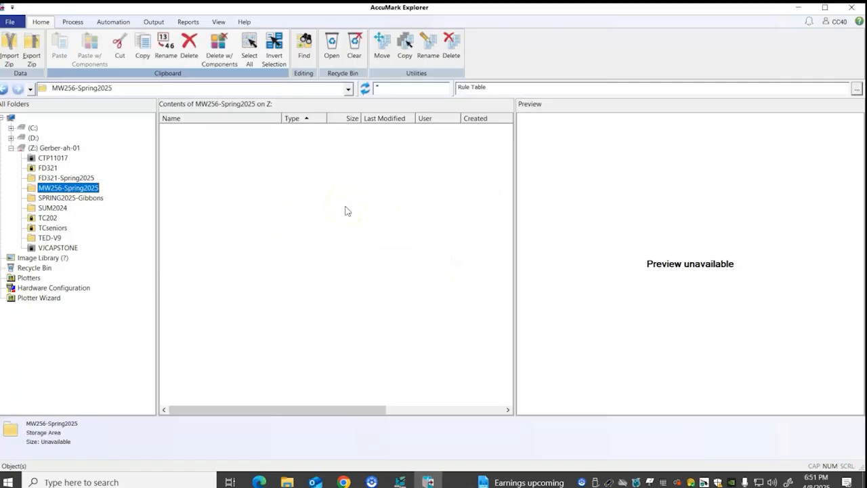
pyautogui.click(68, 177)
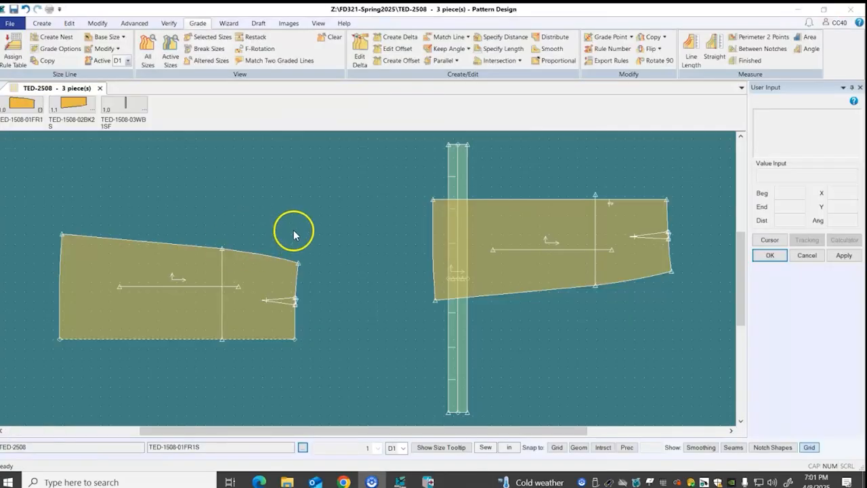
# - Assign the FD321 SKIRT rule table from FD321-SPRING2025 to all three pieces in the Pattern Design work area
pyautogui.scroll(1, 122, 301)
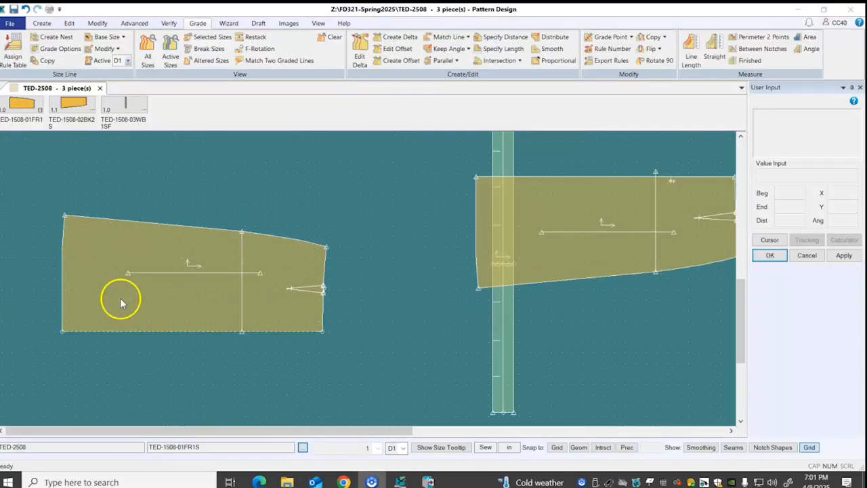
pyautogui.scroll(-2, 304, 302)
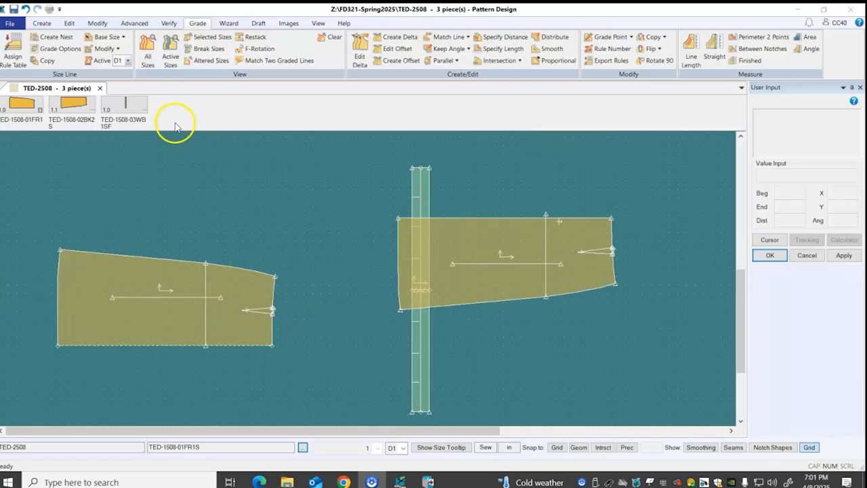
pyautogui.click(196, 24)
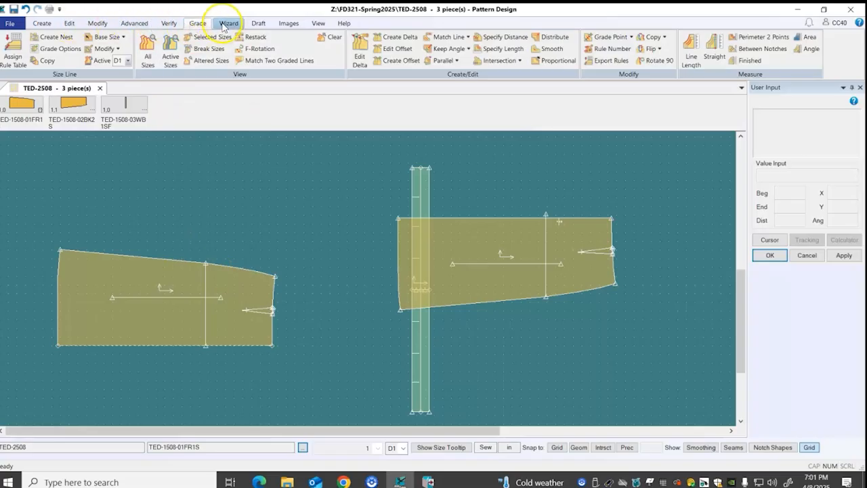
pyautogui.click(197, 25)
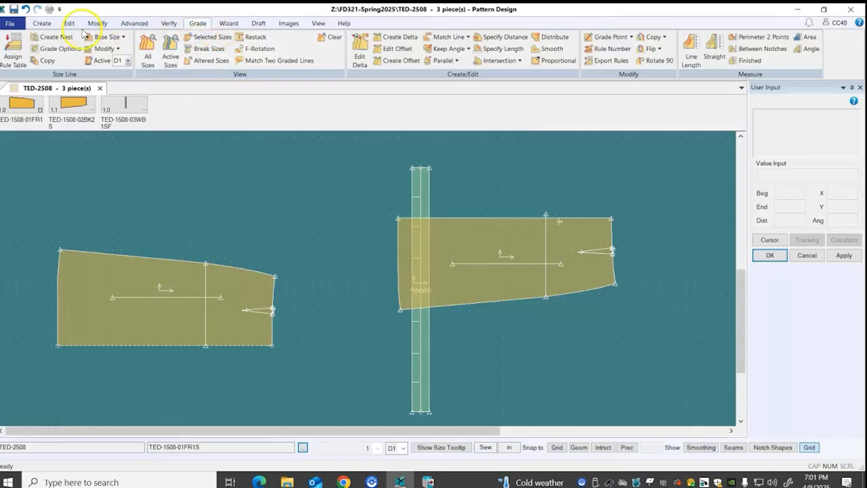
pyautogui.click(13, 58)
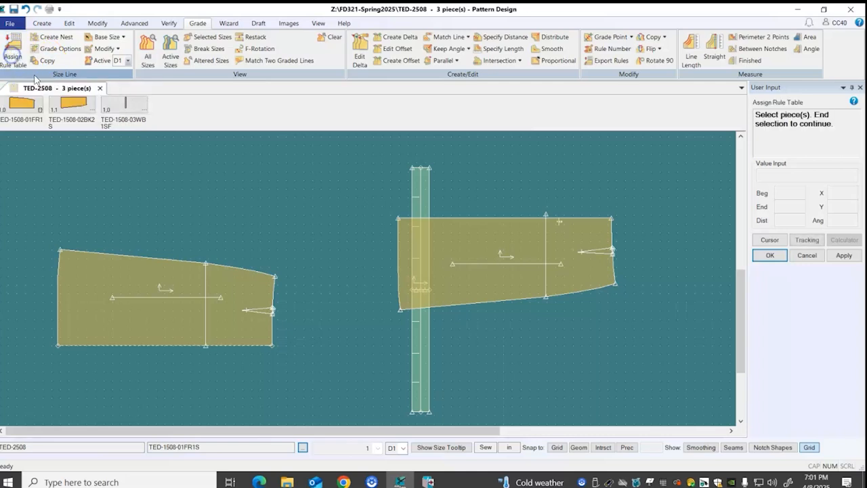
pyautogui.rightClick(283, 195)
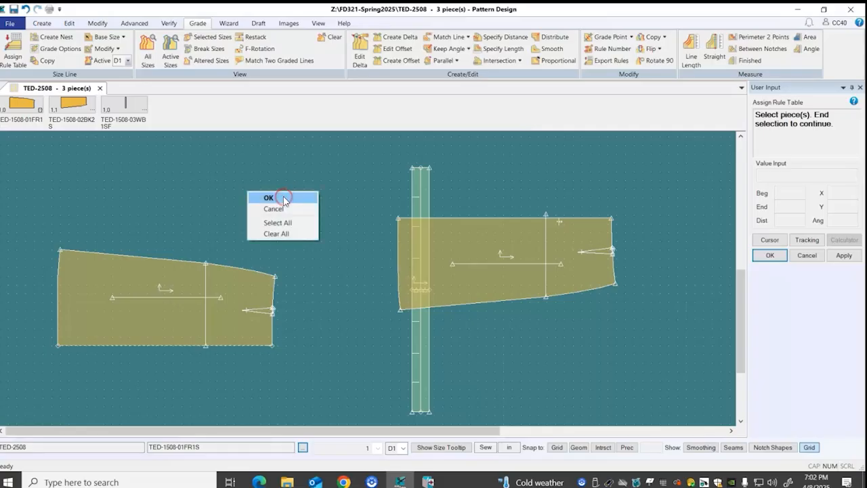
pyautogui.click(291, 224)
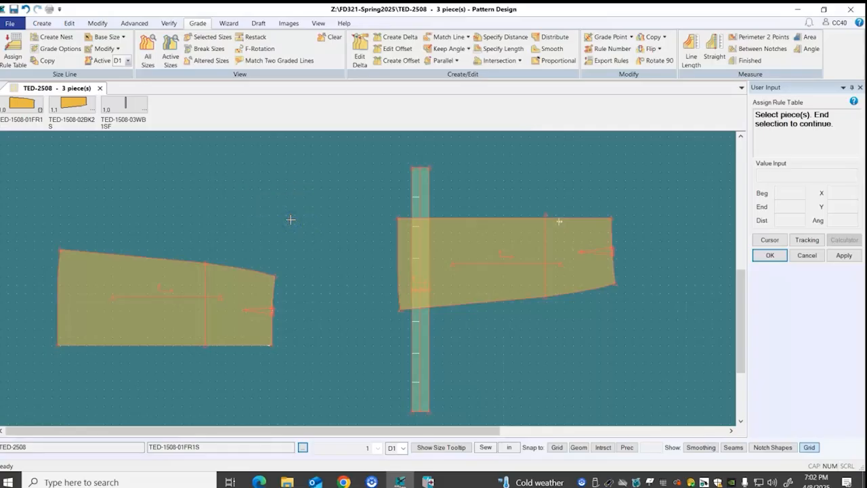
pyautogui.rightClick(291, 219)
pyautogui.click(291, 221)
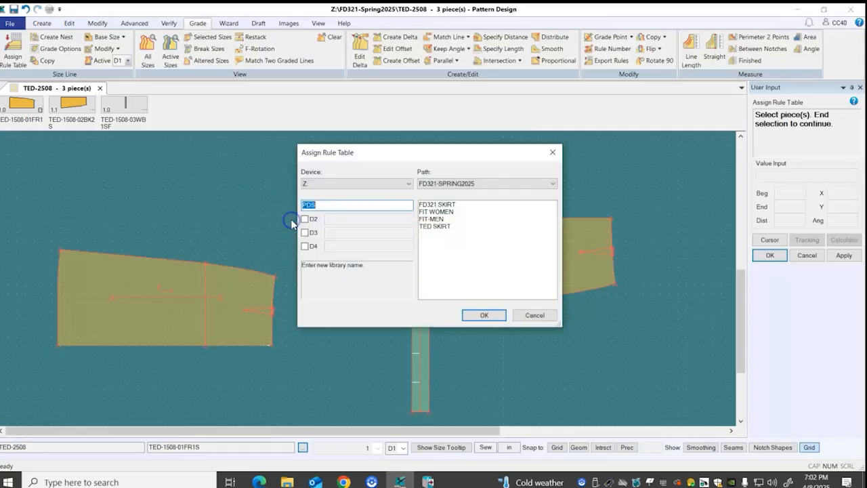
pyautogui.click(437, 204)
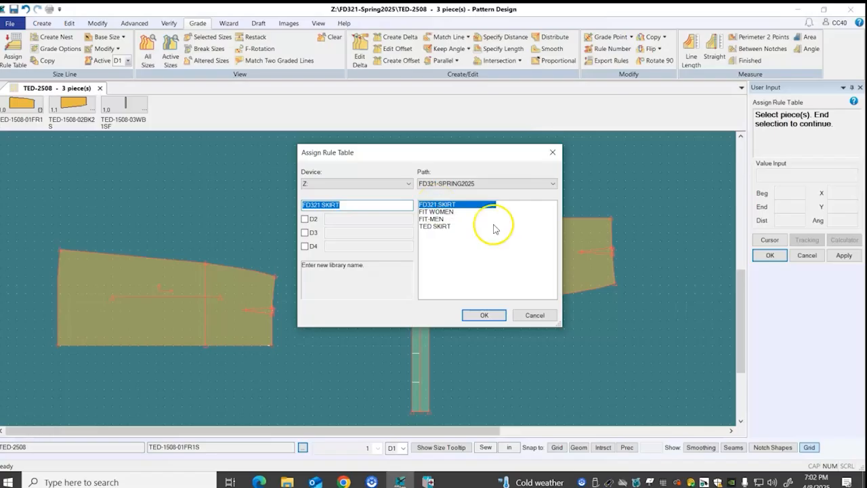
pyautogui.click(485, 315)
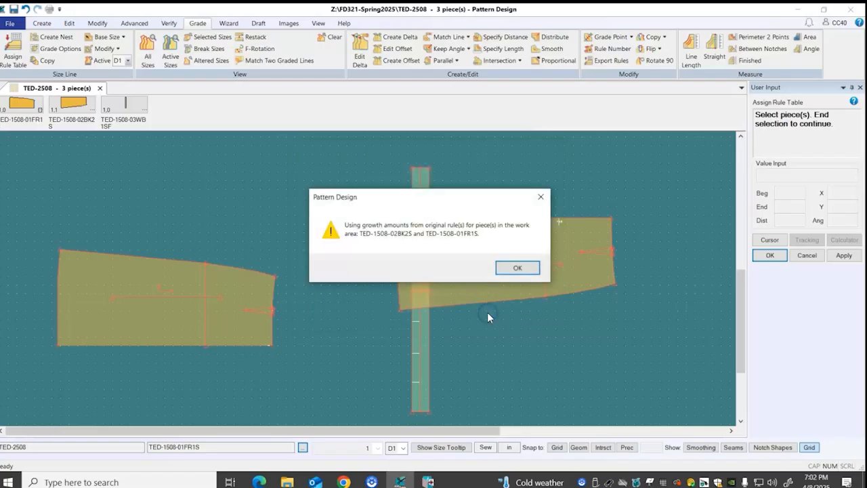
pyautogui.click(516, 270)
pyautogui.rightClick(313, 204)
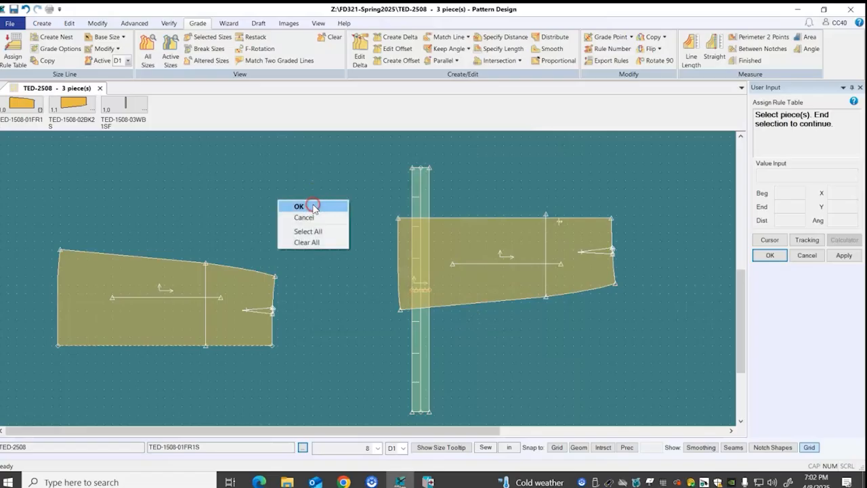
pyautogui.click(313, 205)
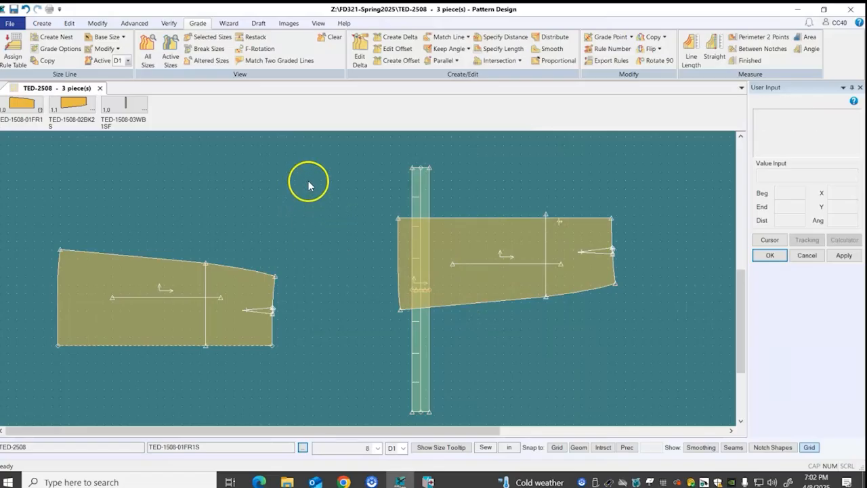
# - Save all three pieces, choosing not to cancel the save for piece TED-1508-01FR1S despite its grading problem
pyautogui.click(10, 23)
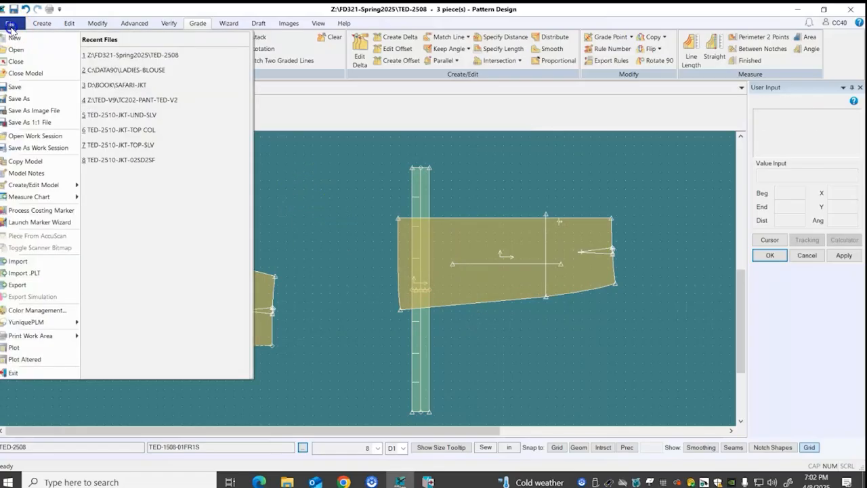
pyautogui.click(23, 87)
pyautogui.rightClick(234, 178)
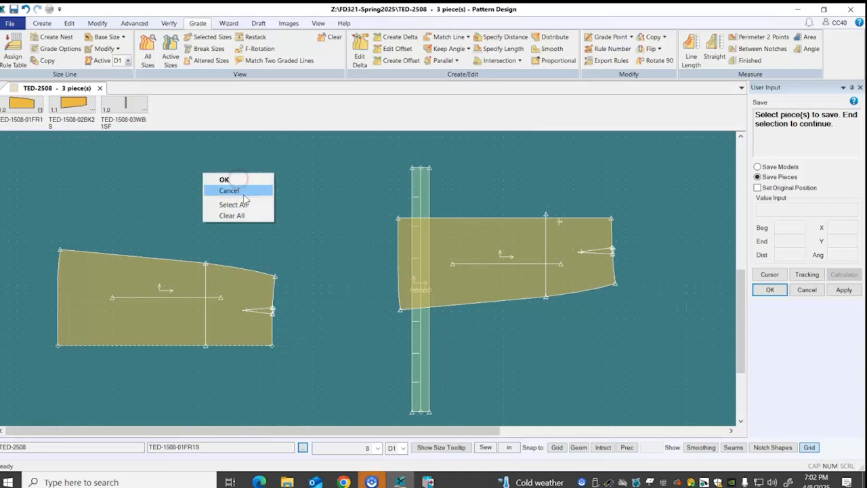
pyautogui.click(247, 203)
pyautogui.rightClick(249, 203)
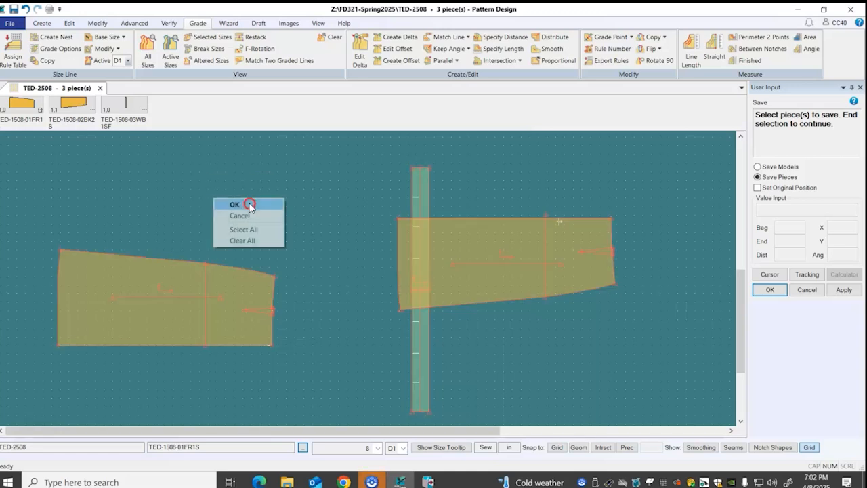
pyautogui.click(247, 201)
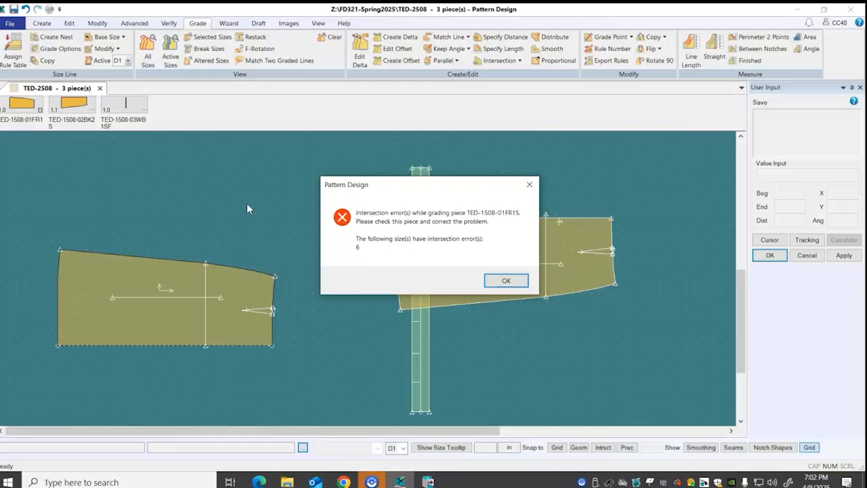
pyautogui.click(505, 281)
pyautogui.click(519, 276)
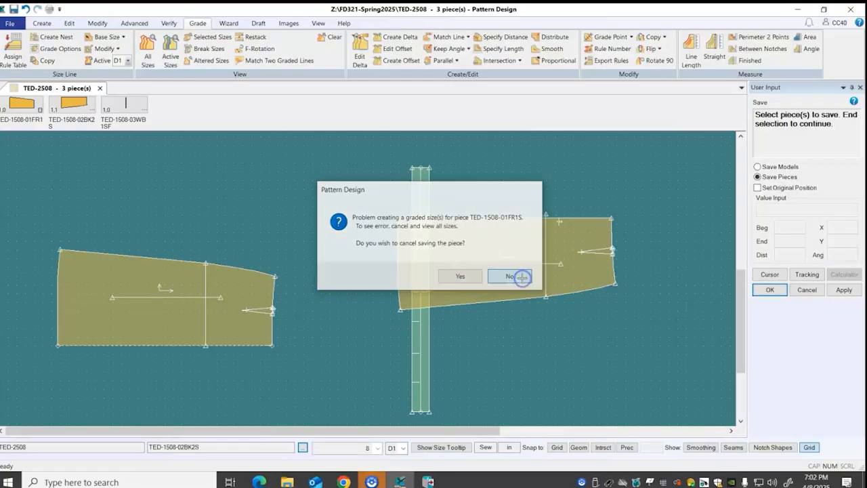
pyautogui.click(324, 234)
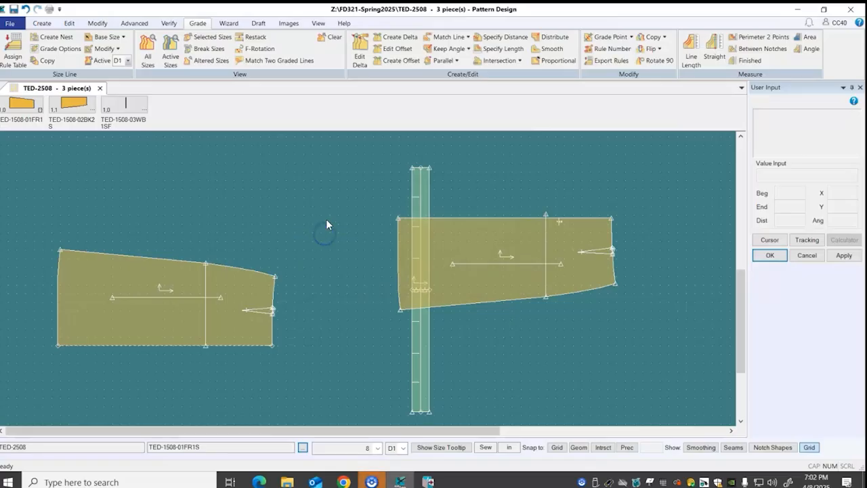
pyautogui.click(421, 337)
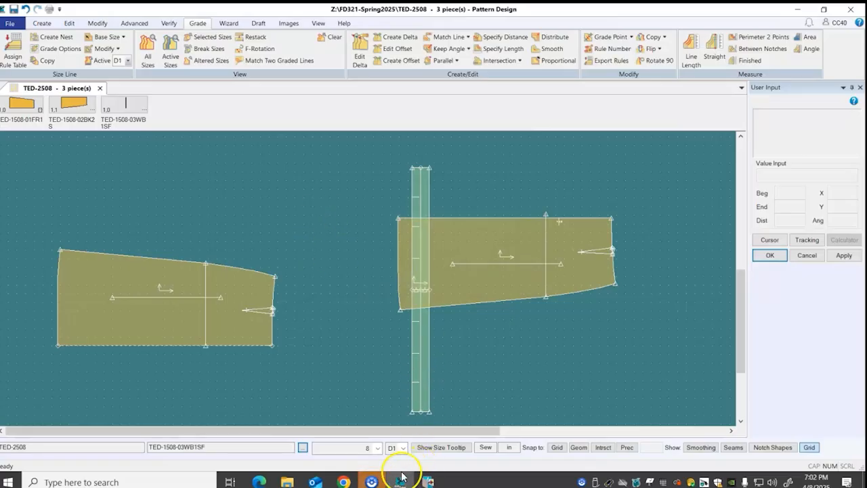
# - Switch to AccuMark Explorer and set the FD321-Spring2025 listing to include all data types
pyautogui.click(370, 481)
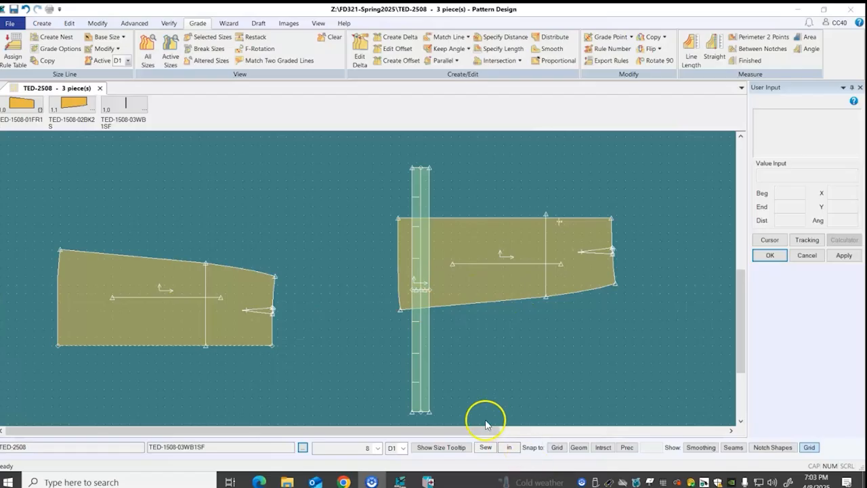
pyautogui.click(428, 479)
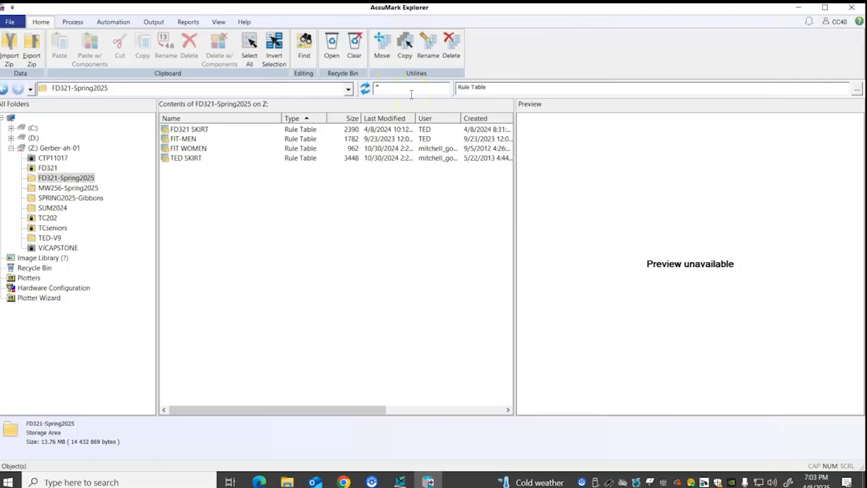
pyautogui.click(857, 89)
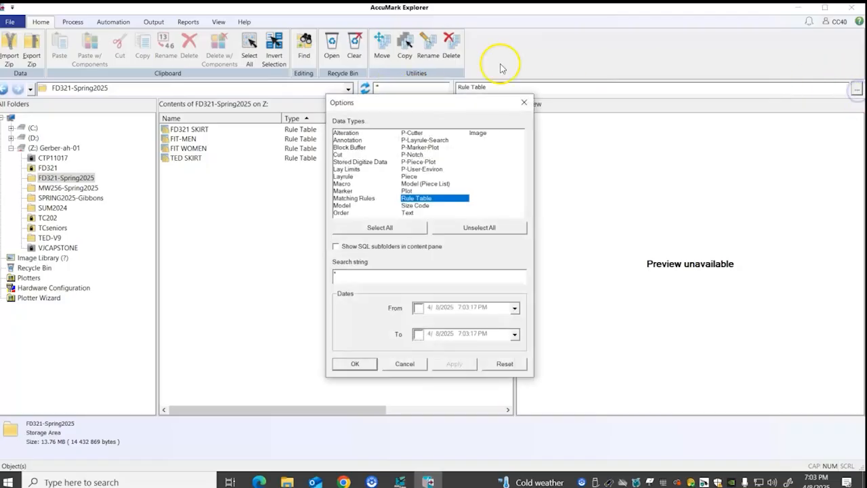
pyautogui.click(383, 228)
pyautogui.click(358, 364)
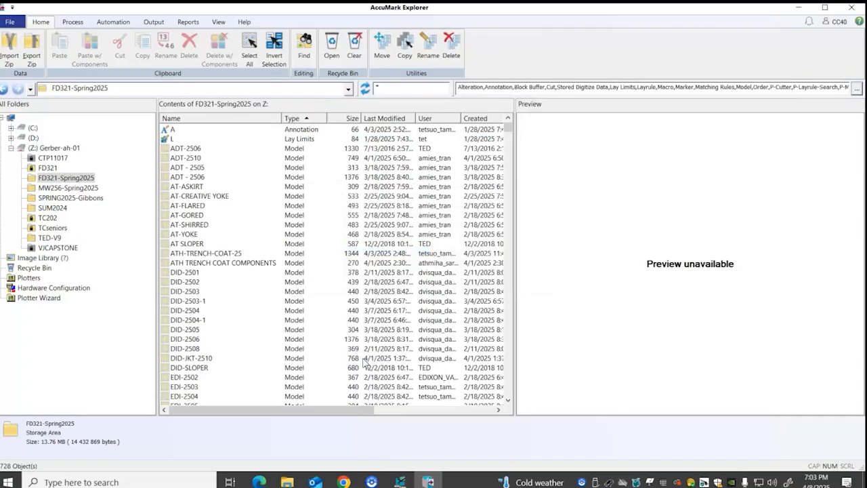
# - Look through the unfiltered models, parameter tables and pieces in the FD321-Spring2025 storage area
pyautogui.click(401, 90)
pyautogui.press('Return')
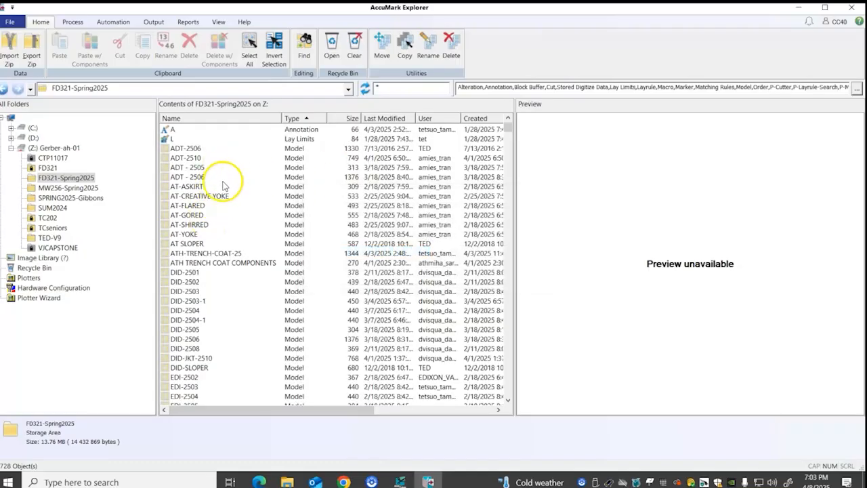
pyautogui.scroll(-15, 223, 185)
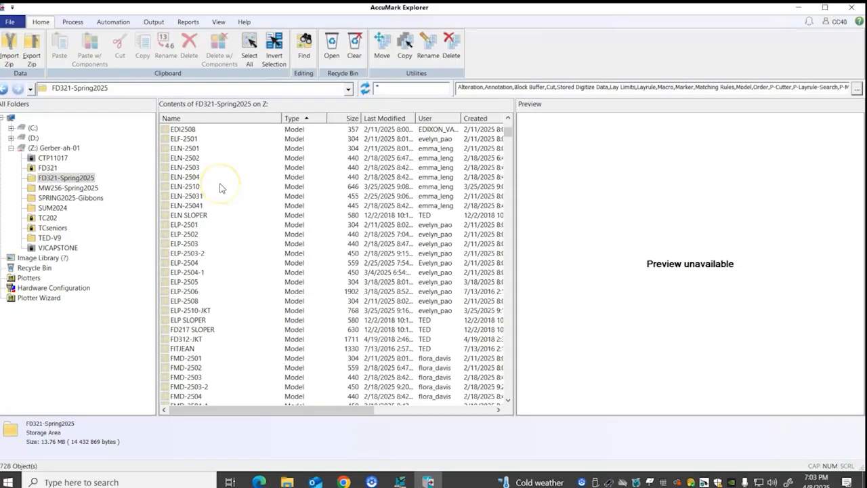
pyautogui.scroll(-20, 222, 185)
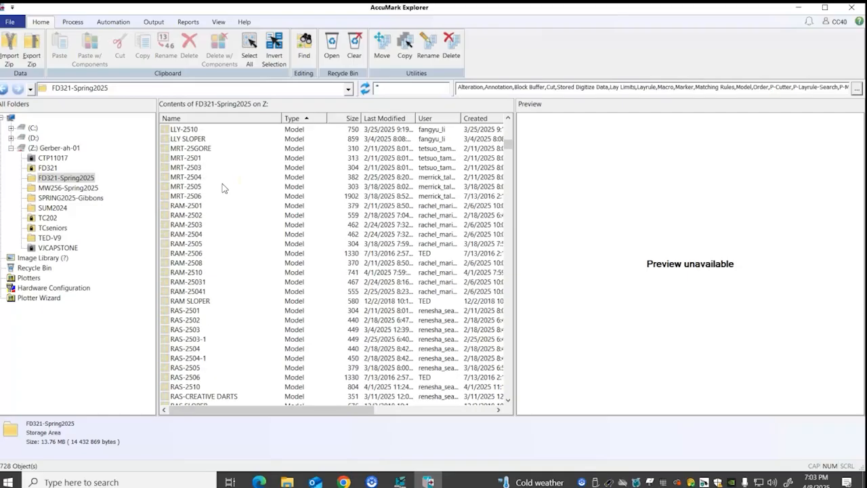
pyautogui.scroll(-20, 222, 185)
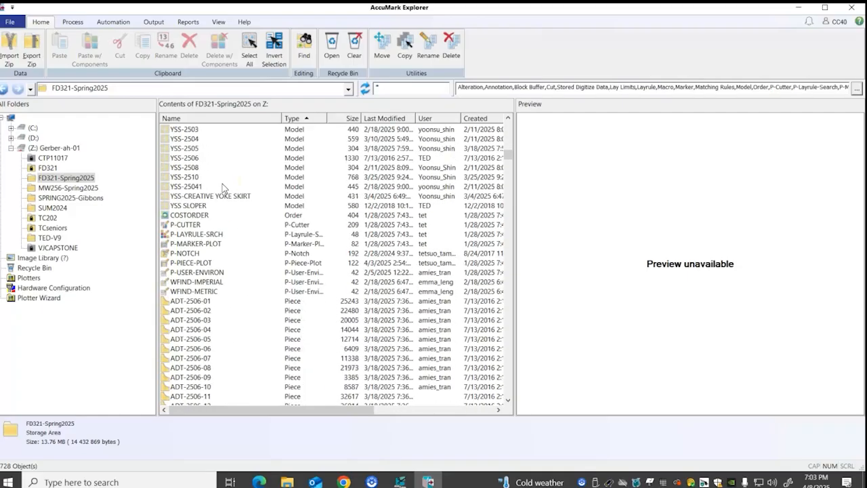
pyautogui.scroll(-20, 222, 186)
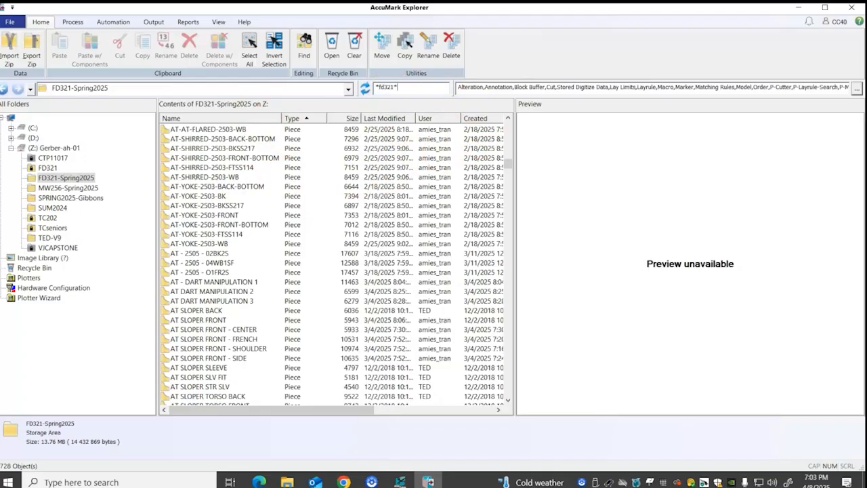
# - Try to filter the FD321-Spring2025 contents by the name *fd321*, reloading the storage area
pyautogui.click(366, 87)
pyautogui.write('fd')
pyautogui.click(64, 187)
pyautogui.click(63, 177)
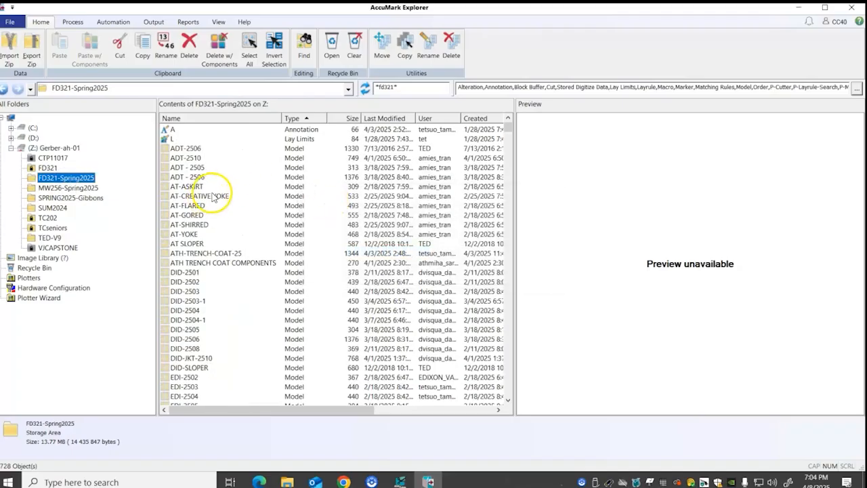
pyautogui.click(424, 88)
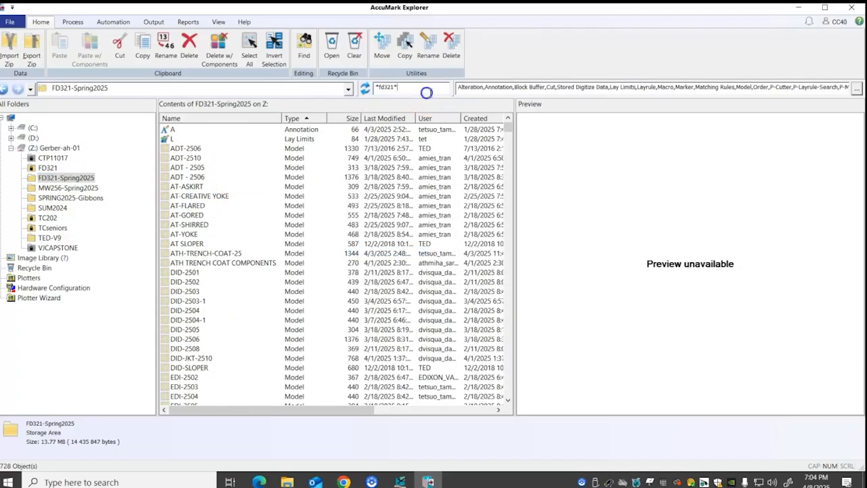
pyautogui.scroll(-1, 234, 233)
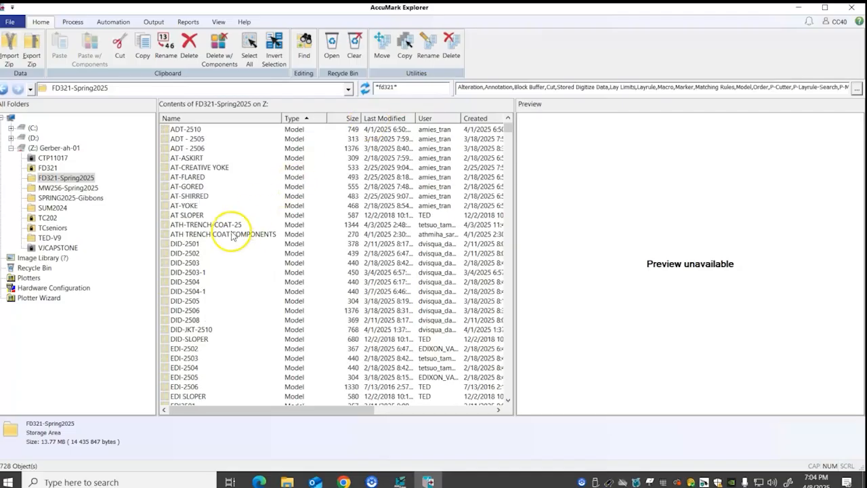
pyautogui.scroll(-20, 233, 232)
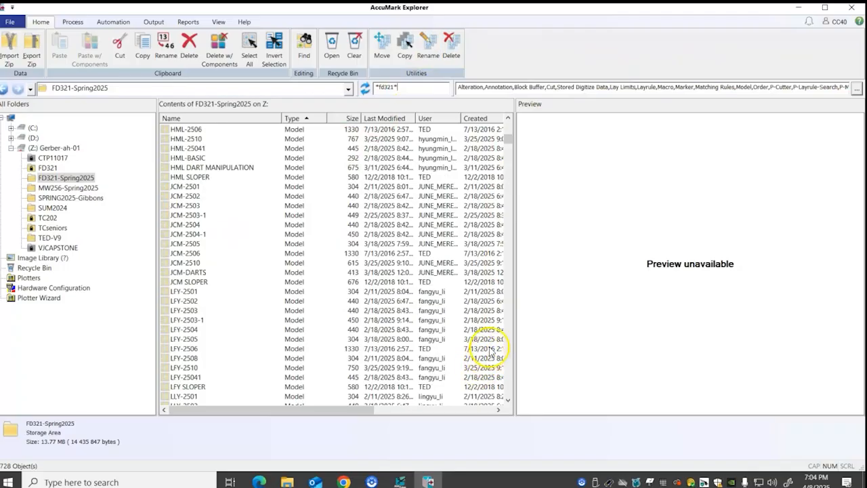
pyautogui.click(67, 187)
pyautogui.click(74, 180)
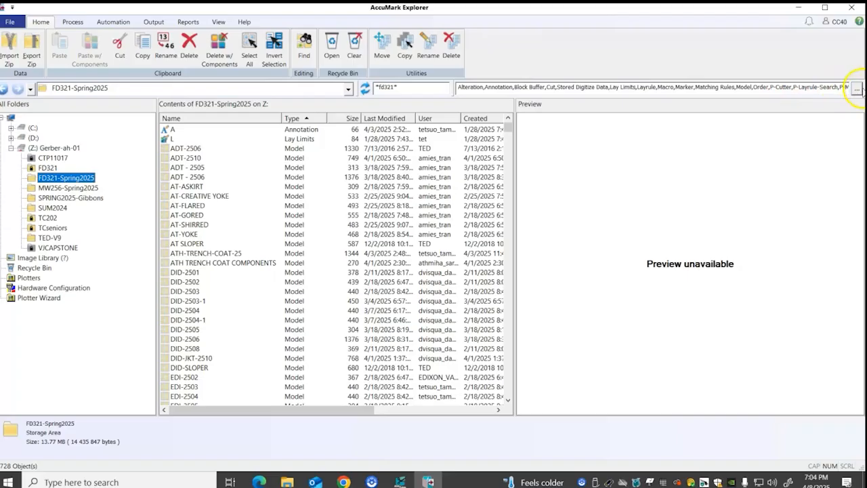
# - Limit the FD321-Spring2025 listing to the Rule Table data type only
pyautogui.click(857, 90)
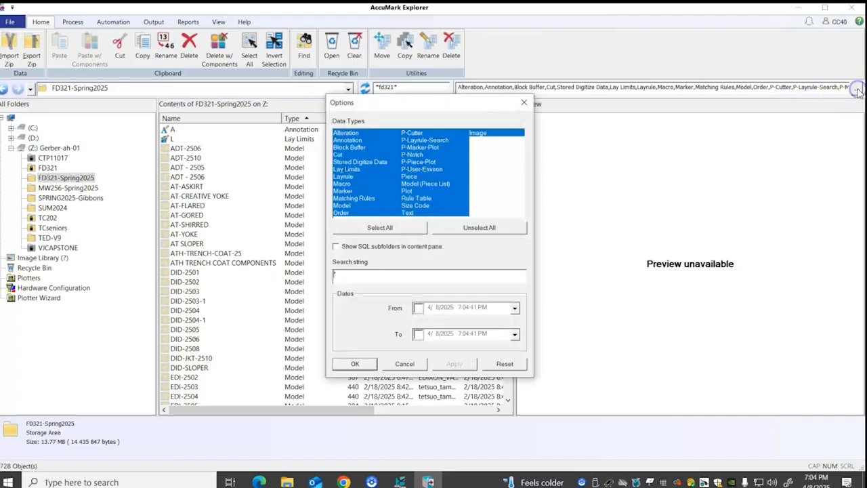
pyautogui.click(479, 229)
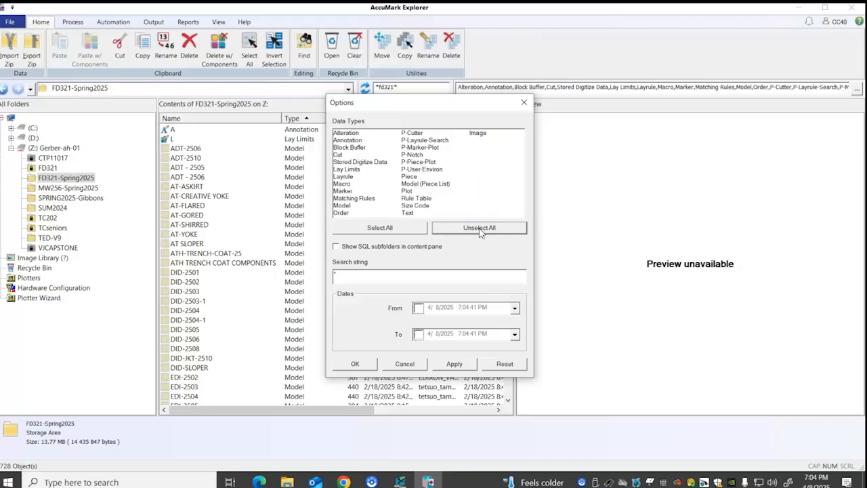
pyautogui.click(415, 200)
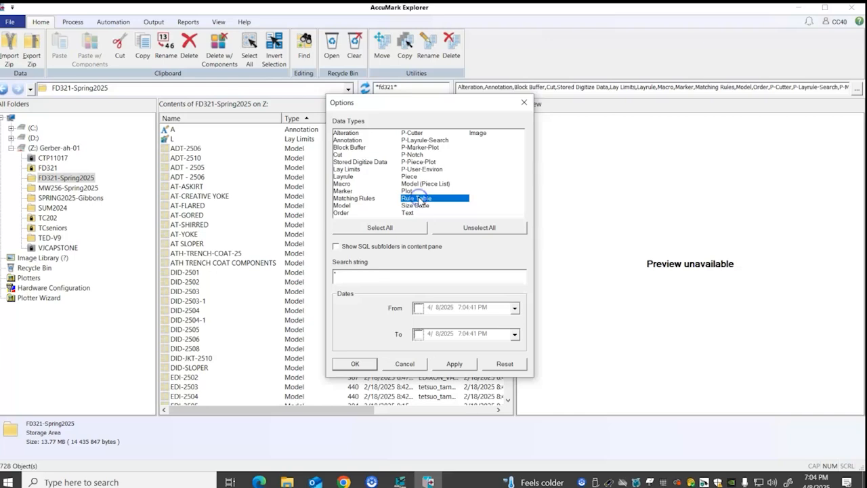
pyautogui.click(454, 363)
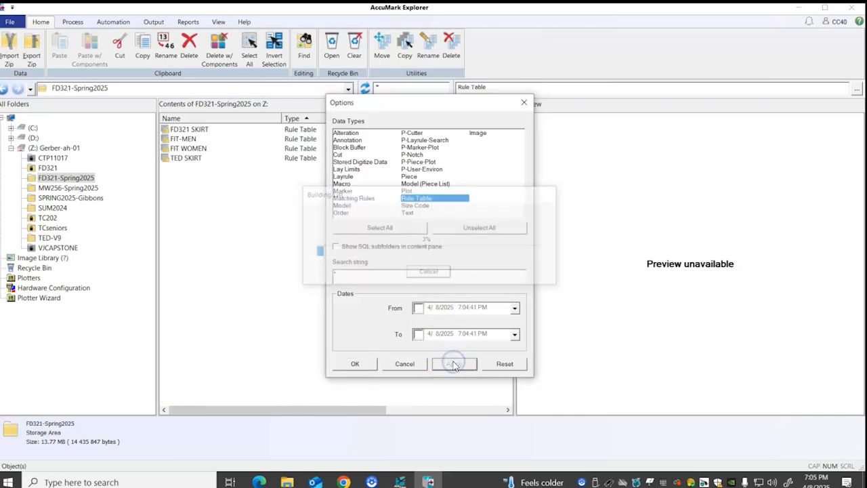
pyautogui.click(354, 364)
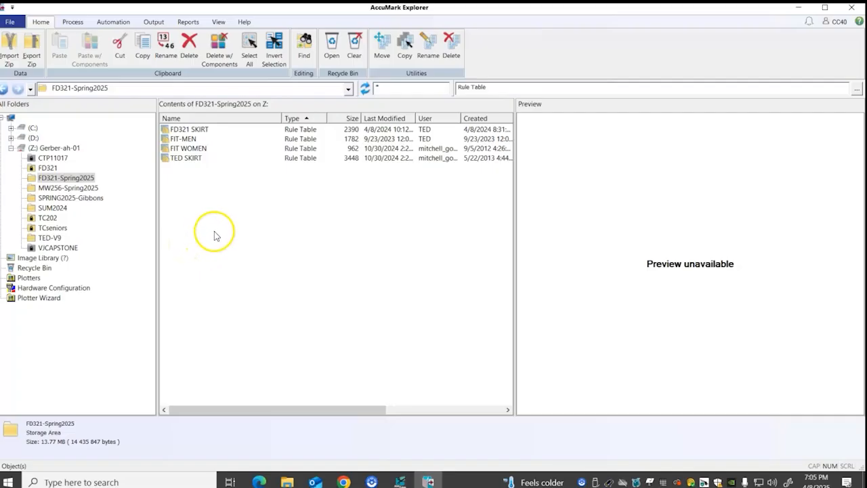
# - Open the FD321 SKIRT rule table despite it being in use elsewhere, and review its size breaks and grade rules
pyautogui.click(180, 130)
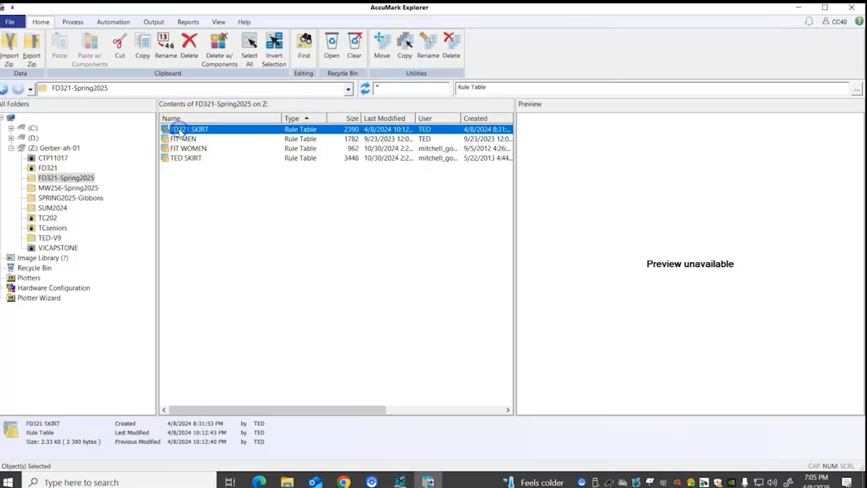
pyautogui.click(179, 130)
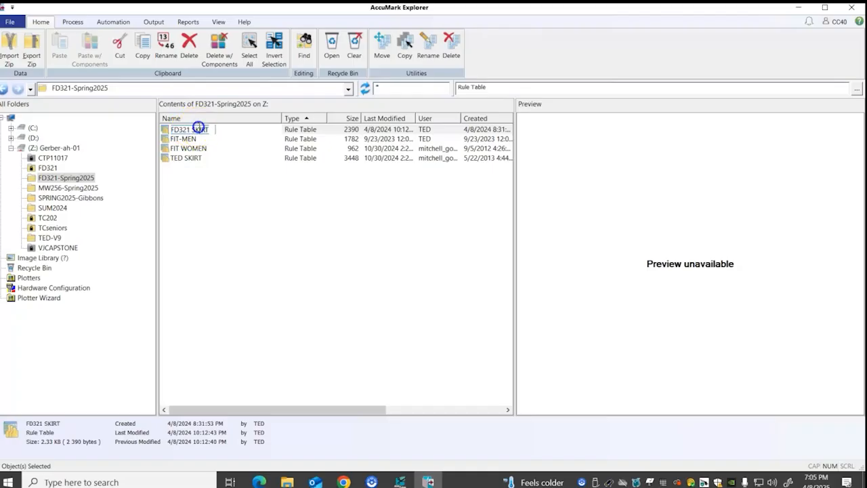
pyautogui.click(261, 221)
pyautogui.doubleClick(198, 131)
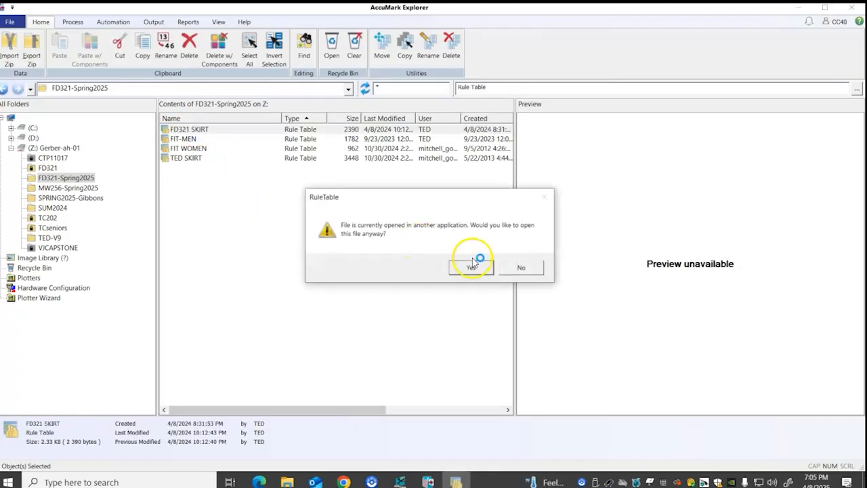
pyautogui.click(472, 269)
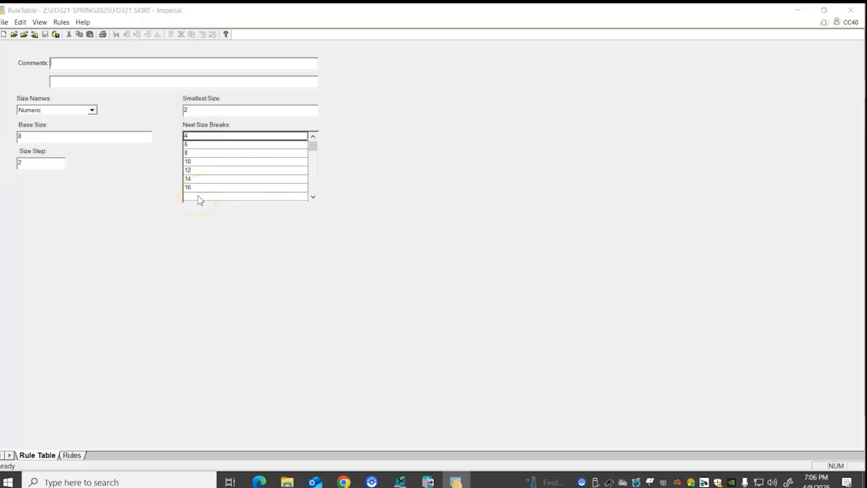
pyautogui.click(76, 456)
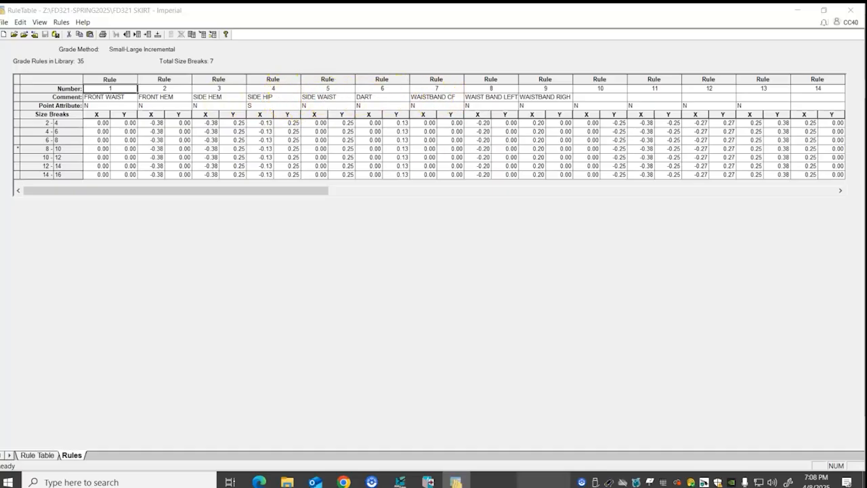
# - Switch to Pattern Design and move front piece TED-1508-01FR1S slightly closer to the other pieces
pyautogui.moveTo(428, 479)
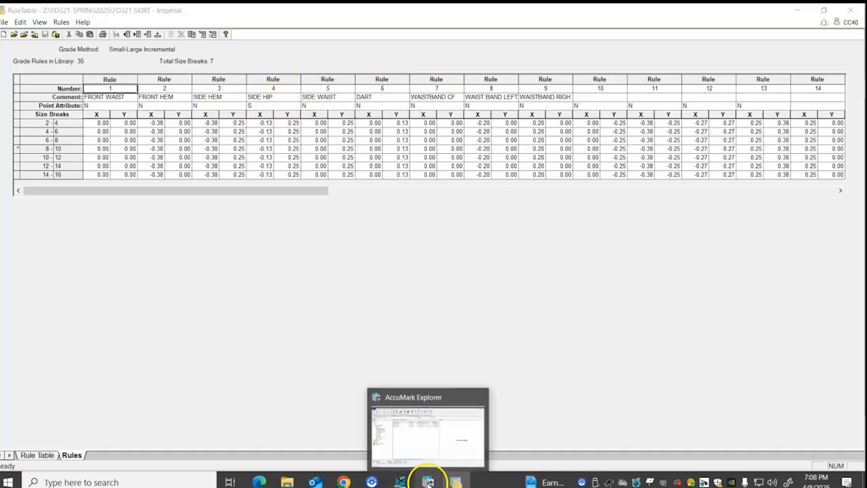
pyautogui.click(400, 479)
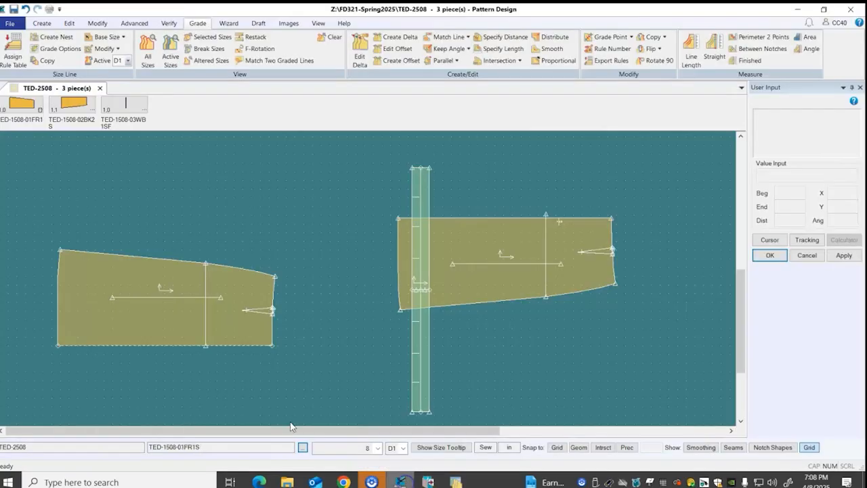
pyautogui.scroll(-1, 331, 251)
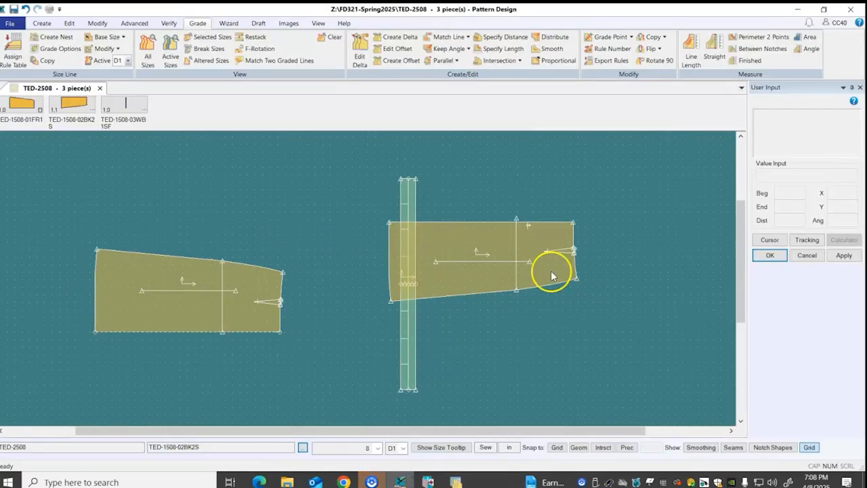
pyautogui.moveTo(145, 298); pyautogui.dragTo(175, 284)
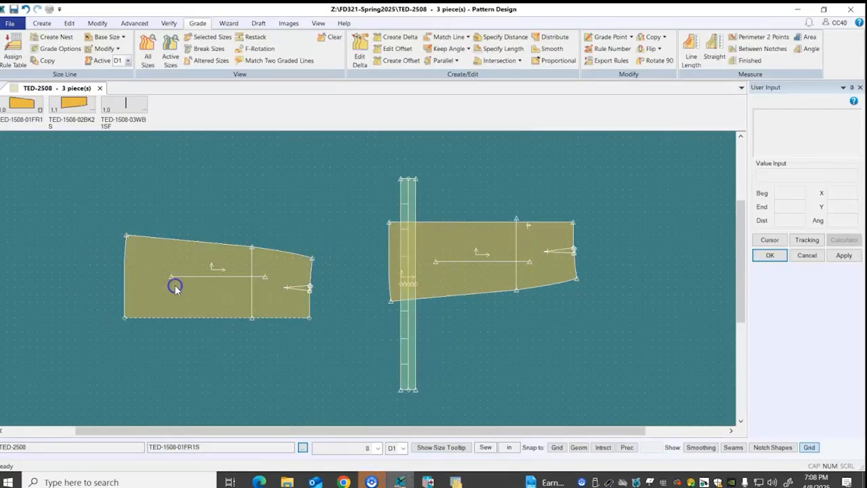
# - Inspect the point information and grade rule of the front piece's center-front waist corner, leaving it unedited
pyautogui.scroll(3, 176, 281)
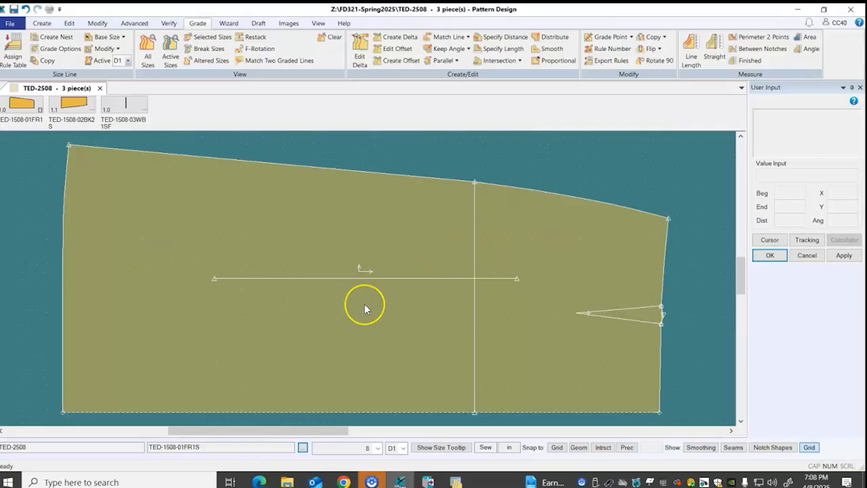
pyautogui.scroll(-2, 364, 303)
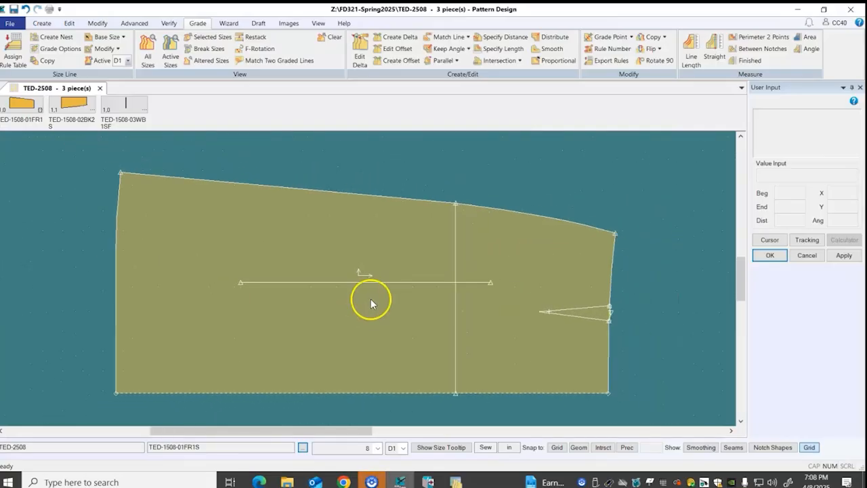
pyautogui.scroll(-2, 371, 304)
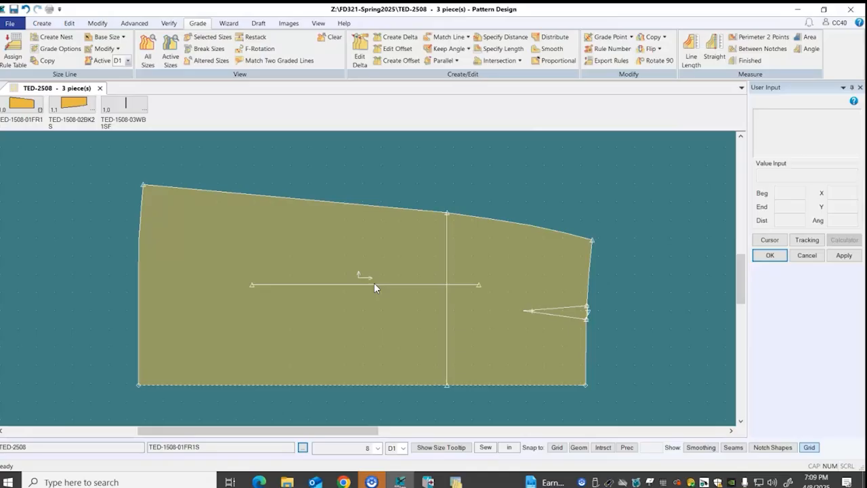
pyautogui.scroll(5, 617, 396)
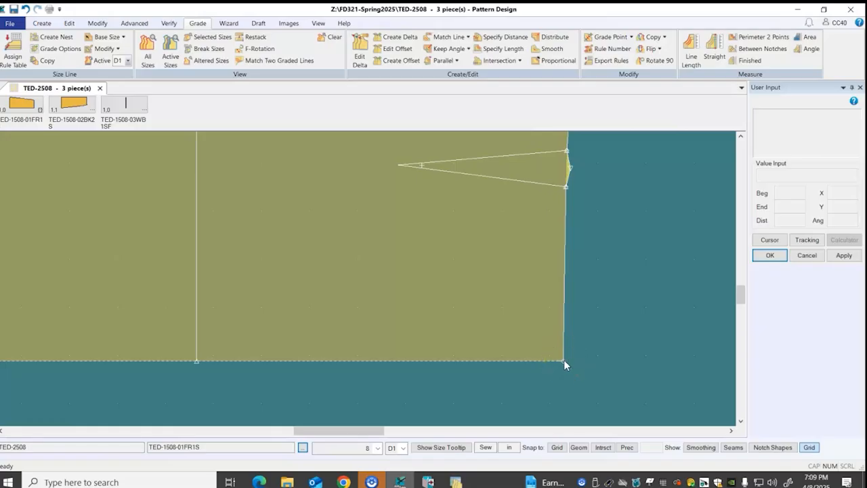
pyautogui.rightClick(619, 211)
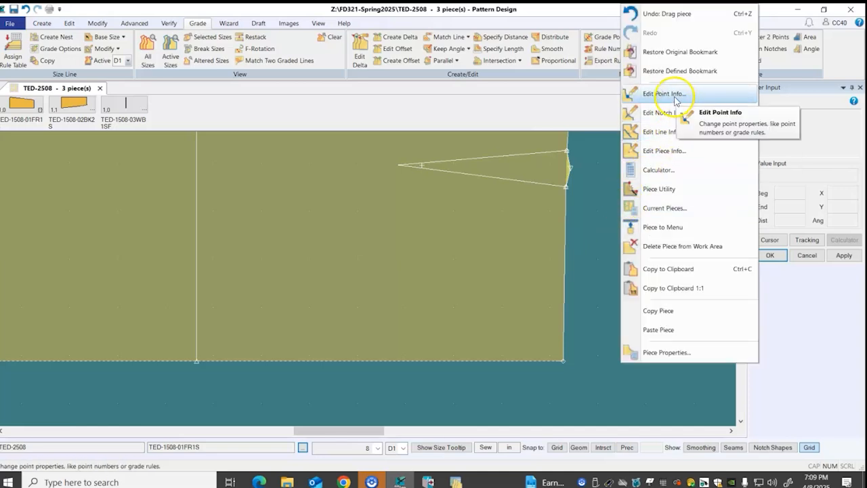
pyautogui.click(70, 23)
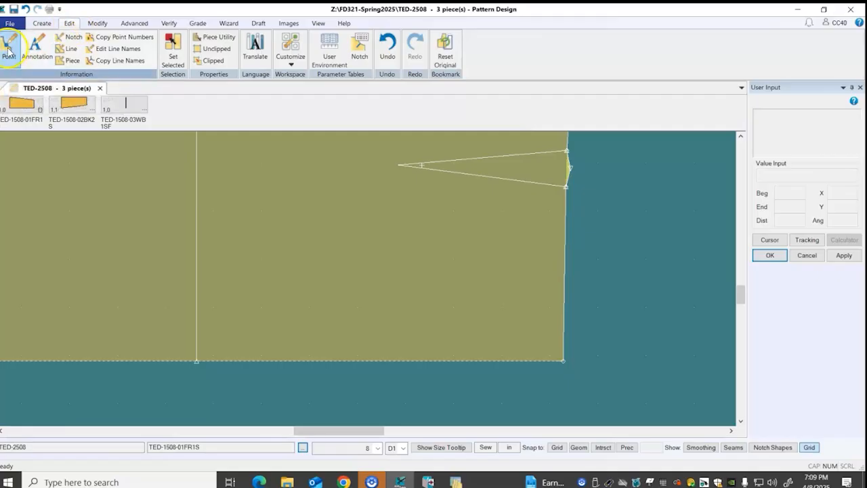
pyautogui.rightClick(607, 213)
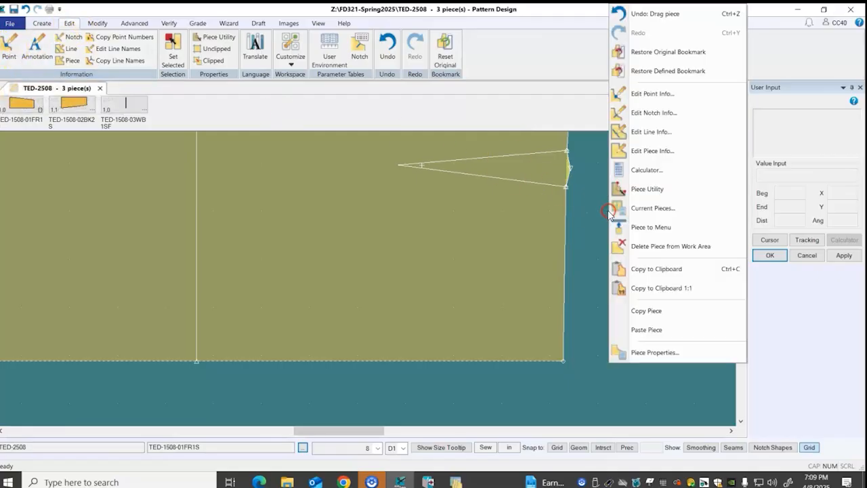
pyautogui.click(656, 97)
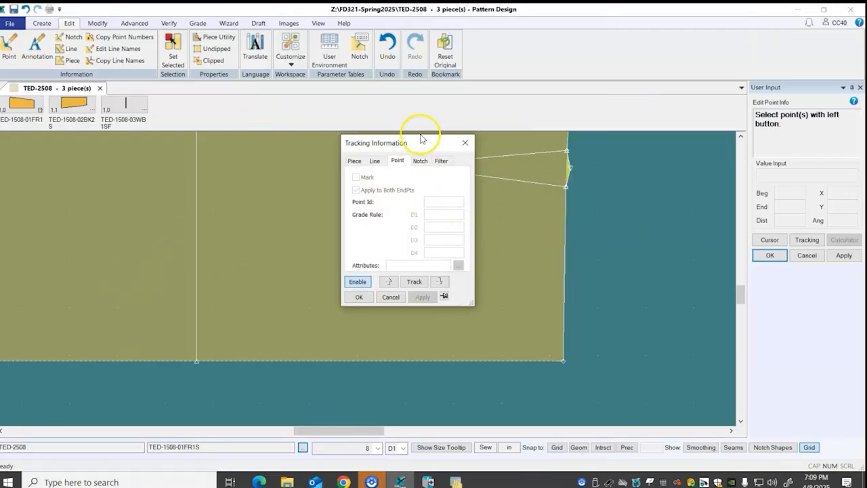
pyautogui.moveTo(422, 144); pyautogui.dragTo(734, 167)
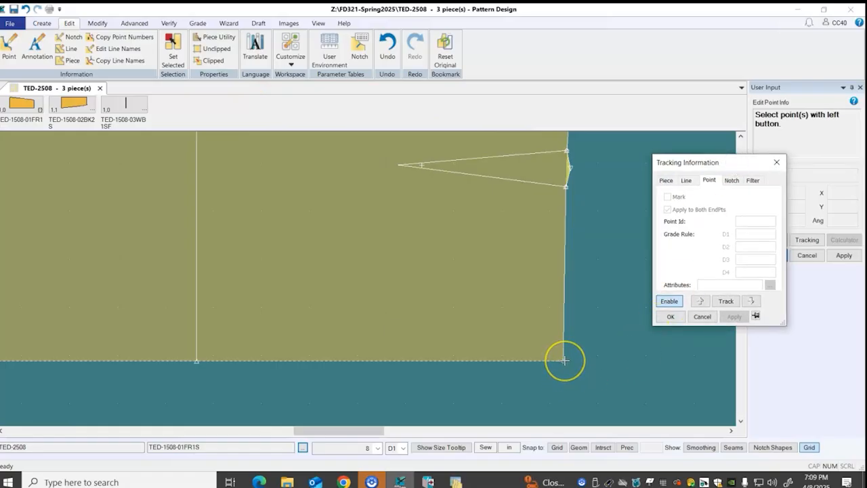
pyautogui.click(573, 375)
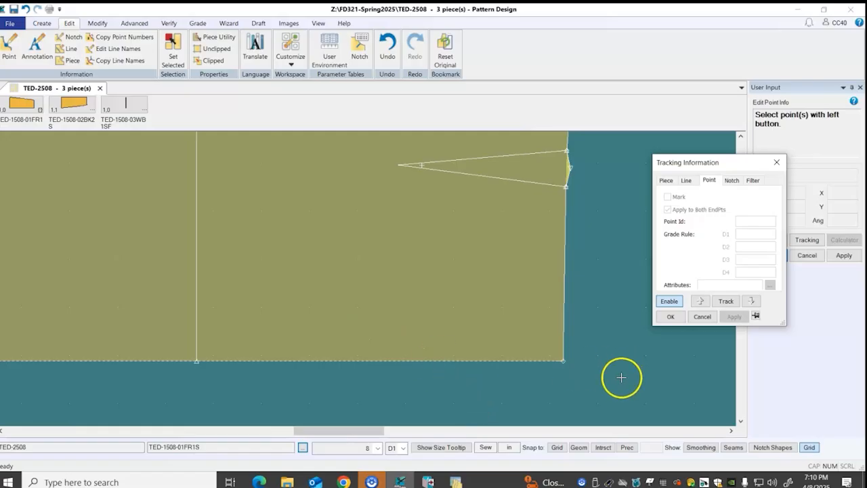
pyautogui.click(560, 357)
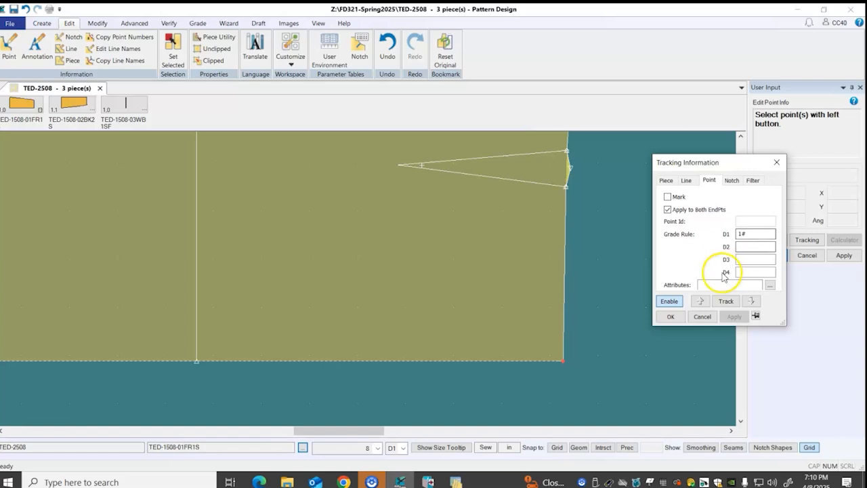
pyautogui.click(702, 317)
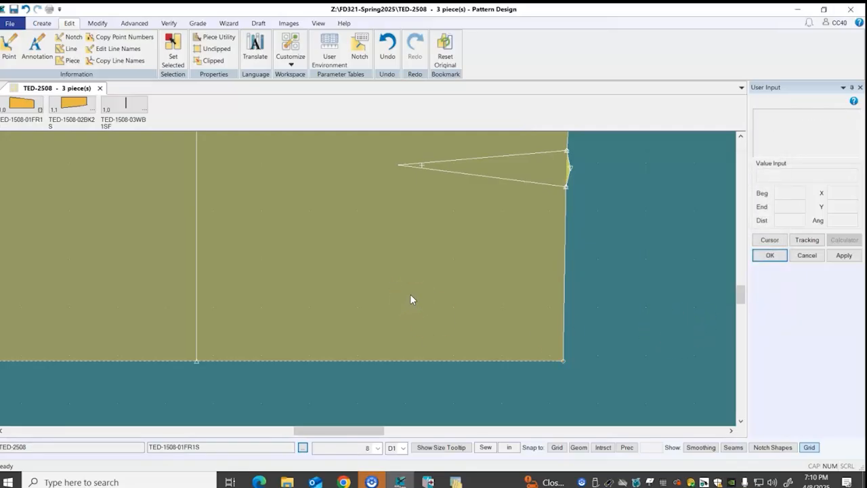
# - Display the grade rule numbers on all pieces in the work area and look over them
pyautogui.press('F8')
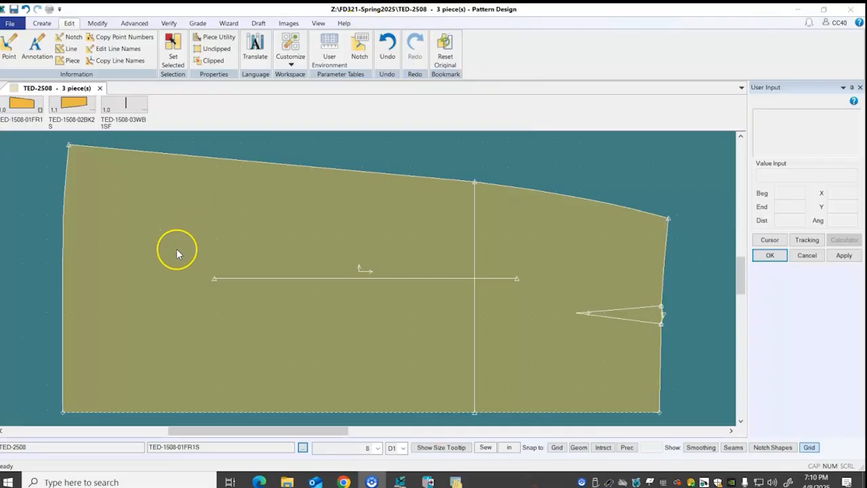
pyautogui.scroll(2, 189, 275)
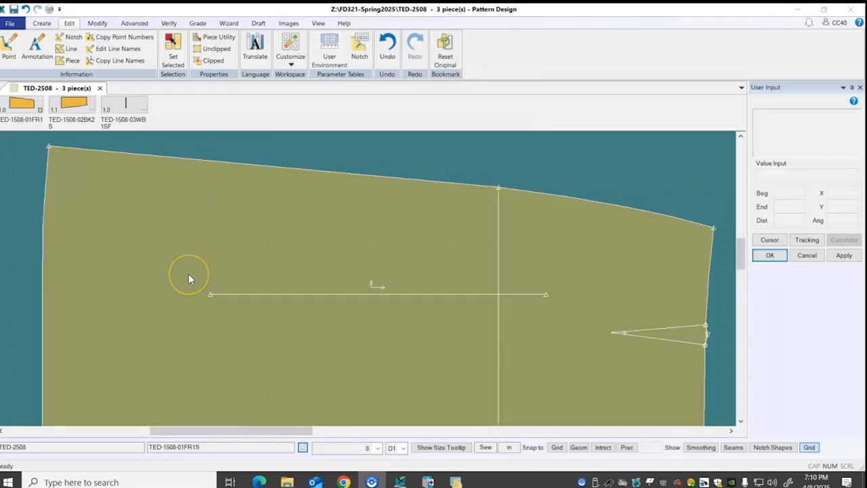
pyautogui.scroll(-6, 189, 274)
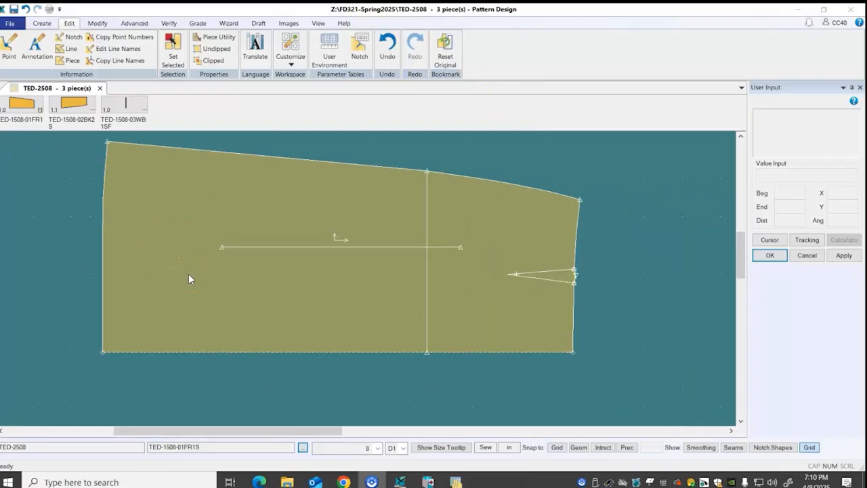
pyautogui.click(199, 24)
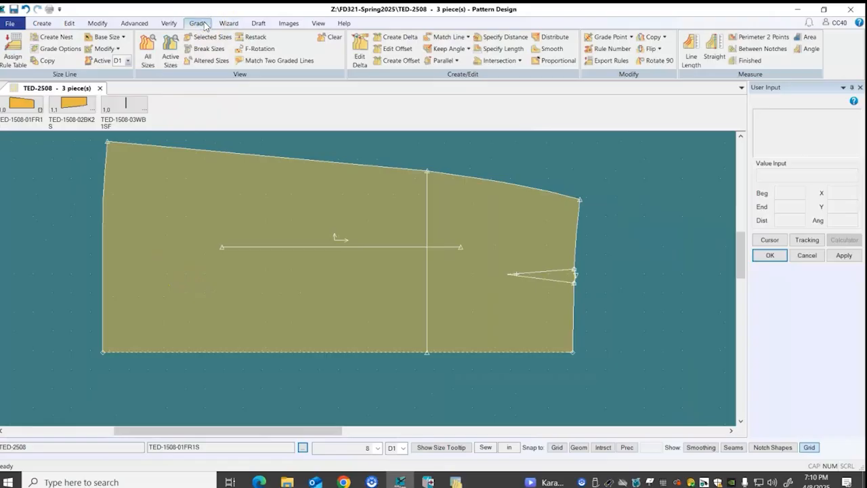
pyautogui.click(324, 24)
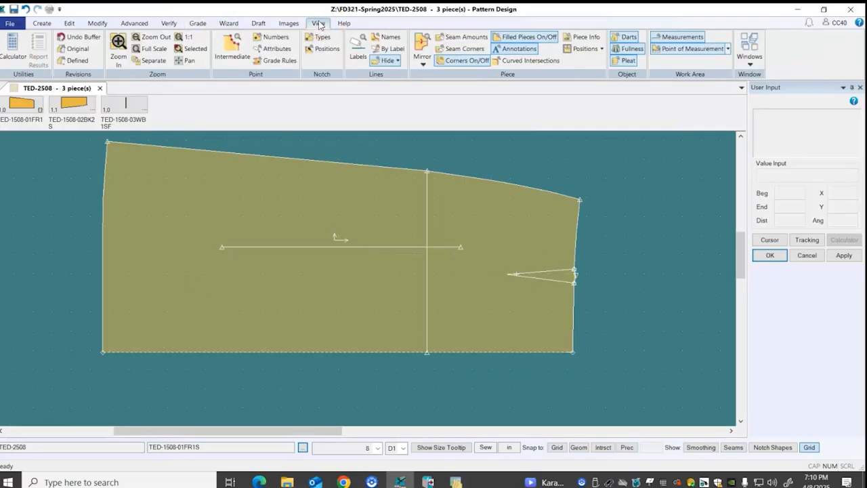
pyautogui.click(277, 63)
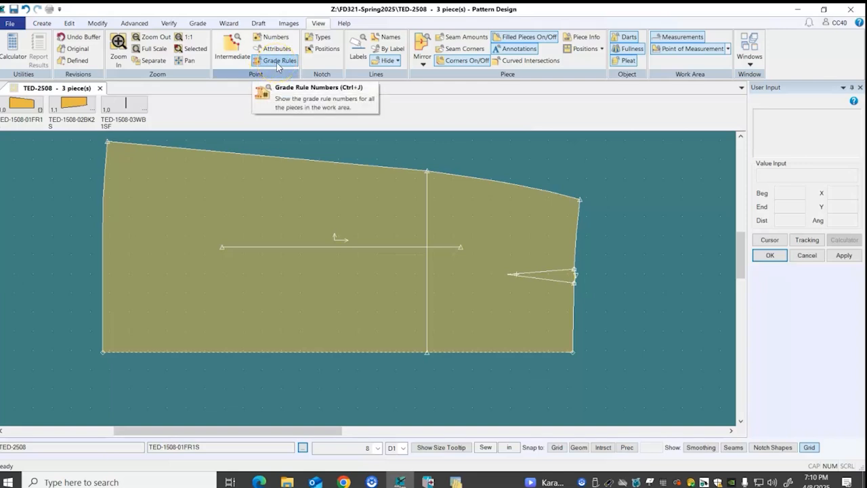
pyautogui.click(280, 62)
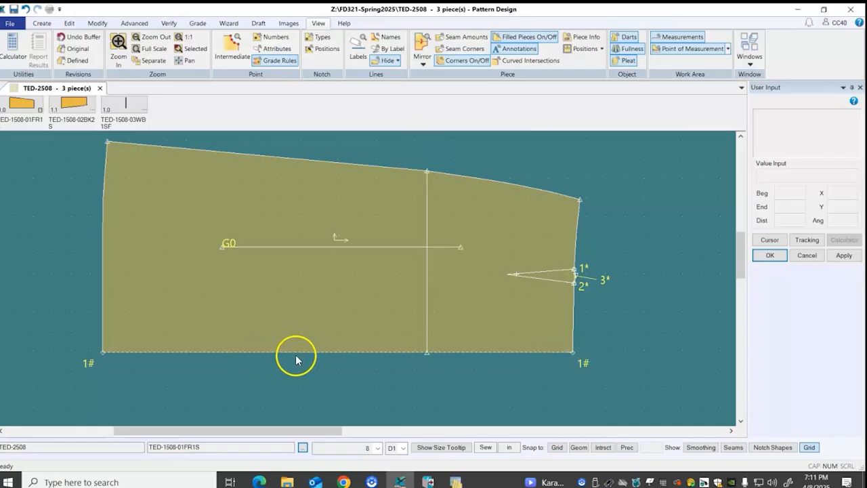
pyautogui.scroll(-2, 295, 354)
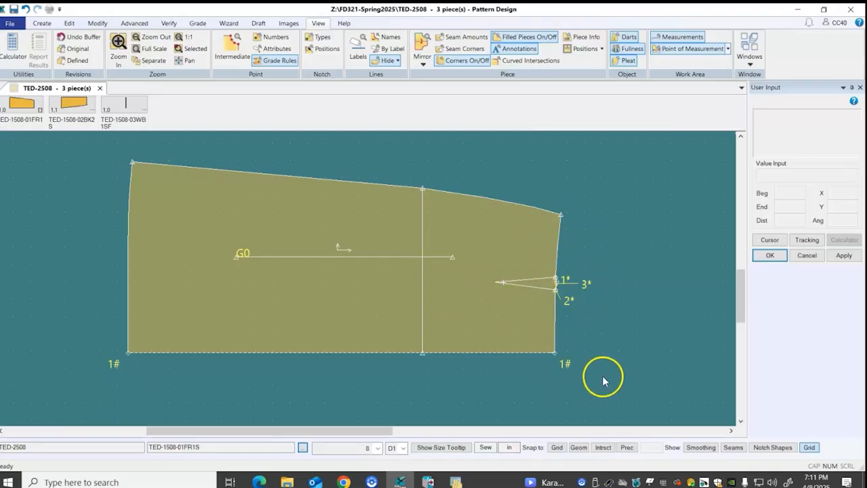
pyautogui.scroll(1, 172, 286)
pyautogui.scroll(-4, 172, 286)
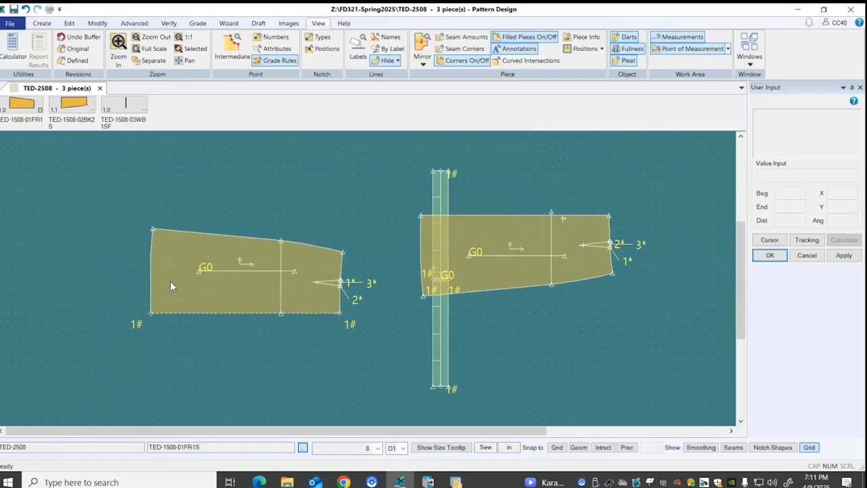
# - Clear the grading from every point of all three pieces by setting their D1 grade rule to -1
pyautogui.scroll(1, 170, 285)
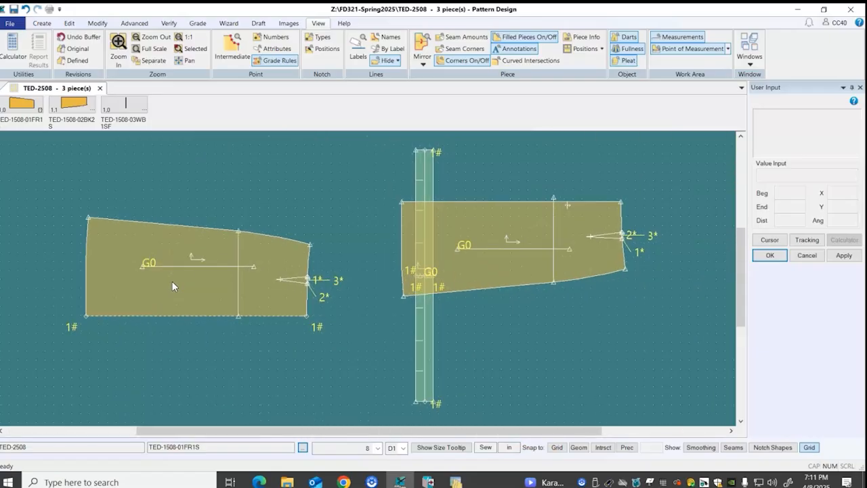
pyautogui.click(133, 281)
pyautogui.rightClick(687, 157)
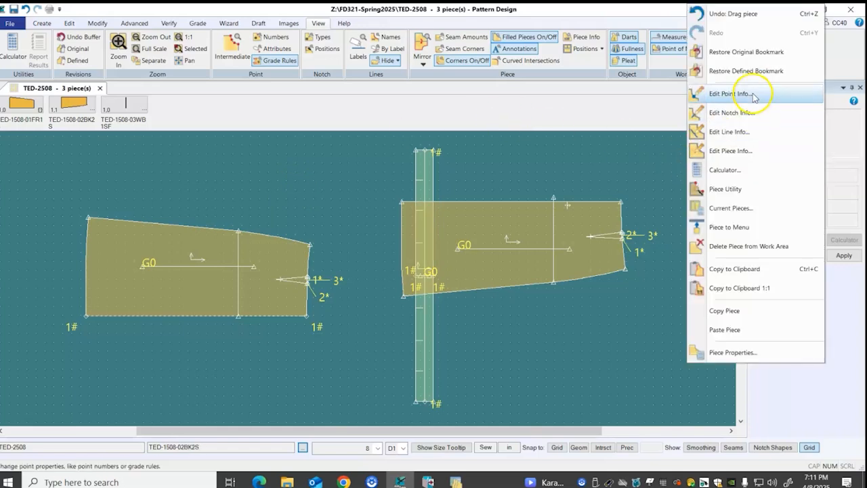
pyautogui.click(718, 93)
pyautogui.moveTo(739, 166); pyautogui.dragTo(810, 247)
pyautogui.moveTo(48, 135); pyautogui.dragTo(685, 416)
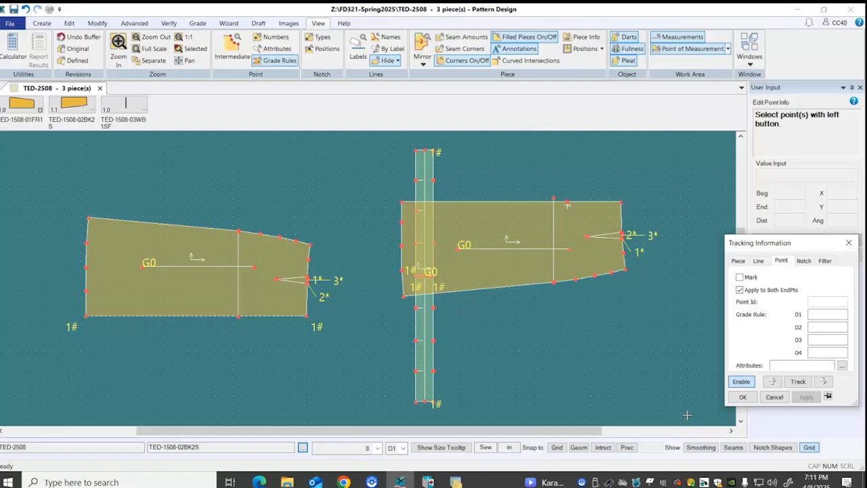
pyautogui.click(714, 405)
pyautogui.click(827, 314)
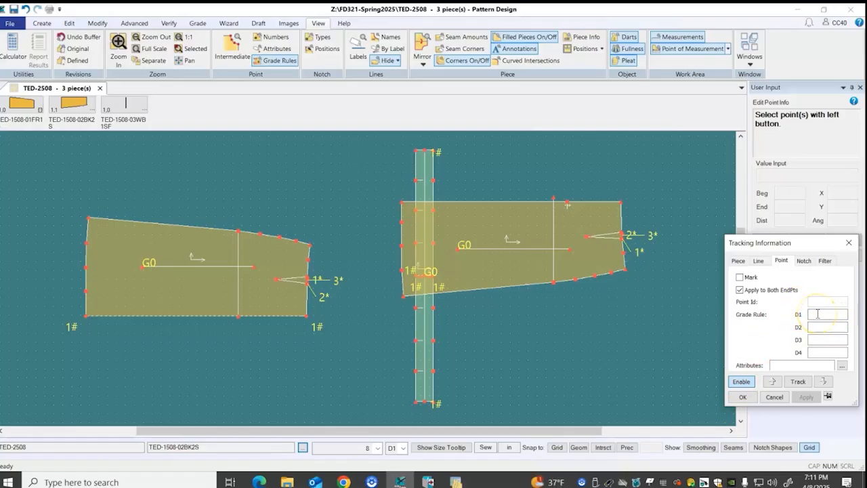
pyautogui.write('-1')
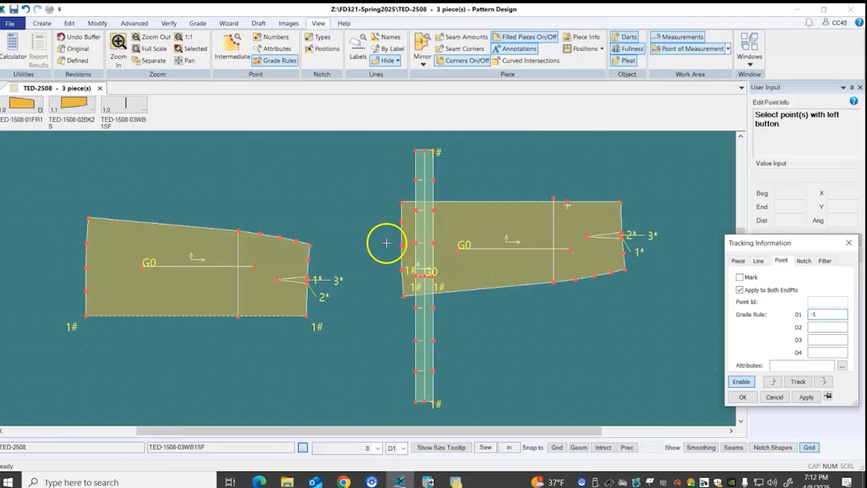
pyautogui.click(809, 397)
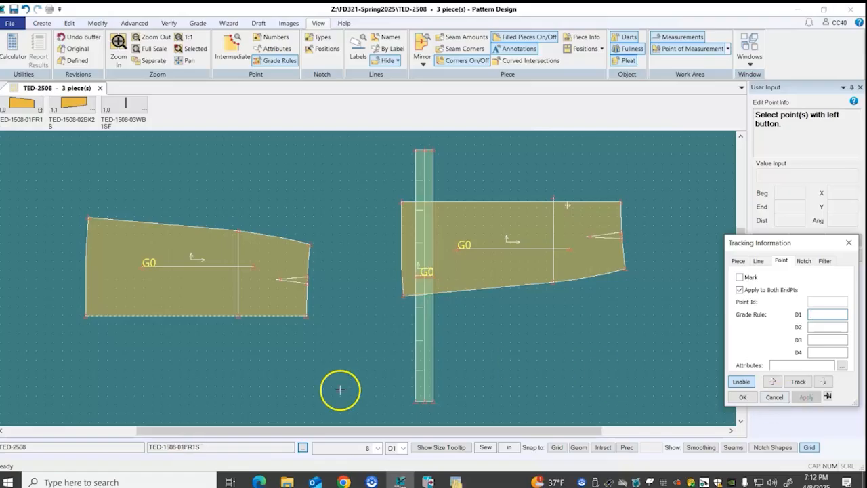
pyautogui.rightClick(148, 281)
pyautogui.click(156, 285)
# - Save all three pieces in the work area as pieces
pyautogui.scroll(3, 159, 279)
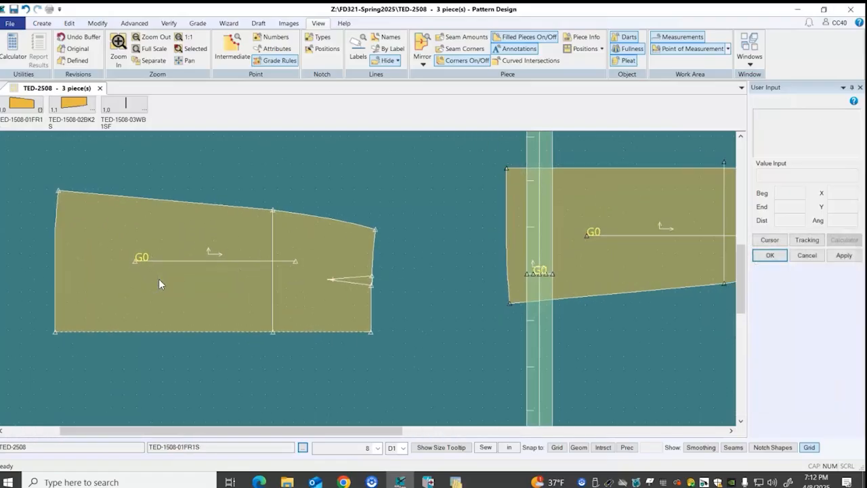
pyautogui.moveTo(155, 288); pyautogui.dragTo(225, 295)
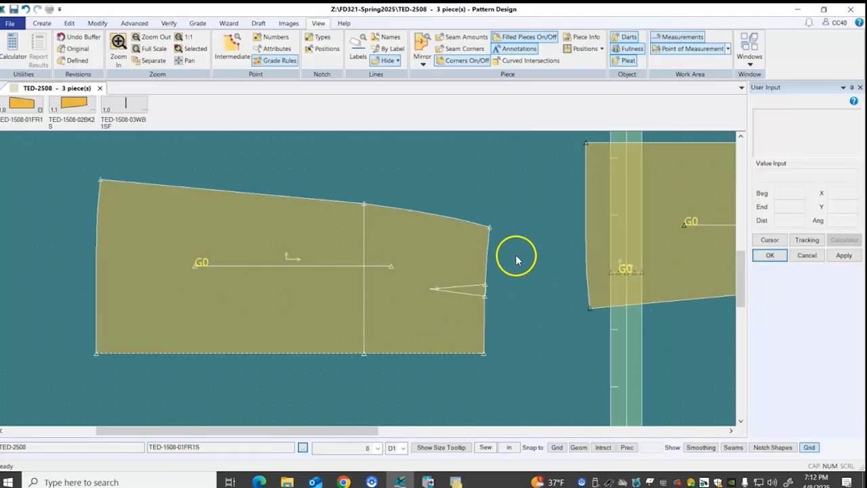
pyautogui.click(375, 277)
pyautogui.click(10, 23)
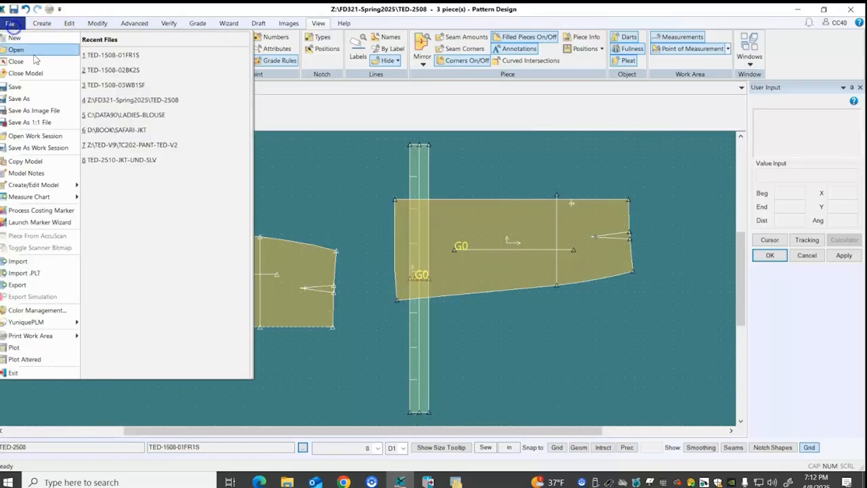
pyautogui.click(30, 86)
pyautogui.rightClick(223, 185)
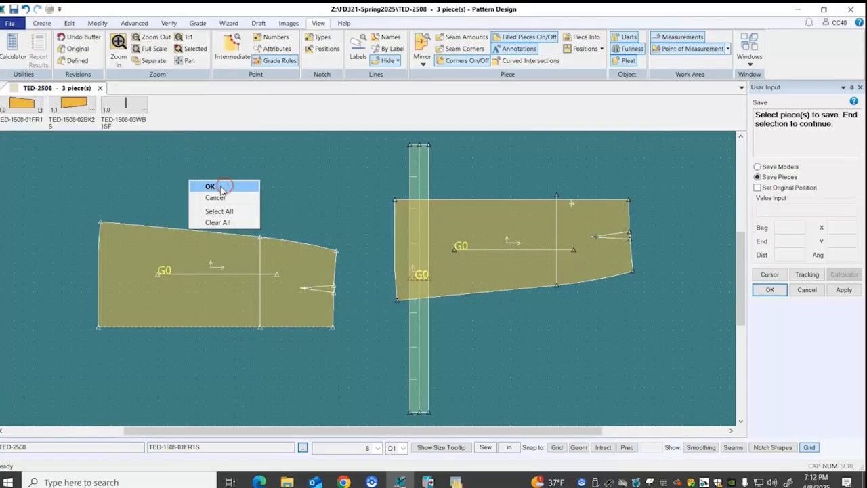
pyautogui.click(220, 211)
pyautogui.rightClick(284, 189)
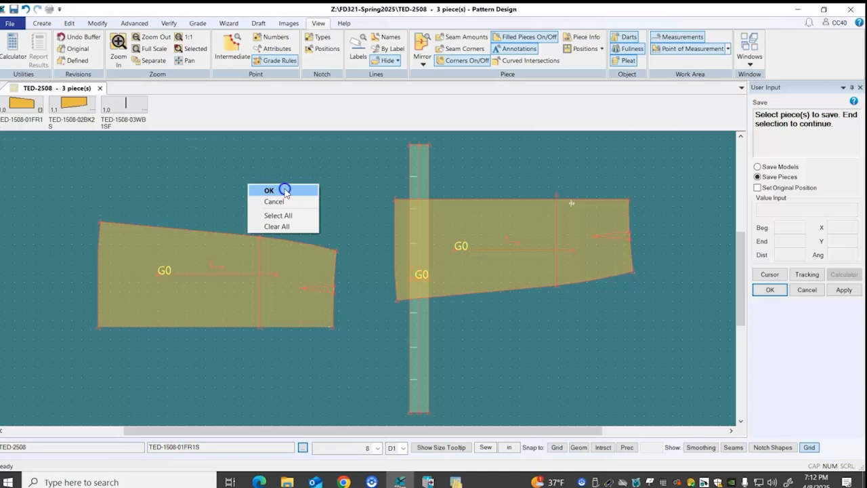
pyautogui.click(268, 190)
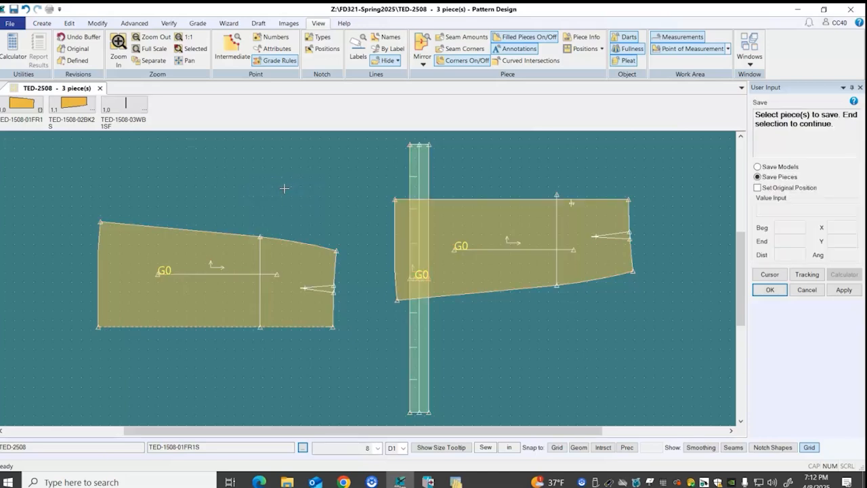
pyautogui.rightClick(284, 189)
pyautogui.click(284, 189)
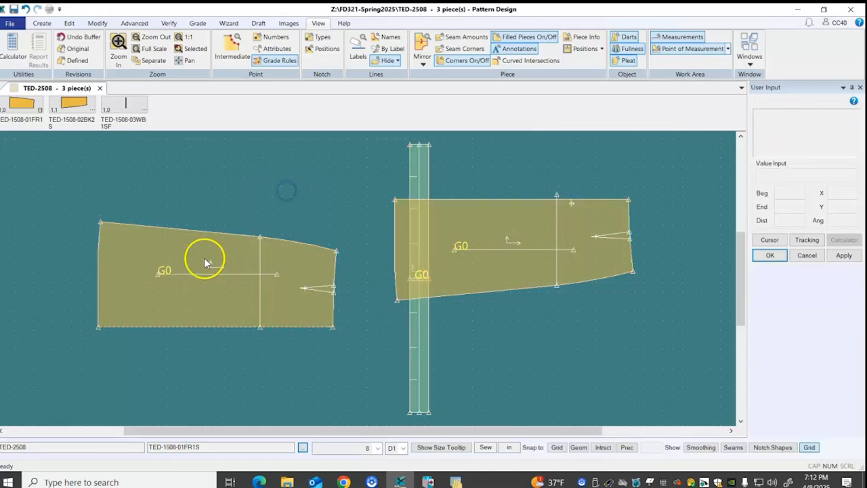
# - Assign D1 grade rule 1 to the front piece's center-front waist corner through the point information
pyautogui.scroll(1, 135, 275)
pyautogui.scroll(2, 135, 276)
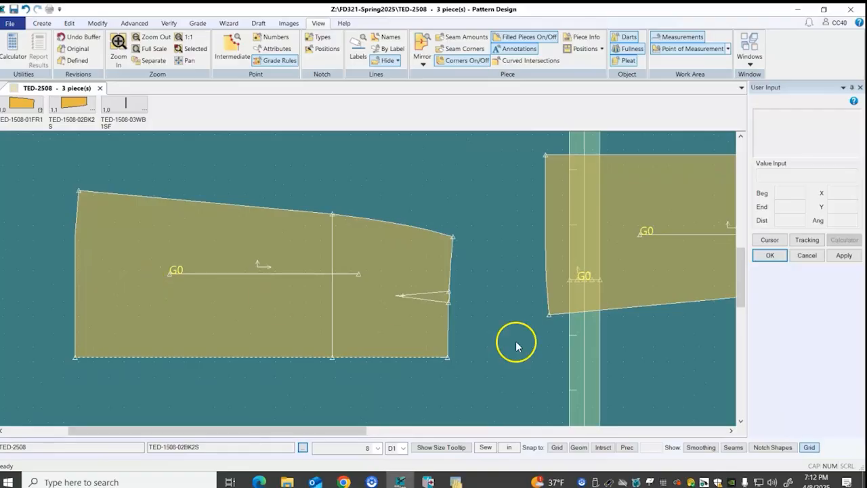
pyautogui.rightClick(472, 190)
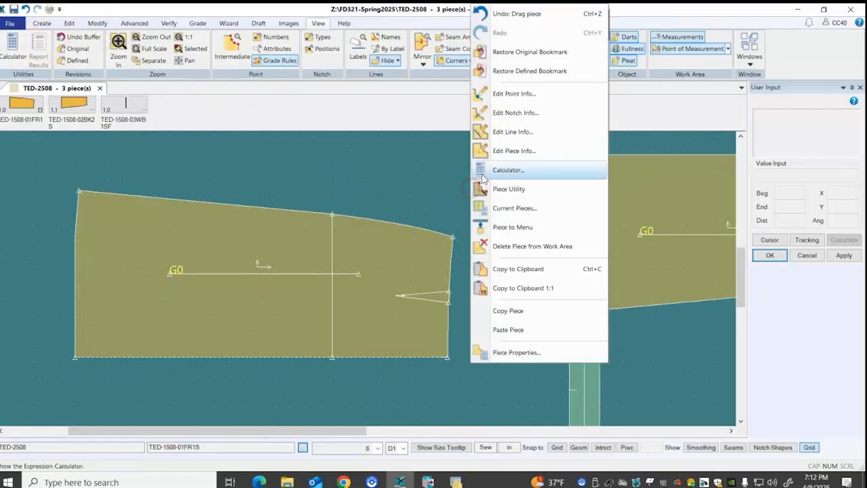
pyautogui.click(534, 91)
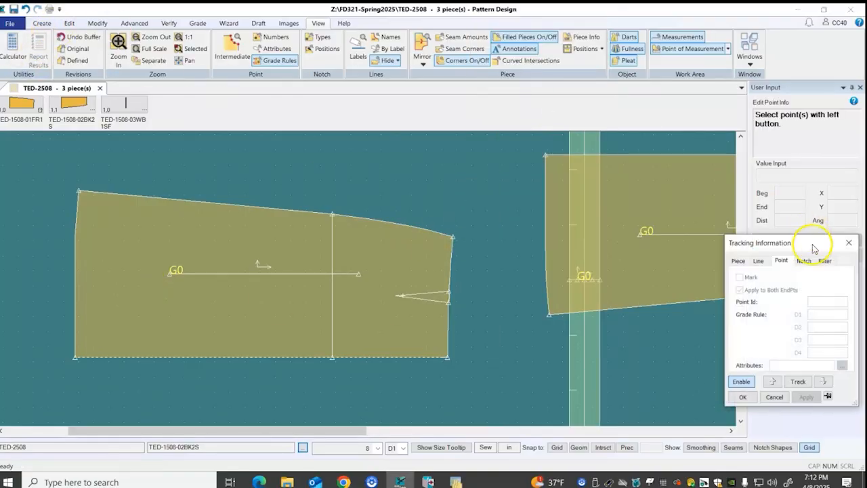
pyautogui.moveTo(819, 247); pyautogui.dragTo(608, 201)
pyautogui.moveTo(633, 201); pyautogui.dragTo(639, 193)
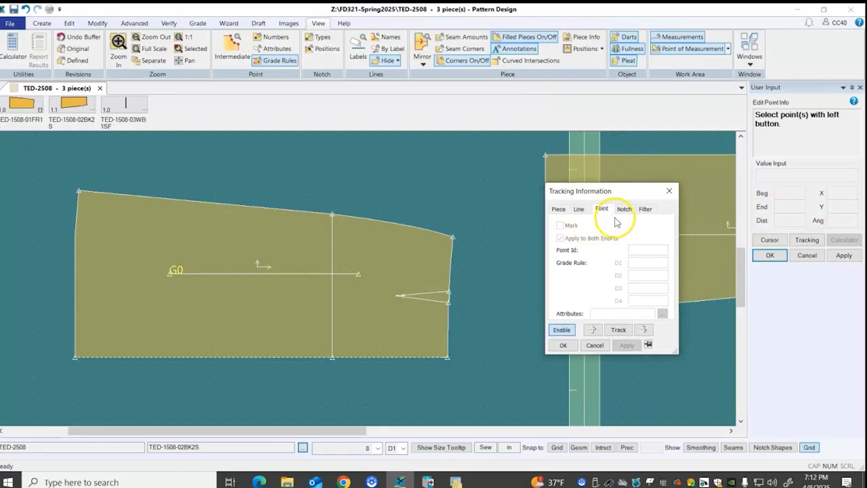
pyautogui.moveTo(476, 388); pyautogui.dragTo(443, 353)
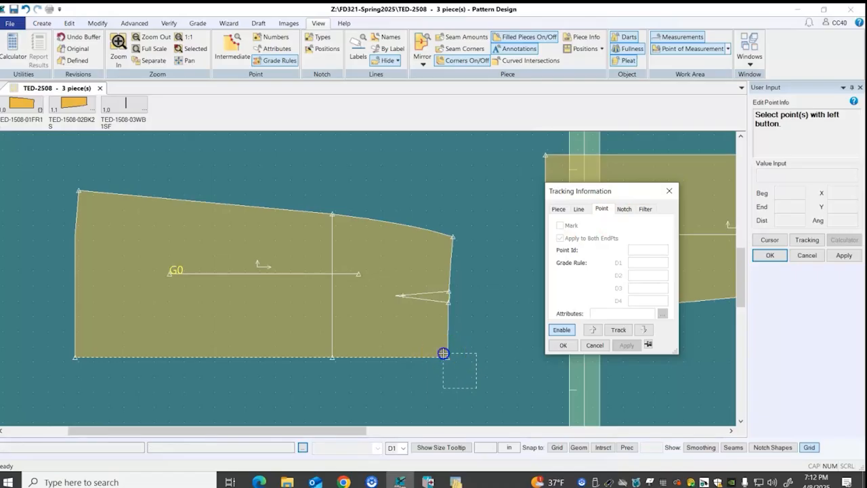
pyautogui.click(642, 262)
pyautogui.write('1')
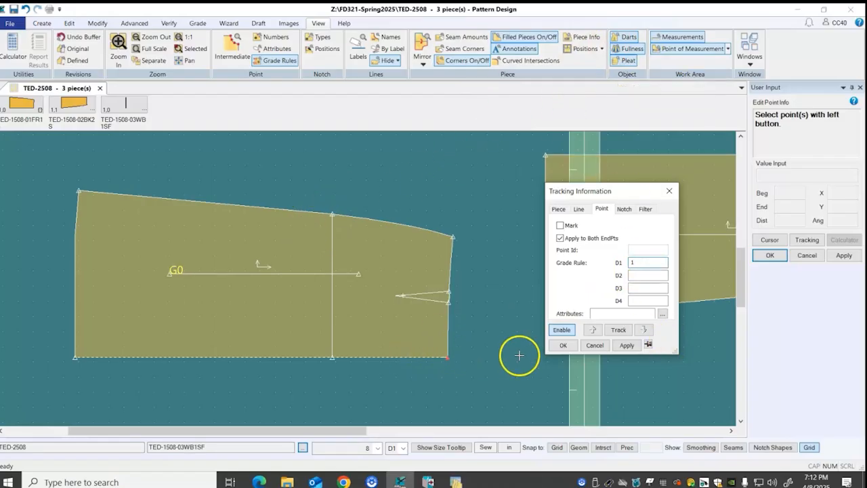
pyautogui.click(626, 345)
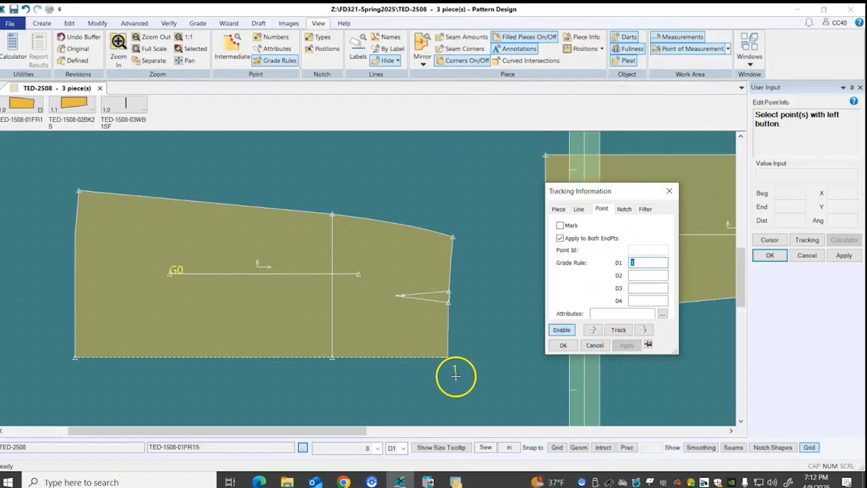
# - Assign D1 grade rule 2 to the front piece's center-front hem corner
pyautogui.moveTo(76, 373); pyautogui.dragTo(63, 350)
pyautogui.click(654, 262)
pyautogui.write('2')
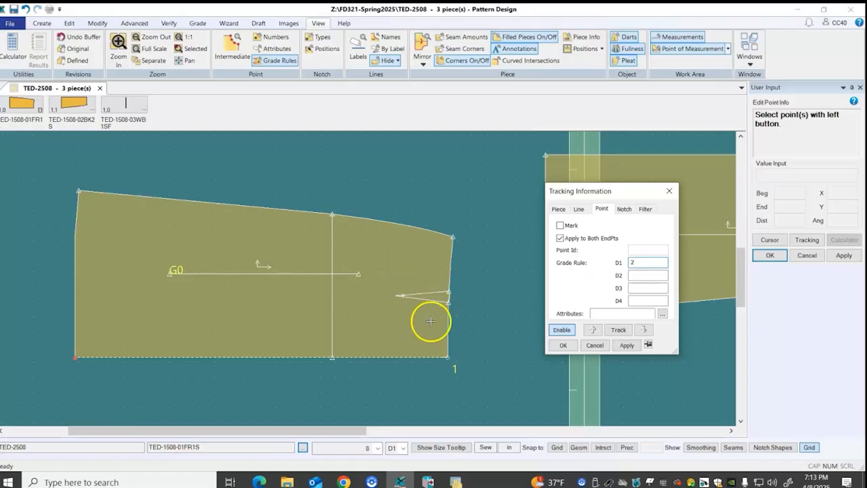
pyautogui.click(629, 345)
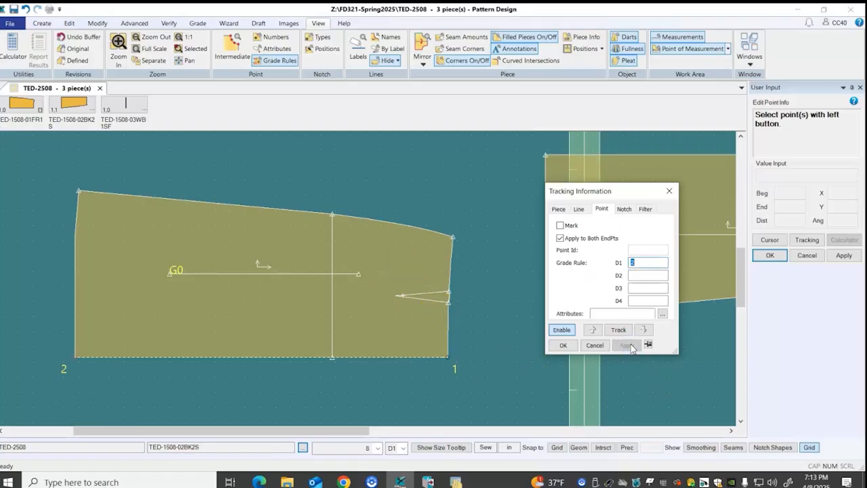
# - Assign D1 grade rule 3 to the front piece's side hem corner
pyautogui.moveTo(64, 173); pyautogui.dragTo(87, 197)
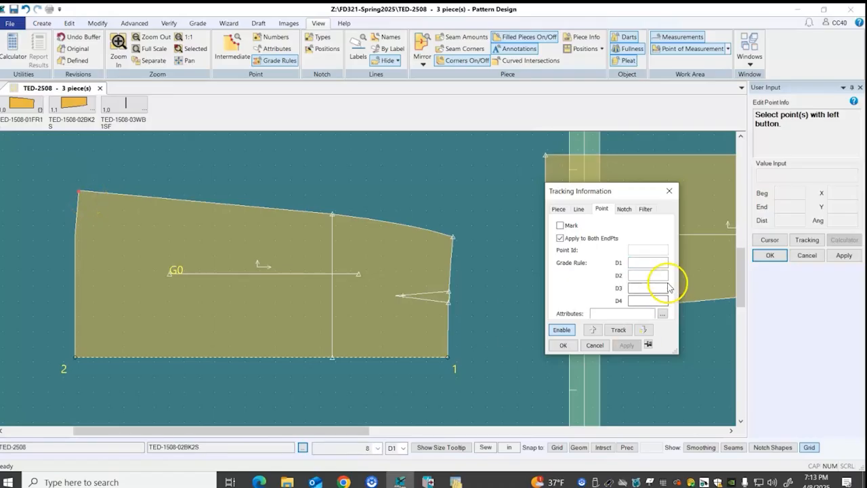
pyautogui.click(652, 262)
pyautogui.write('3')
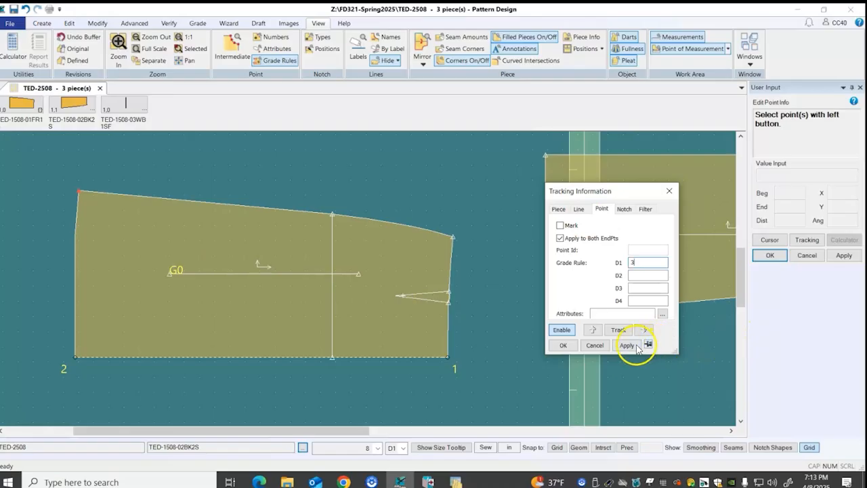
pyautogui.click(627, 346)
pyautogui.click(627, 346)
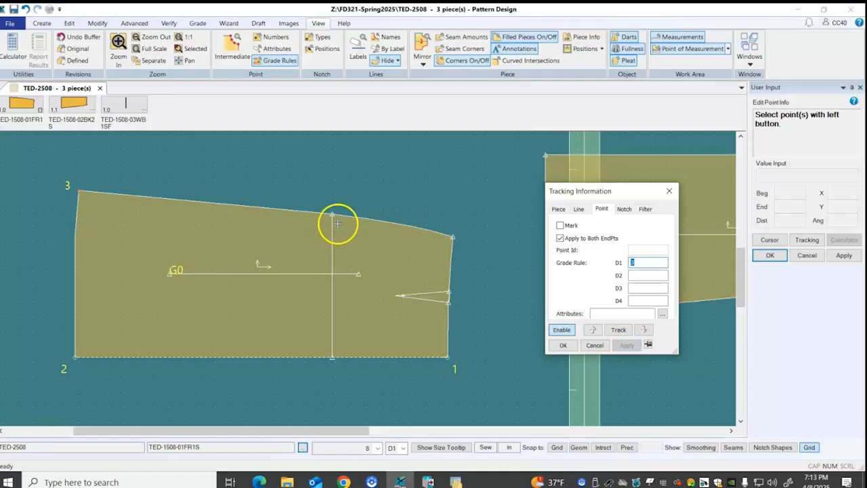
# - Assign D1 grade rule 4 to the side hip point, where the hip line meets the front piece's side seam
pyautogui.moveTo(326, 188); pyautogui.dragTo(333, 216)
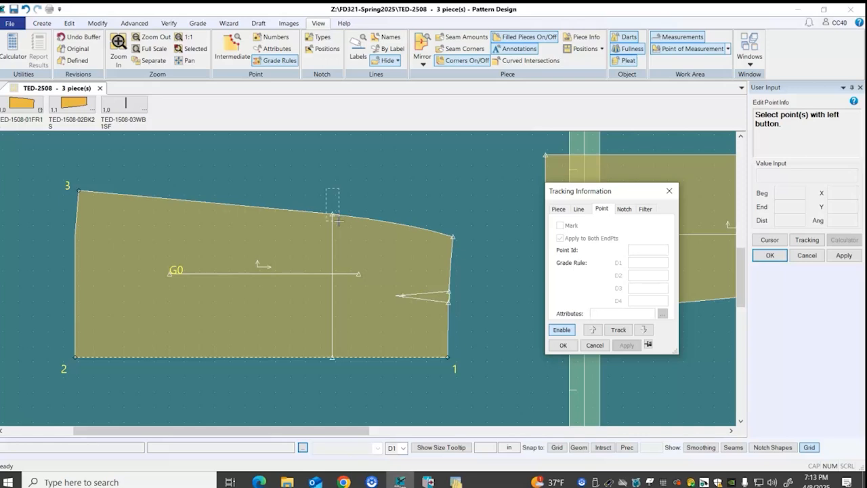
pyautogui.moveTo(338, 220); pyautogui.dragTo(338, 221)
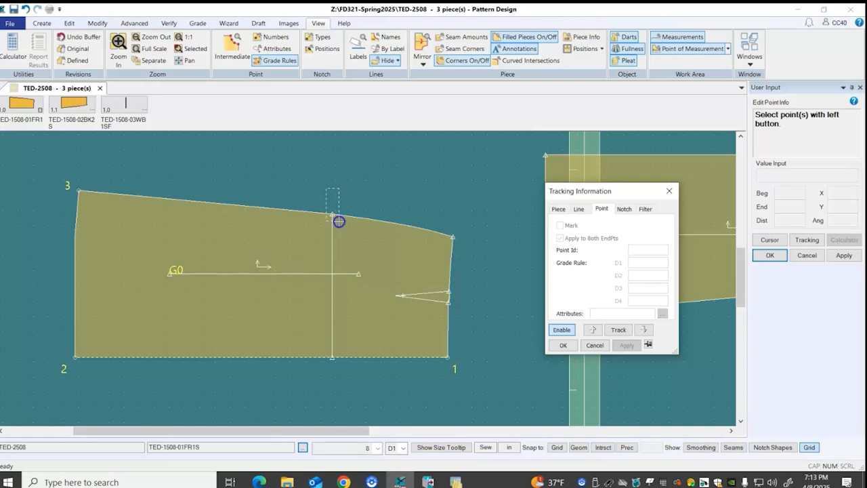
pyautogui.write('4')
pyautogui.click(626, 345)
# - Assign D1 grade rule 5 to the front piece's side waist corner
pyautogui.moveTo(449, 223); pyautogui.dragTo(468, 242)
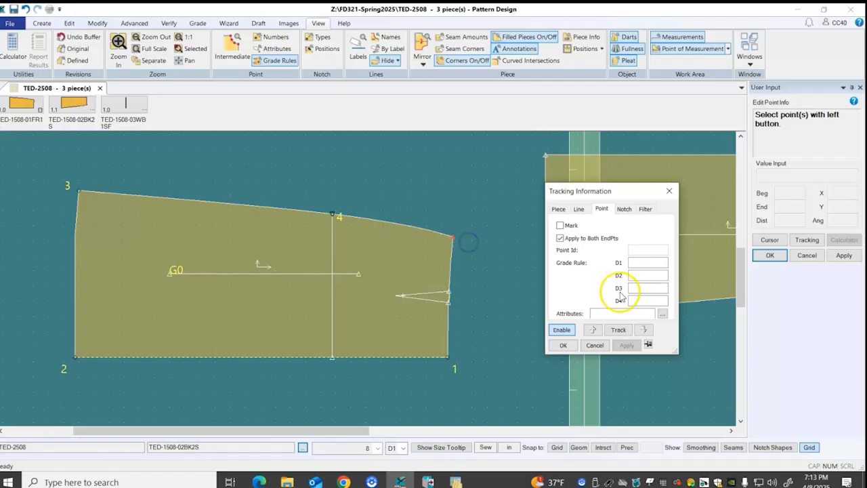
pyautogui.click(648, 264)
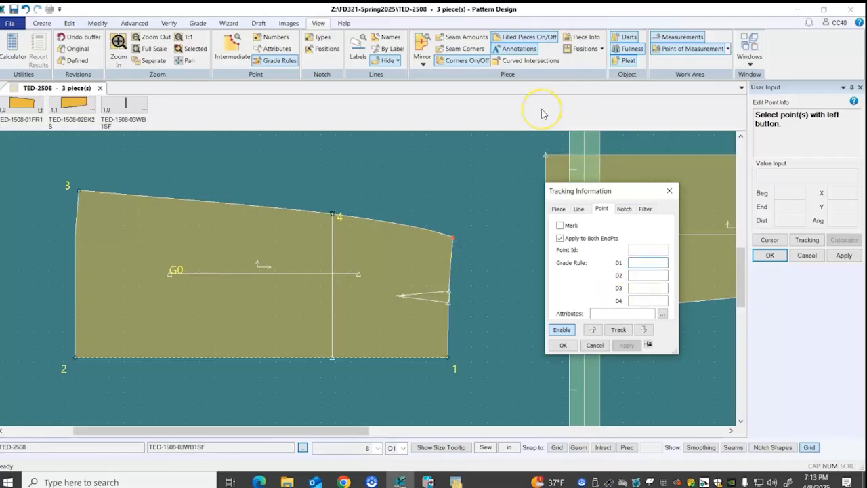
pyautogui.write('5')
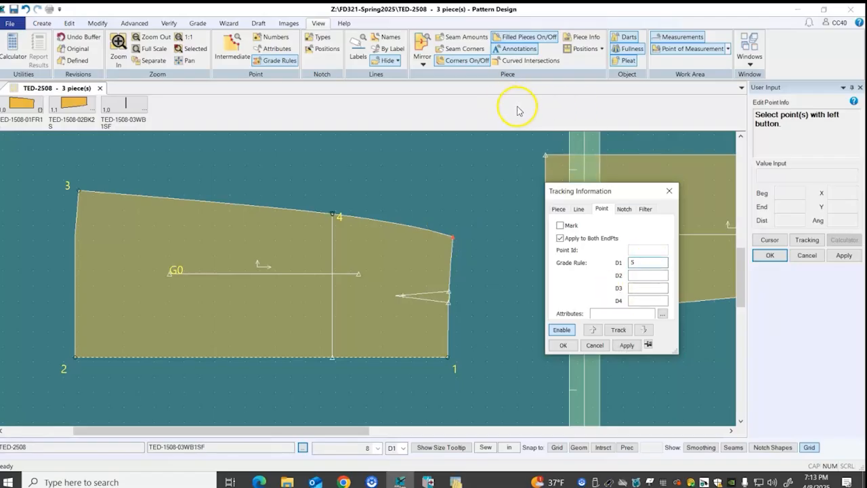
pyautogui.click(626, 346)
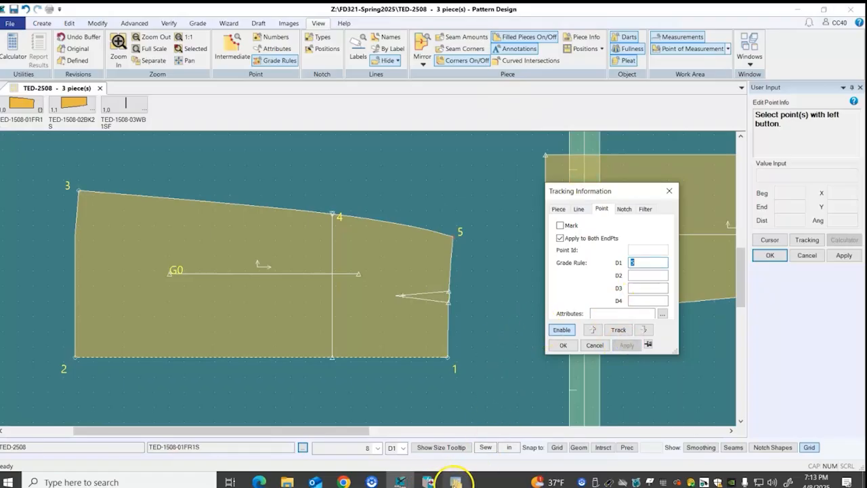
# - Assign D1 grade rule 6 to all points of the front piece's waist dart
pyautogui.click(455, 481)
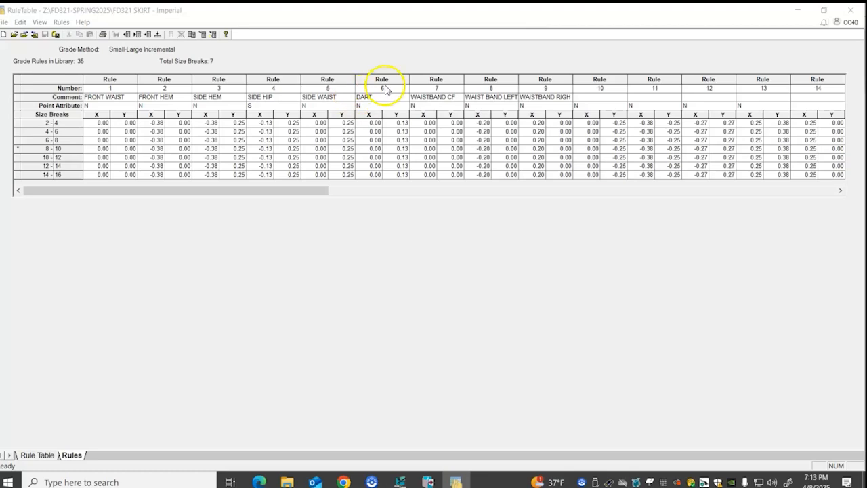
pyautogui.click(801, 12)
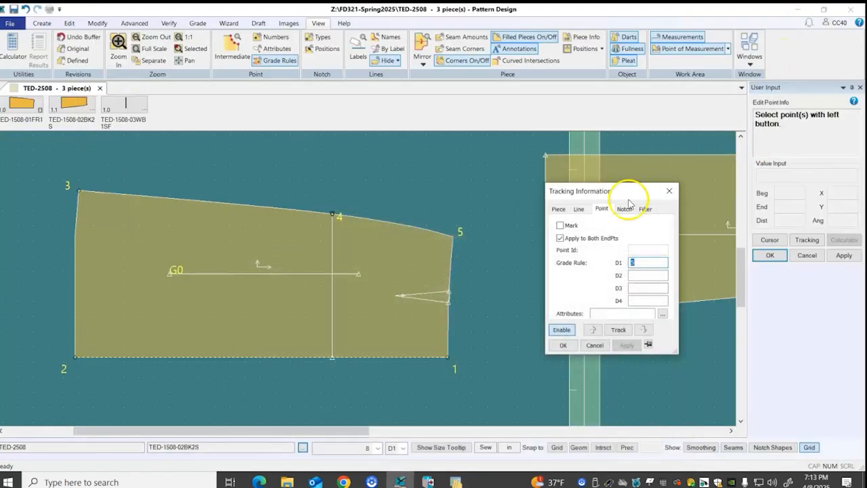
pyautogui.scroll(3, 471, 313)
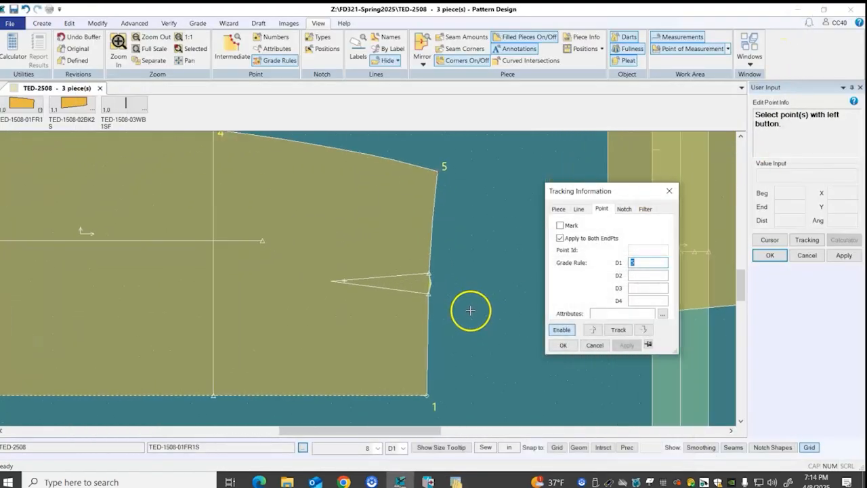
pyautogui.moveTo(463, 299); pyautogui.dragTo(327, 267)
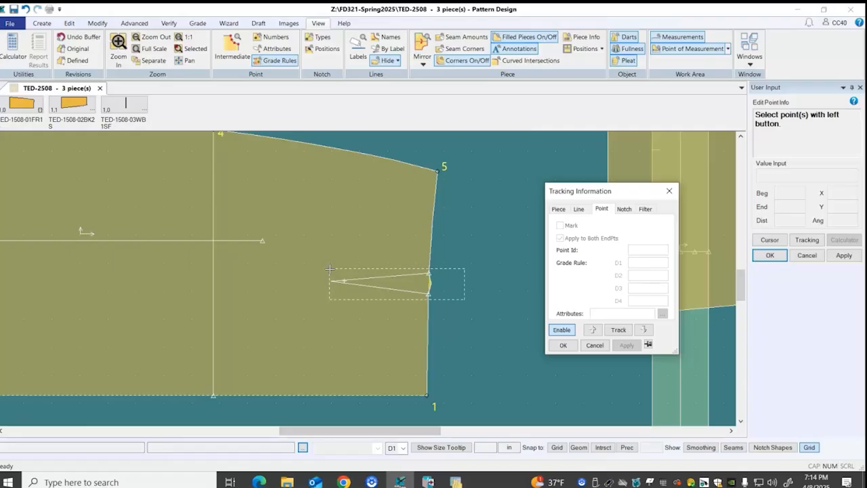
pyautogui.click(330, 270)
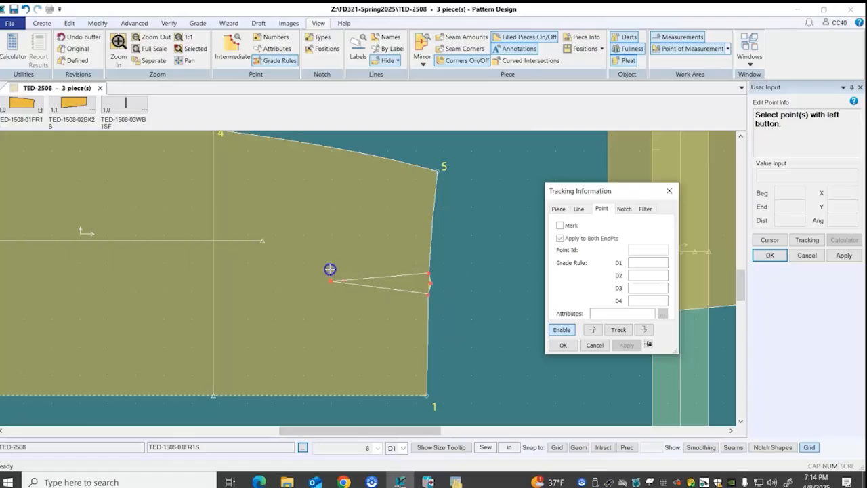
pyautogui.click(655, 264)
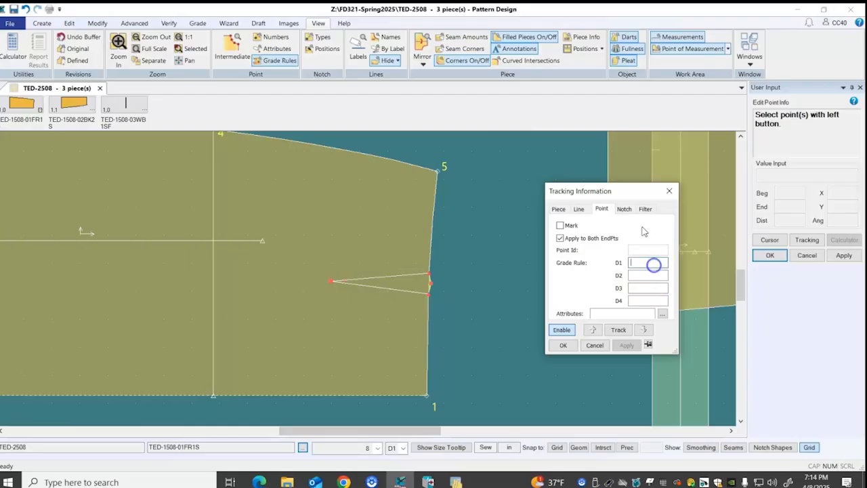
pyautogui.write('6')
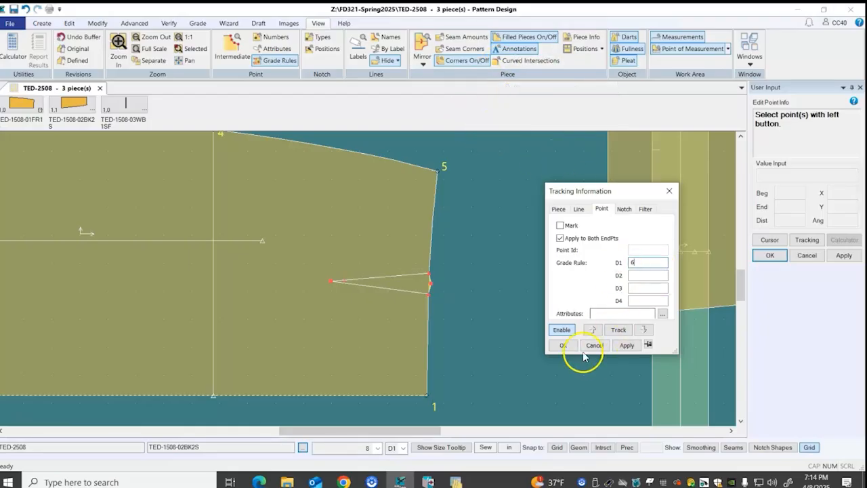
pyautogui.click(625, 345)
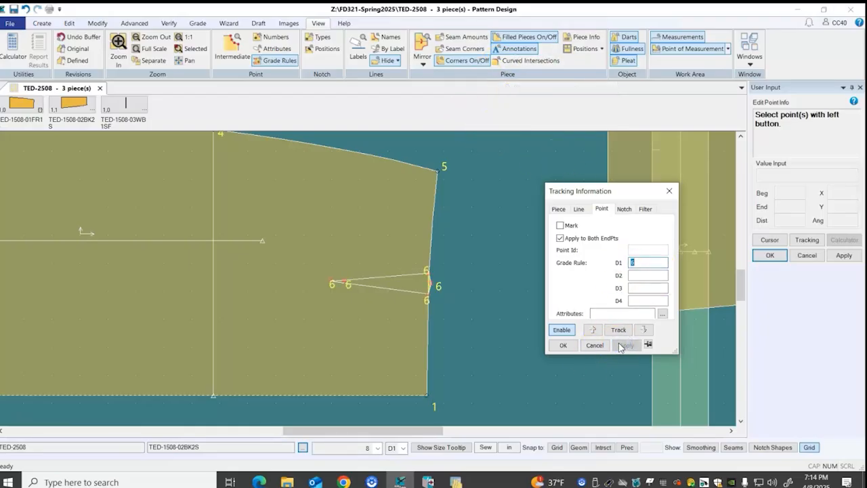
pyautogui.click(563, 344)
pyautogui.scroll(-3, 562, 336)
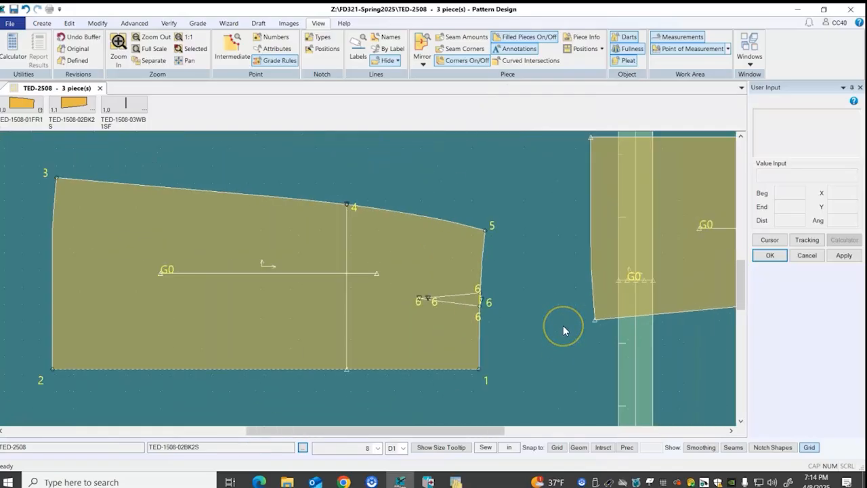
pyautogui.scroll(-2, 563, 325)
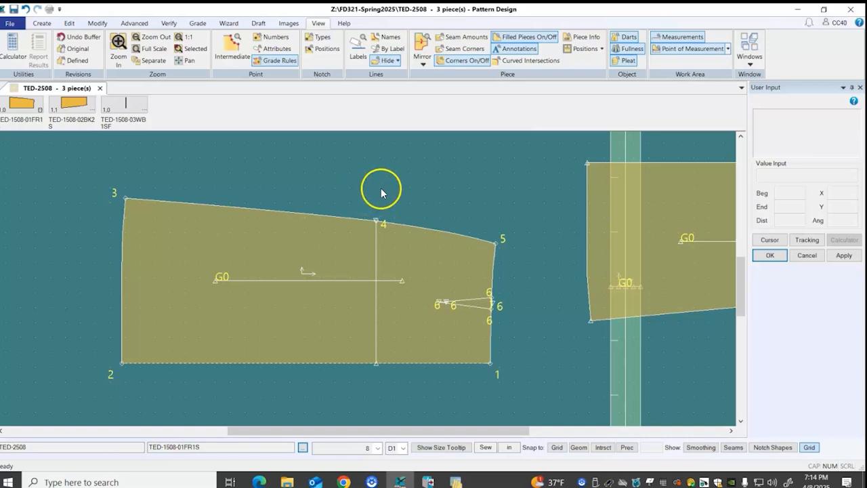
# - Display the graded nest of all sizes on the front piece
pyautogui.click(198, 24)
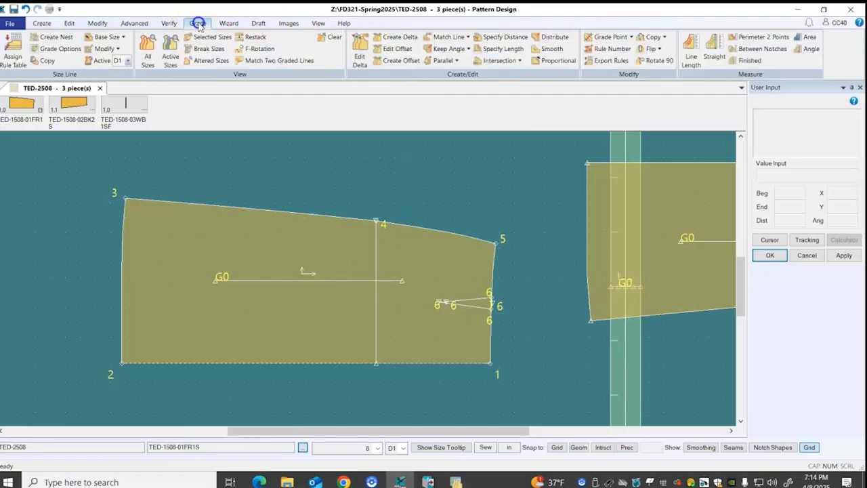
pyautogui.click(153, 59)
pyautogui.click(277, 257)
pyautogui.rightClick(290, 178)
pyautogui.click(293, 179)
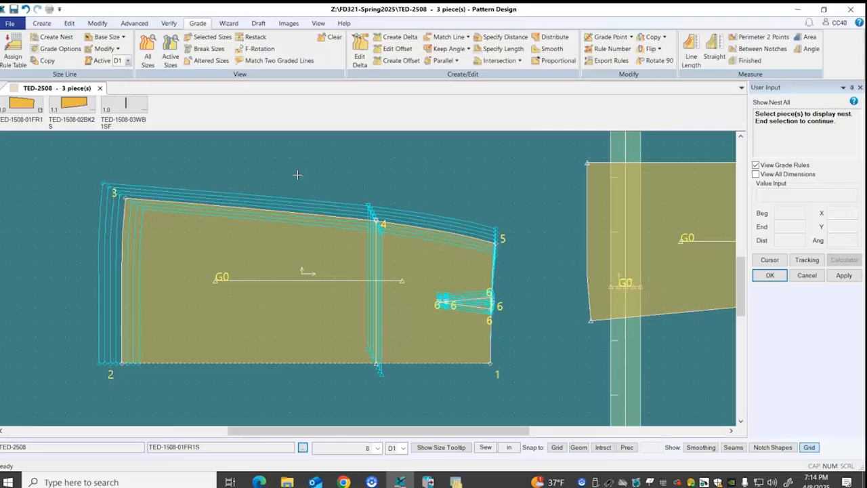
pyautogui.click(351, 162)
pyautogui.rightClick(351, 163)
pyautogui.click(352, 165)
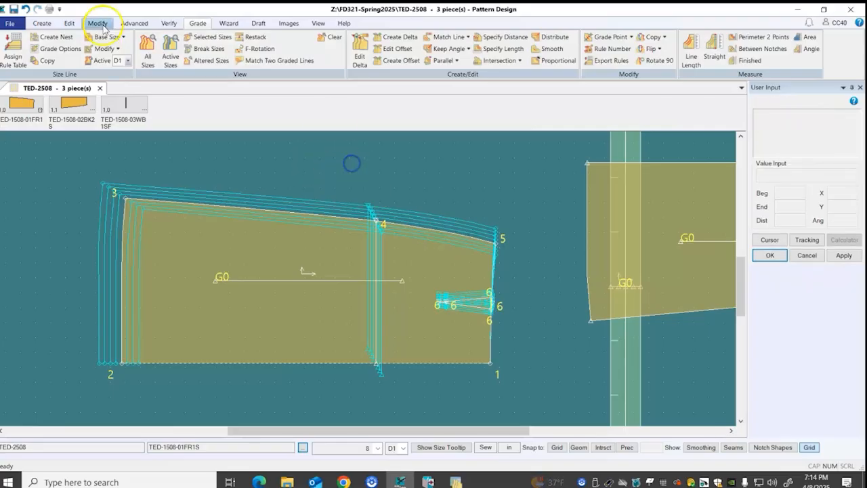
pyautogui.click(69, 24)
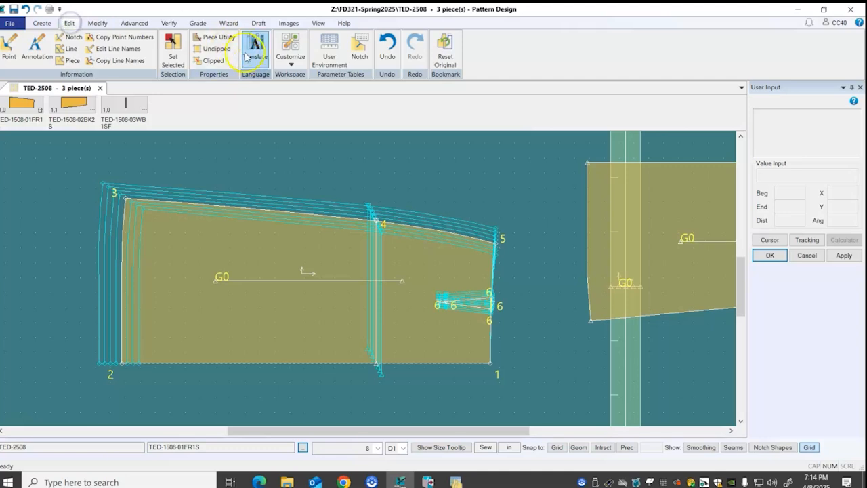
pyautogui.click(283, 65)
pyautogui.click(313, 74)
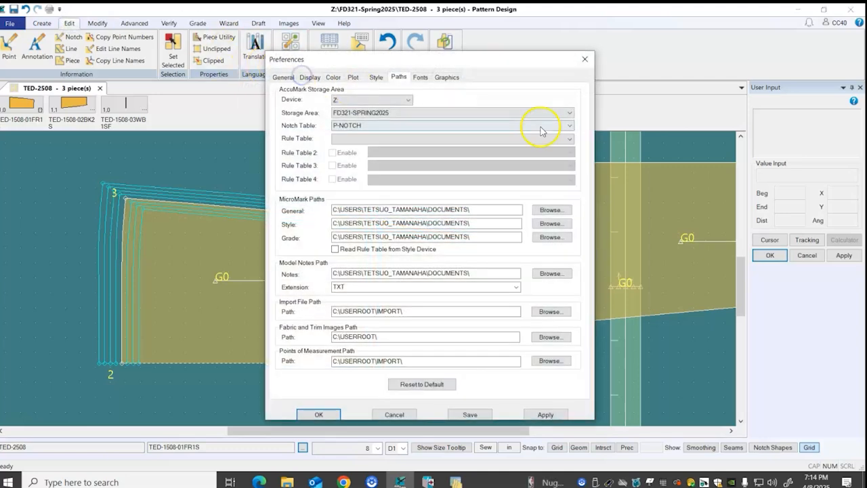
pyautogui.click(365, 129)
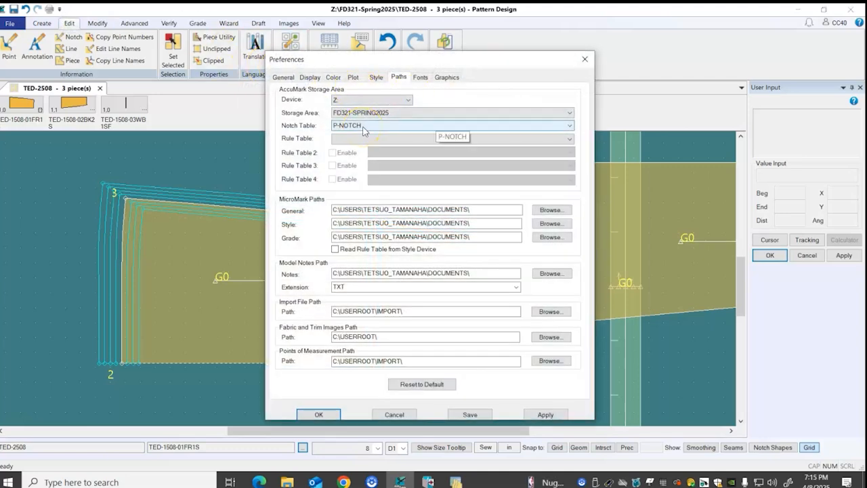
pyautogui.click(584, 60)
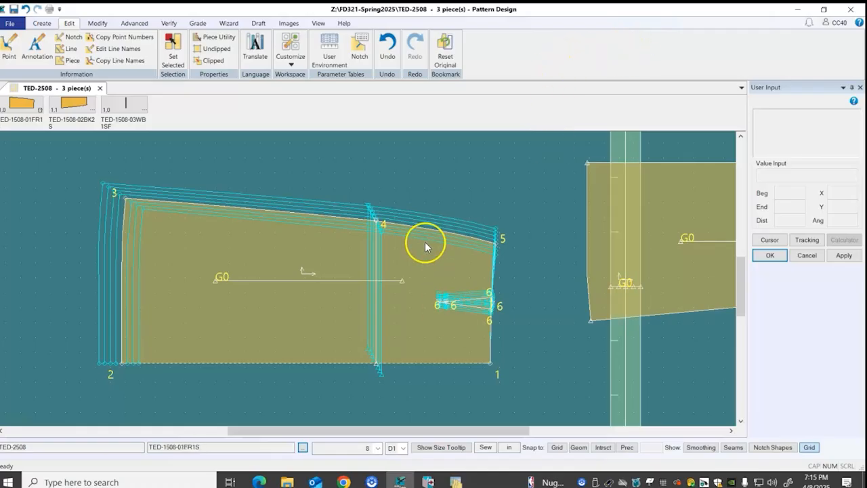
pyautogui.scroll(1, 443, 214)
pyautogui.scroll(-2, 443, 214)
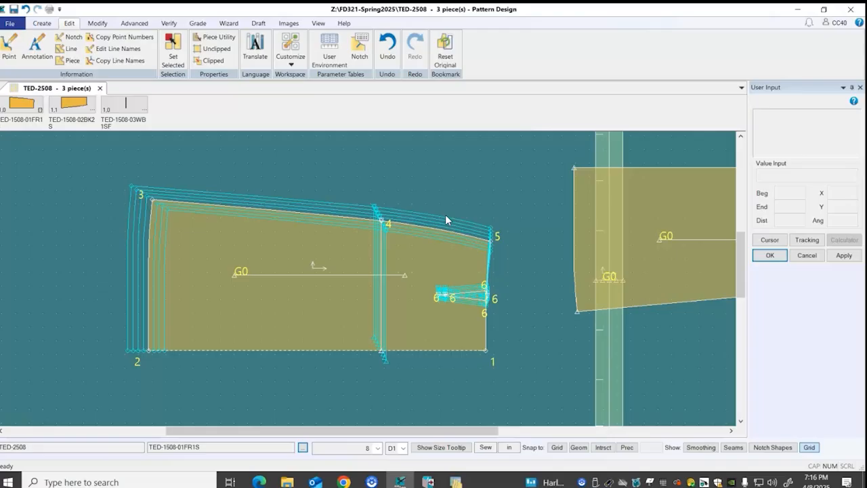
pyautogui.click(197, 23)
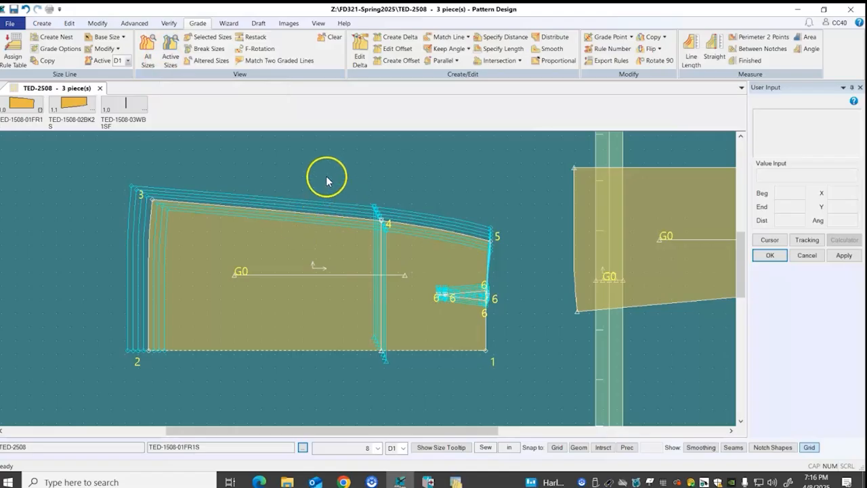
# - Turn on the Use Rainbow option for nest colors in the preferences and apply it
pyautogui.click(71, 23)
pyautogui.click(290, 59)
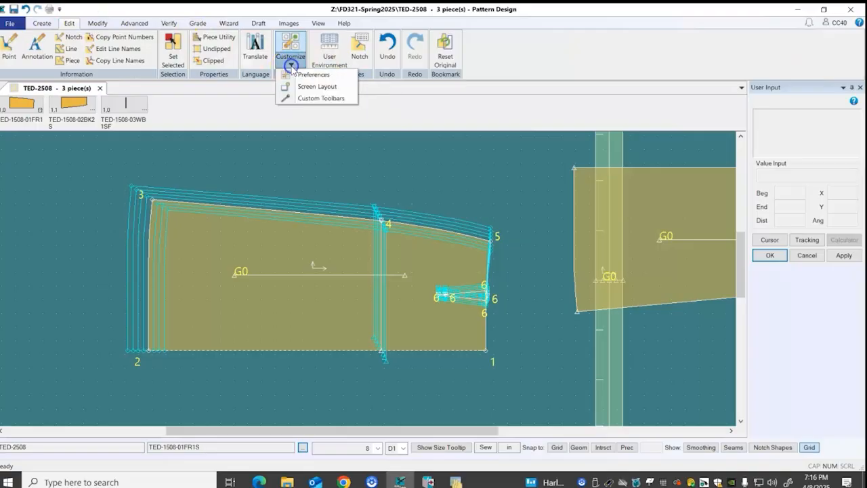
pyautogui.click(316, 75)
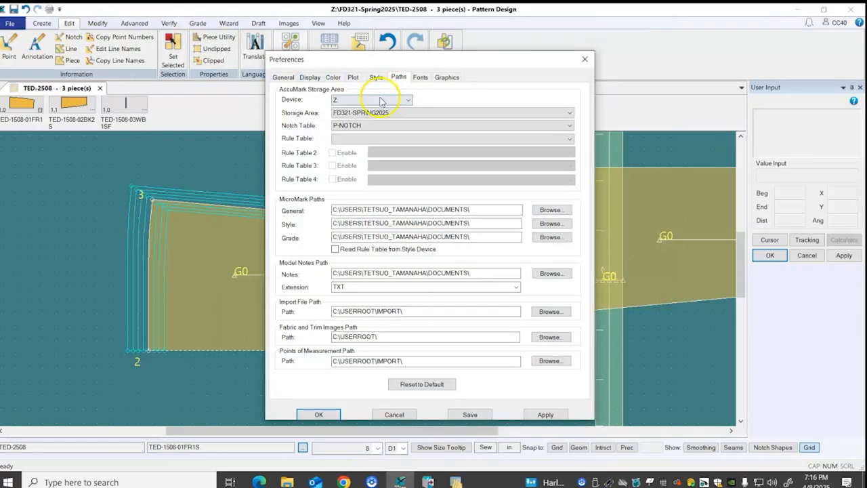
pyautogui.click(333, 78)
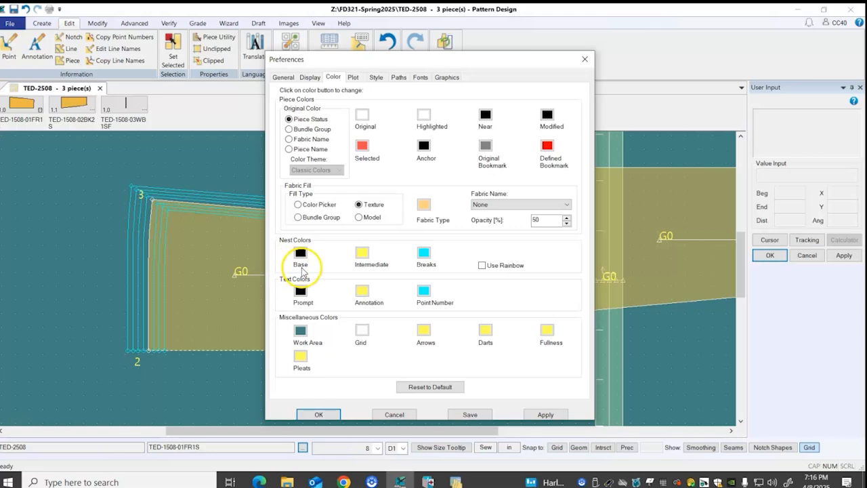
pyautogui.click(481, 266)
pyautogui.click(543, 414)
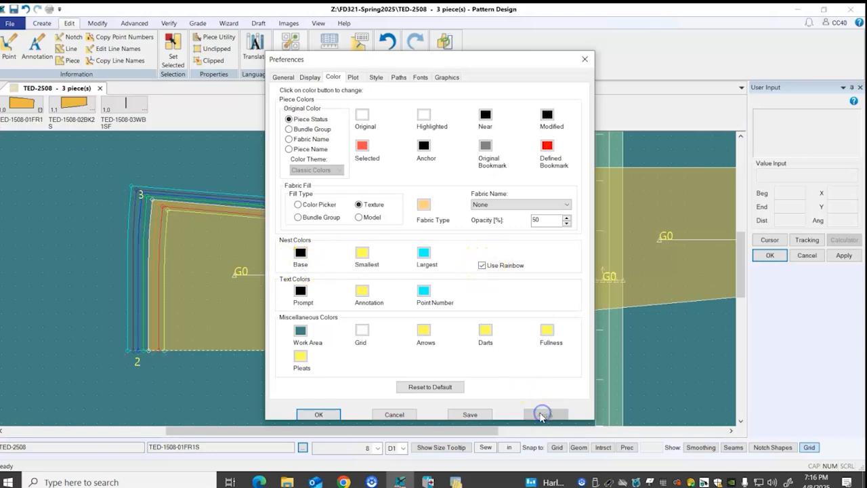
pyautogui.click(318, 414)
pyautogui.scroll(5, 464, 236)
pyautogui.scroll(-5, 515, 271)
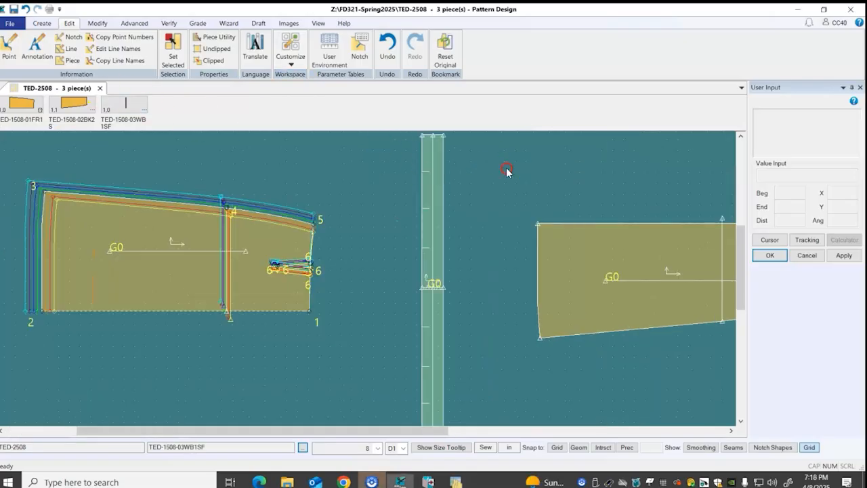
pyautogui.rightClick(507, 170)
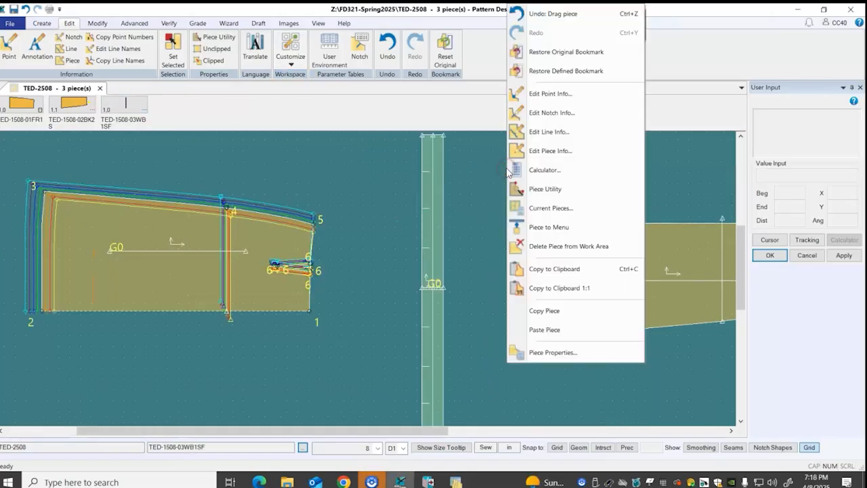
pyautogui.click(549, 93)
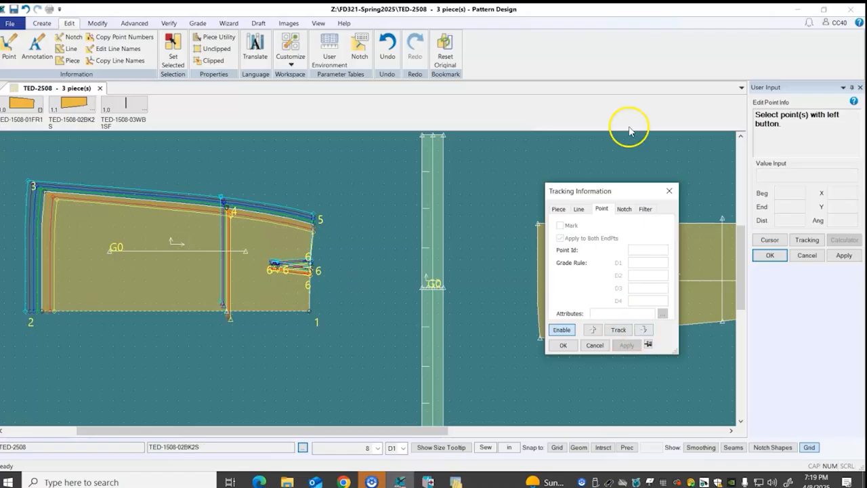
pyautogui.click(669, 192)
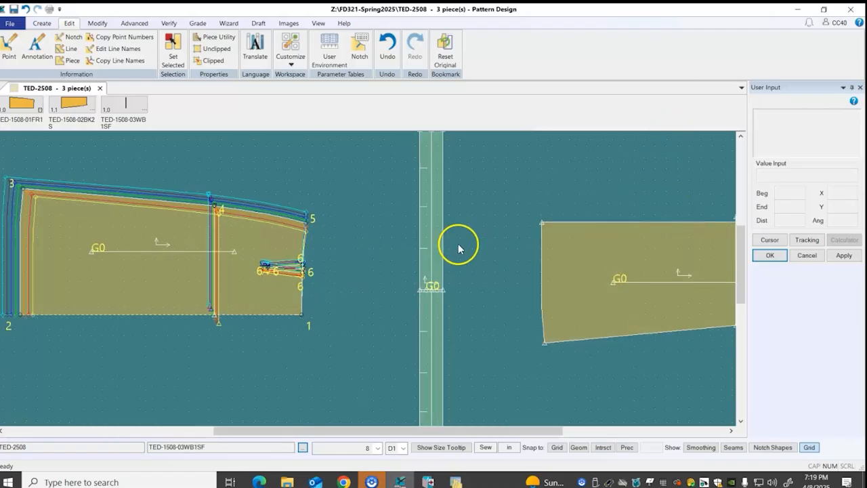
pyautogui.scroll(-1, 459, 248)
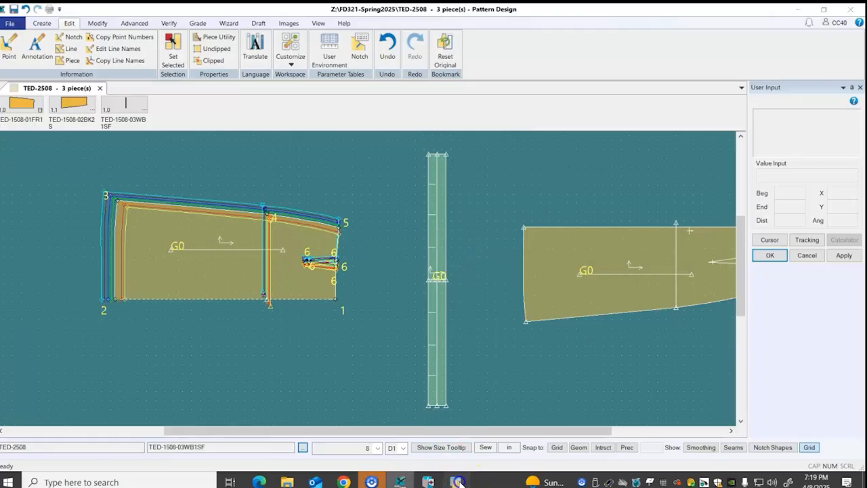
# - Review waistband grade rules 7, 8 and 9 in the FD321 SKIRT rule table and return to Pattern Design
pyautogui.click(459, 481)
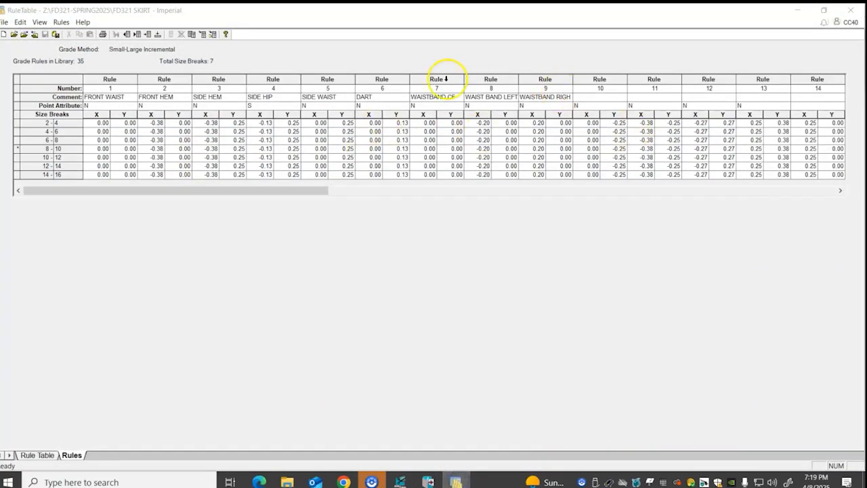
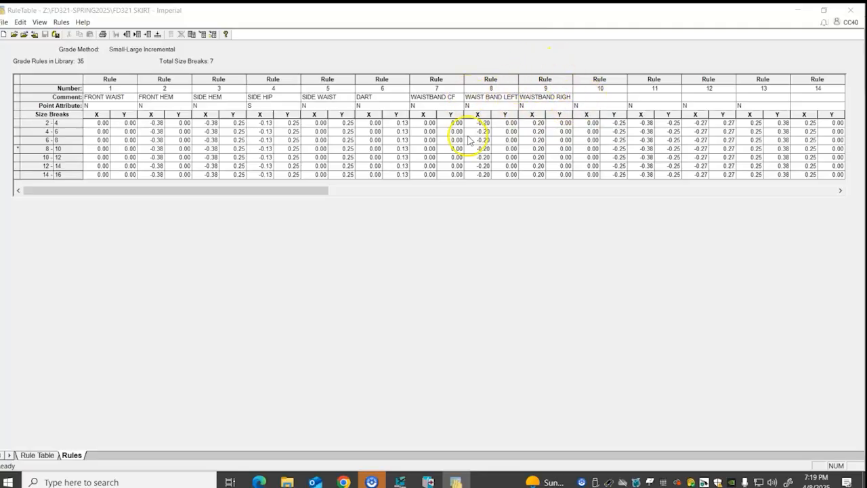
pyautogui.click(400, 481)
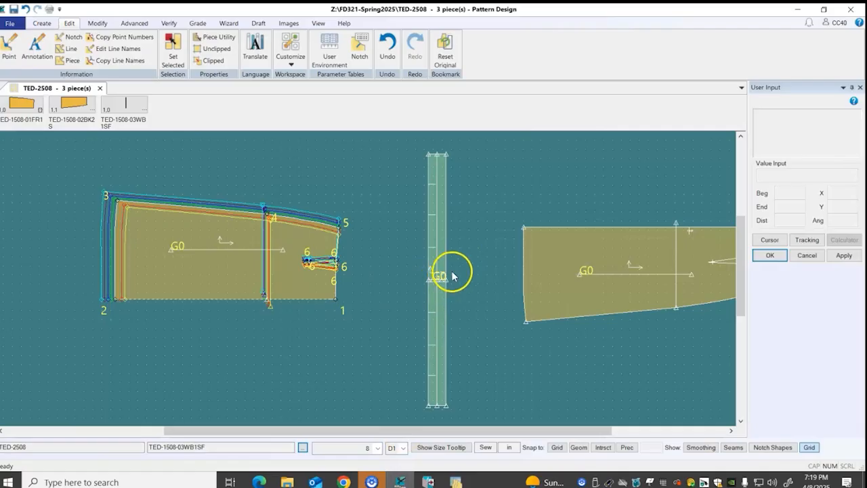
pyautogui.click(456, 481)
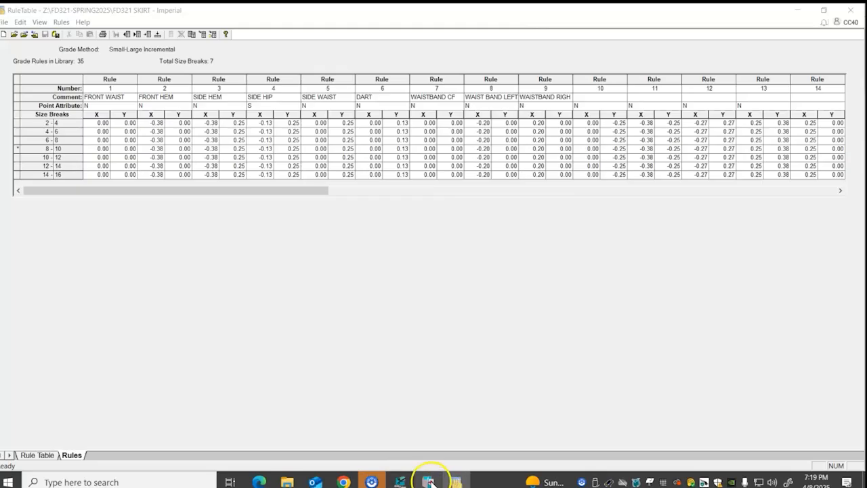
pyautogui.click(399, 481)
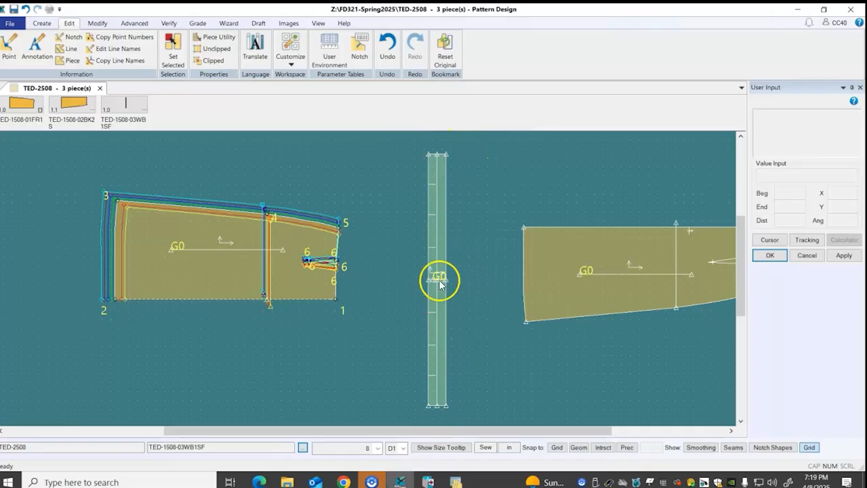
# - Assign D1 grade rule 7 to the points across the middle of the waistband
pyautogui.scroll(2, 438, 277)
pyautogui.rightClick(532, 208)
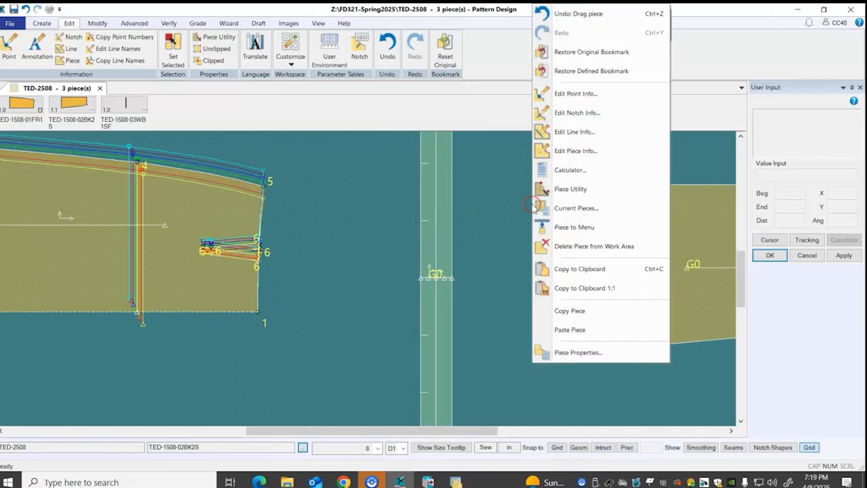
pyautogui.click(561, 95)
pyautogui.scroll(2, 501, 274)
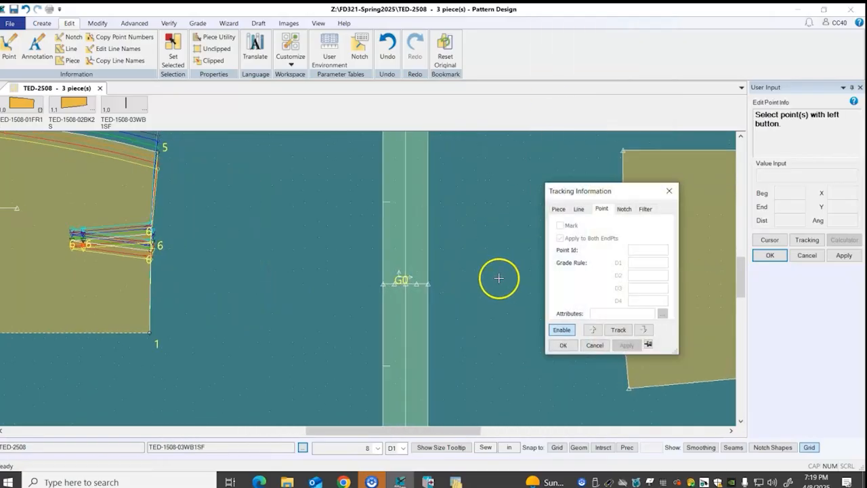
pyautogui.moveTo(339, 272); pyautogui.dragTo(441, 294)
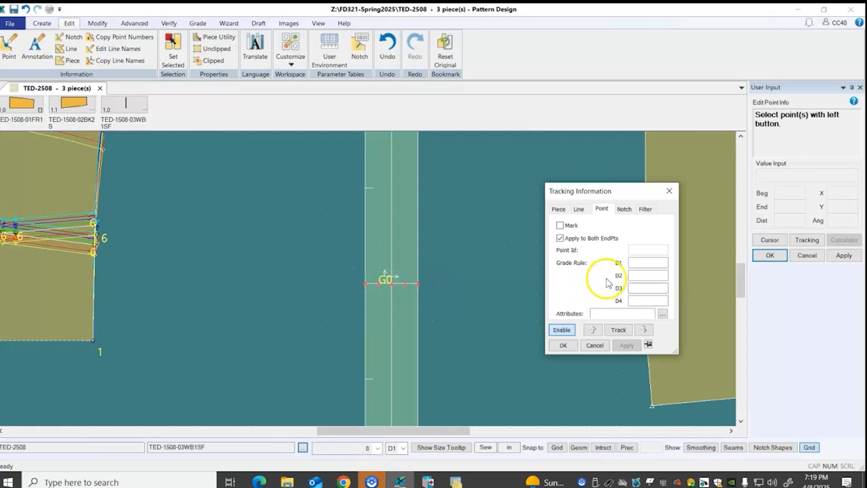
pyautogui.click(641, 262)
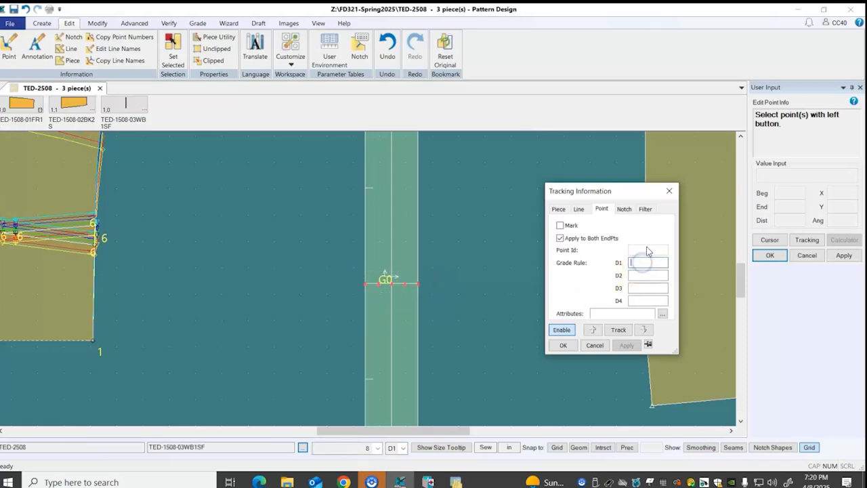
pyautogui.write('7')
pyautogui.click(626, 345)
# - Assign D1 grade rule 8 to the points along the waistband's upper end
pyautogui.scroll(-5, 421, 288)
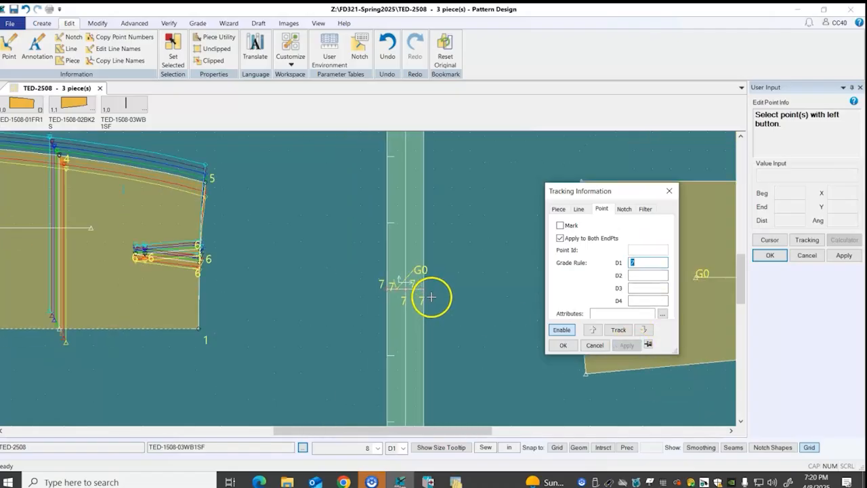
pyautogui.moveTo(391, 147); pyautogui.dragTo(450, 170)
pyautogui.click(644, 262)
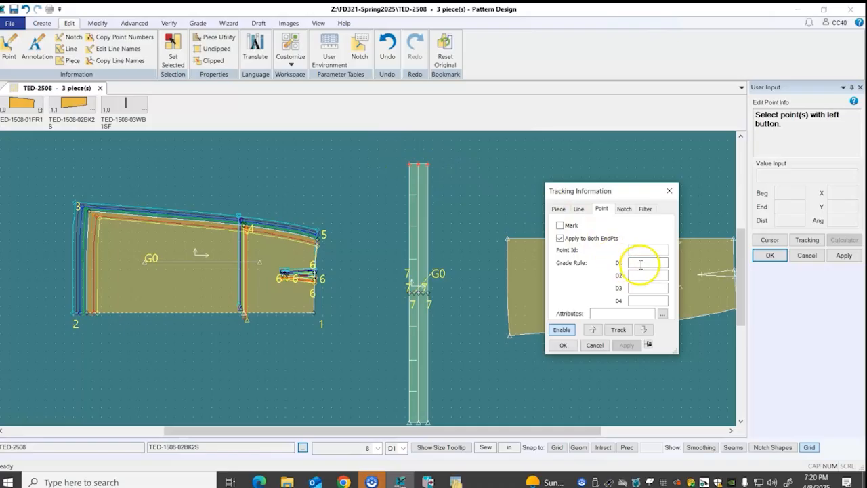
pyautogui.write('8')
pyautogui.click(626, 345)
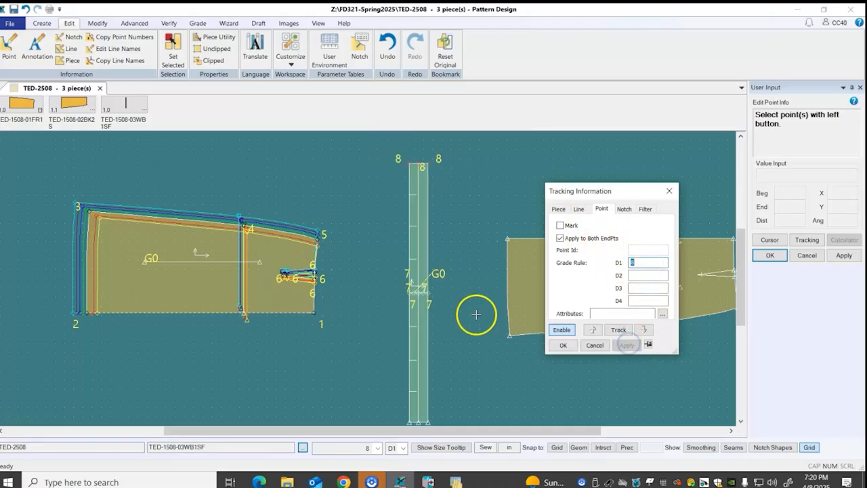
# - Assign D1 grade rule 9 to the points along the waistband's lower end and finish the point editing
pyautogui.scroll(1, 476, 314)
pyautogui.scroll(-3, 482, 304)
pyautogui.scroll(3, 469, 375)
pyautogui.moveTo(468, 392); pyautogui.dragTo(393, 371)
pyautogui.click(651, 264)
pyautogui.click(624, 344)
pyautogui.click(563, 344)
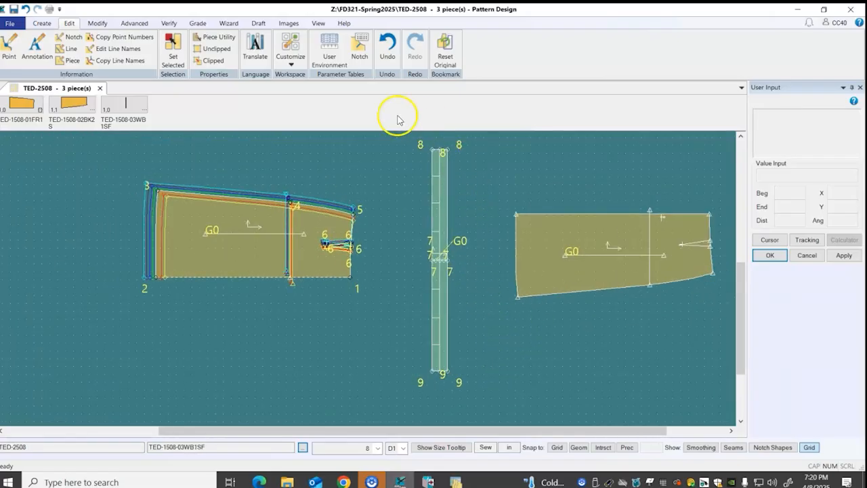
# - Display the graded nest of all sizes on the waistband
pyautogui.click(197, 24)
pyautogui.click(149, 51)
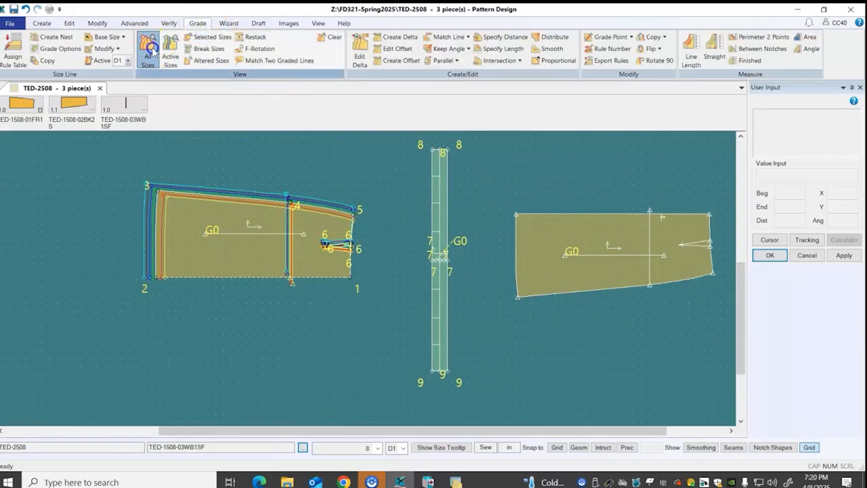
pyautogui.click(447, 218)
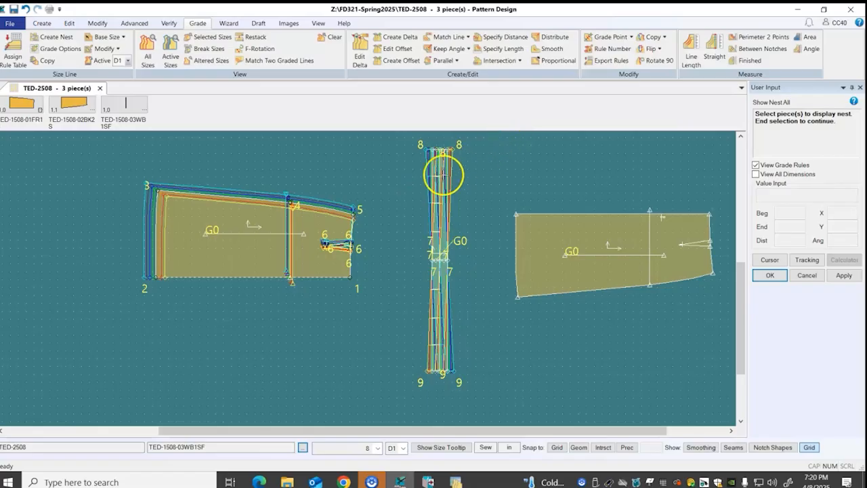
pyautogui.rightClick(389, 184)
pyautogui.click(393, 189)
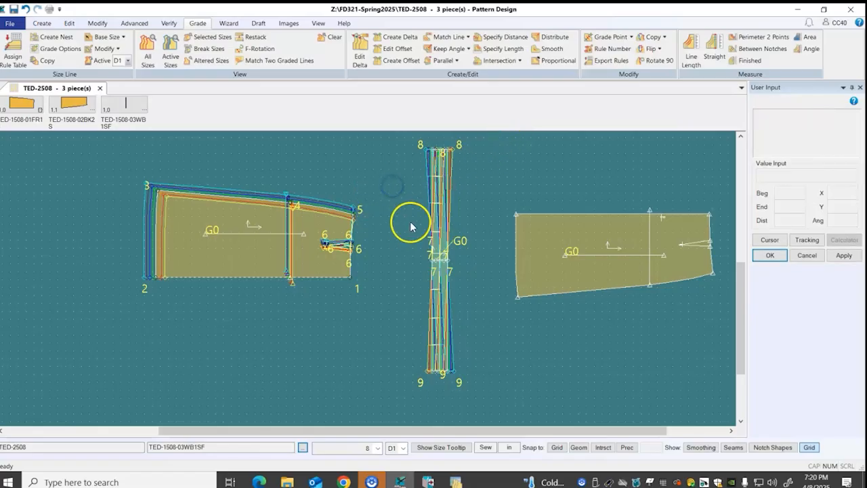
# - Examine how the nested sizes spread at the waistband's upper end compared with its center
pyautogui.scroll(2, 446, 186)
pyautogui.scroll(-2, 443, 194)
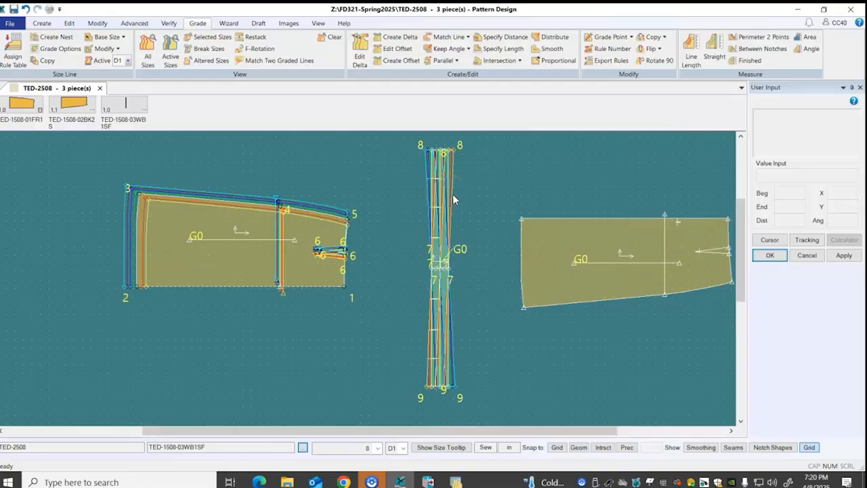
pyautogui.click(434, 146)
pyautogui.scroll(1, 436, 145)
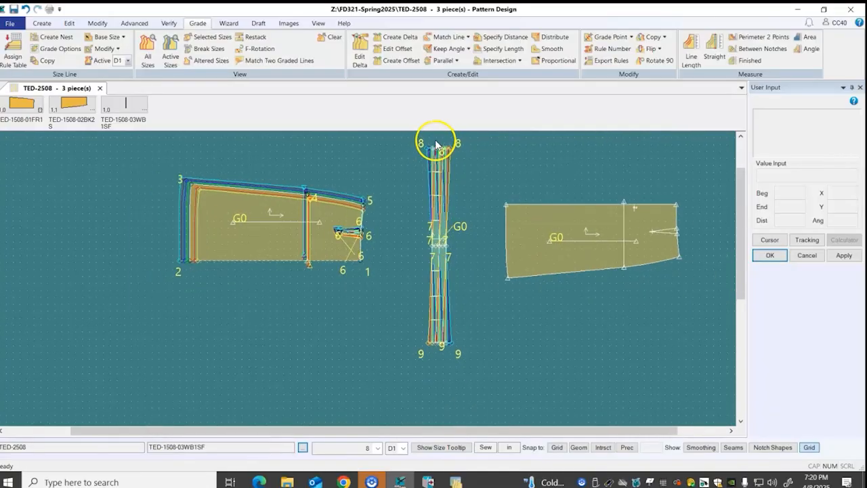
pyautogui.scroll(4, 436, 145)
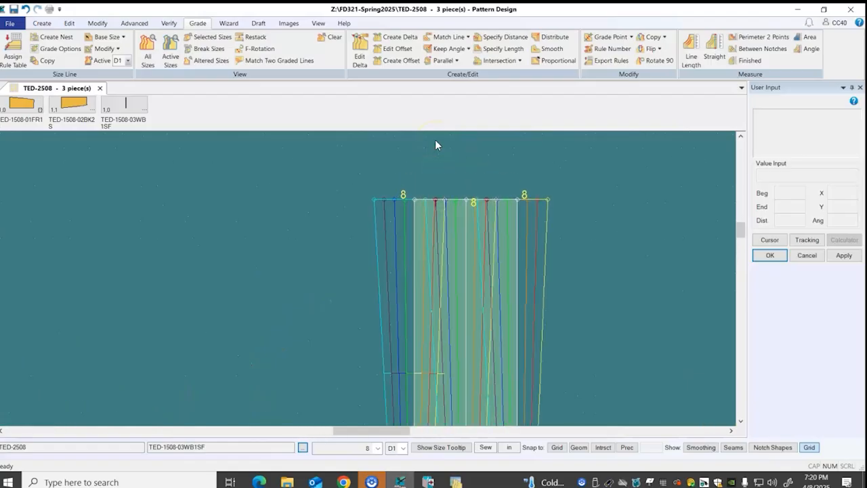
pyautogui.scroll(-5, 435, 144)
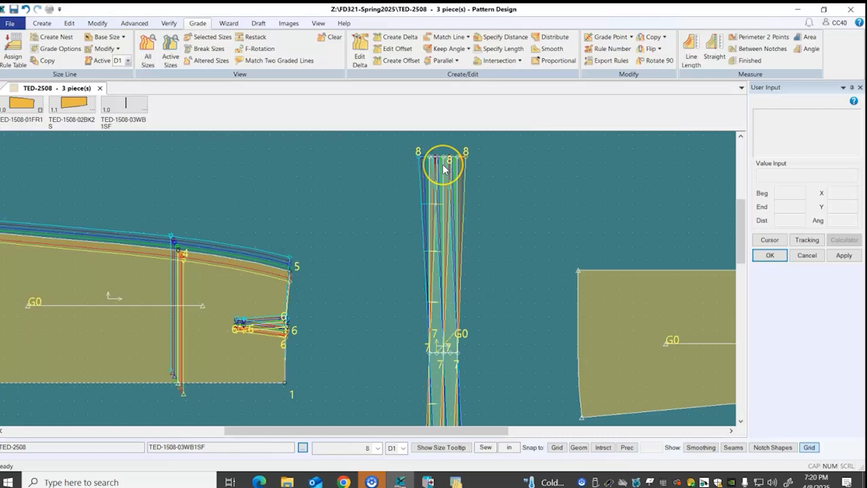
pyautogui.scroll(3, 432, 161)
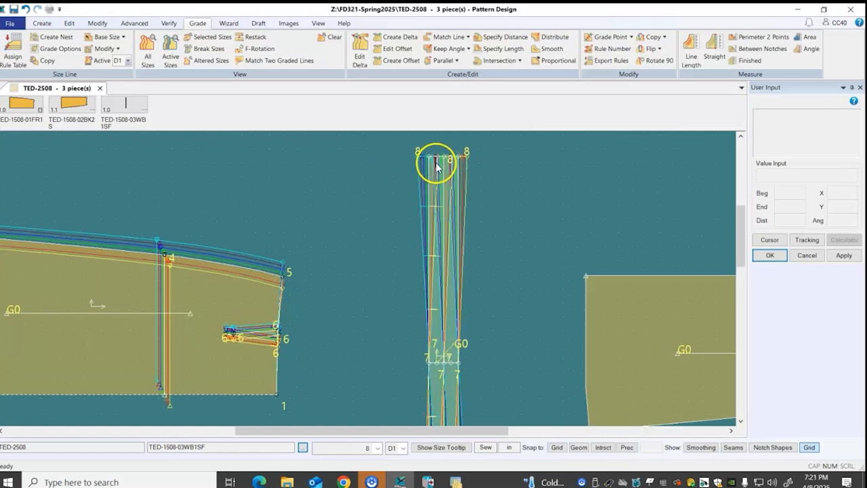
pyautogui.scroll(3, 434, 160)
pyautogui.scroll(-2, 433, 160)
pyautogui.scroll(-3, 429, 167)
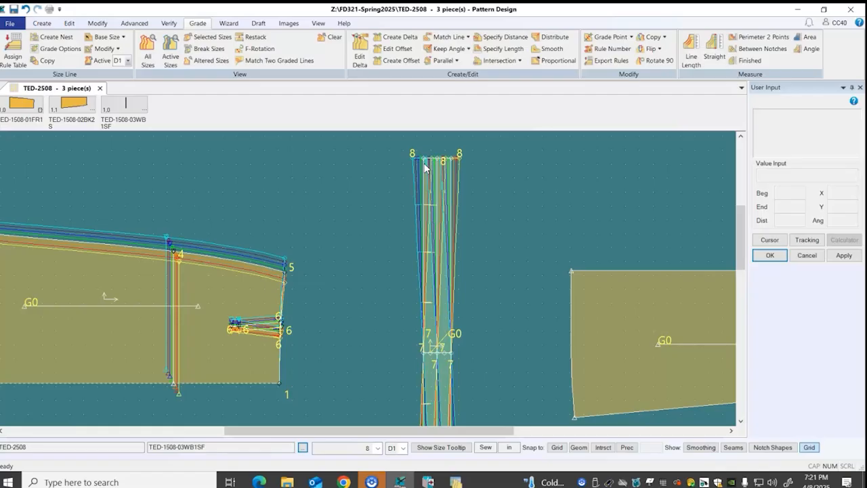
pyautogui.scroll(-3, 409, 181)
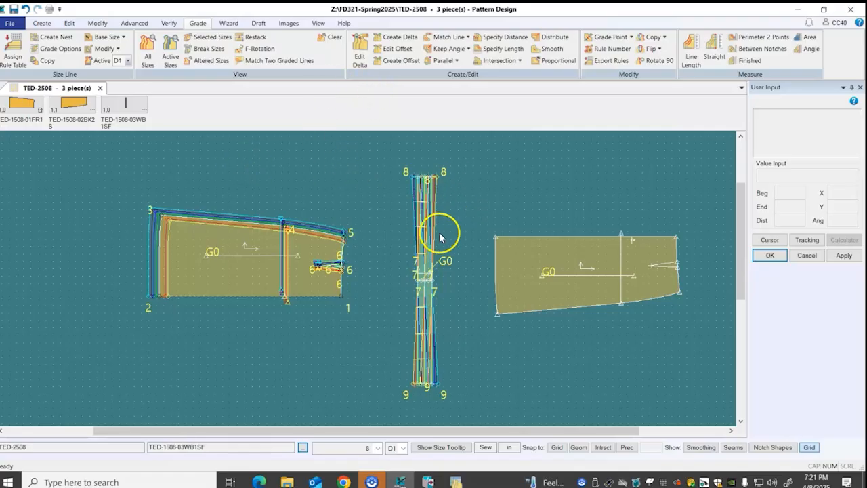
# - Clear the displayed nests and rearrange the pieces so the waistband stands clear of the front and back
pyautogui.press('Escape')
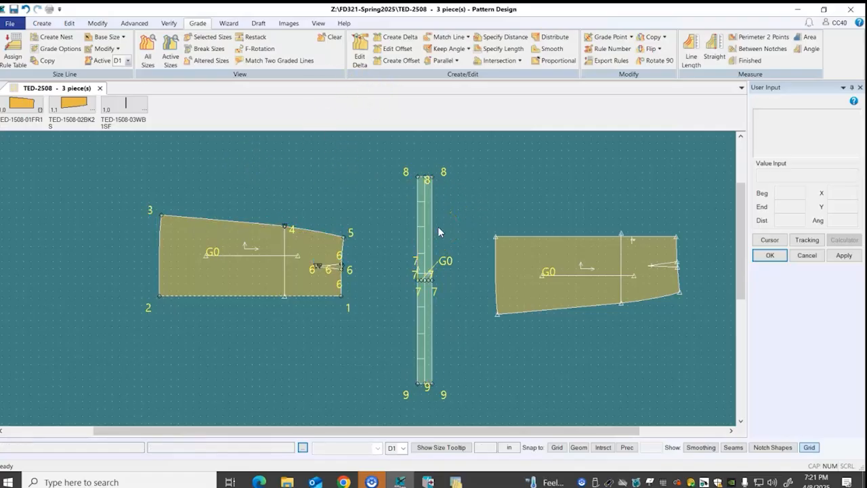
pyautogui.click(426, 232)
pyautogui.click(420, 191)
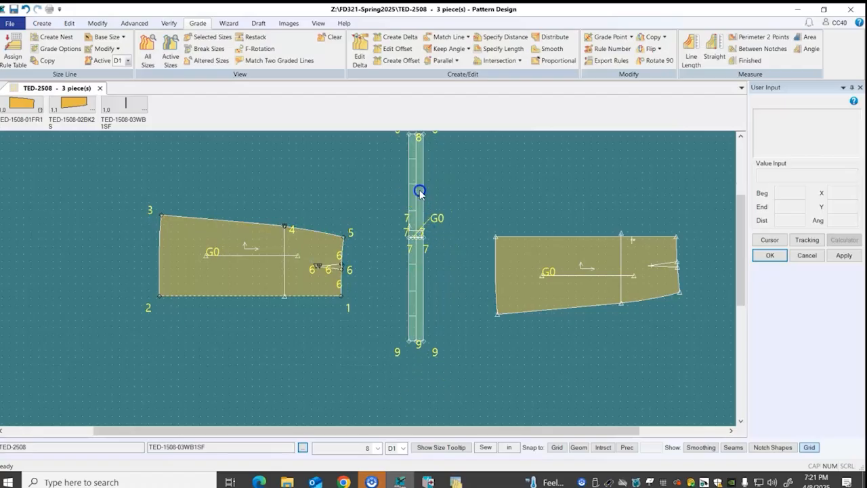
pyautogui.scroll(-3, 432, 302)
pyautogui.click(247, 275)
pyautogui.click(609, 348)
pyautogui.click(420, 244)
pyautogui.click(308, 233)
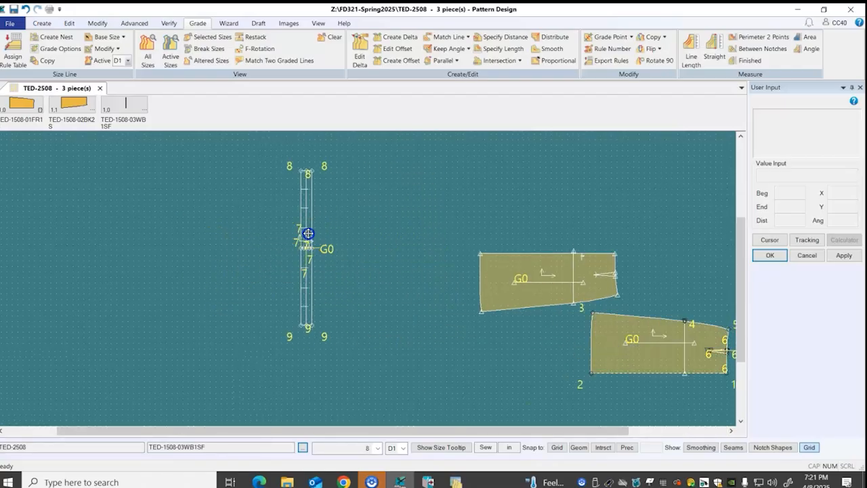
# - Set the D1 grade rule of all waistband points to -1
pyautogui.rightClick(384, 173)
pyautogui.click(428, 93)
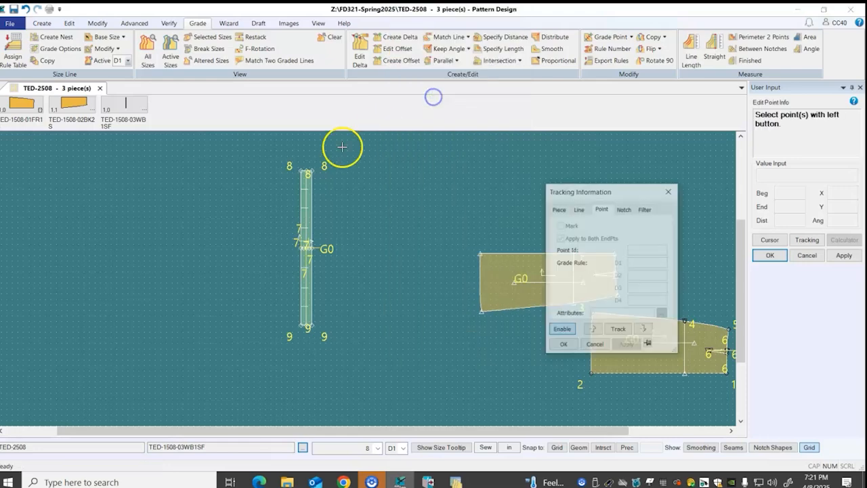
pyautogui.moveTo(260, 144); pyautogui.dragTo(360, 363)
pyautogui.click(638, 264)
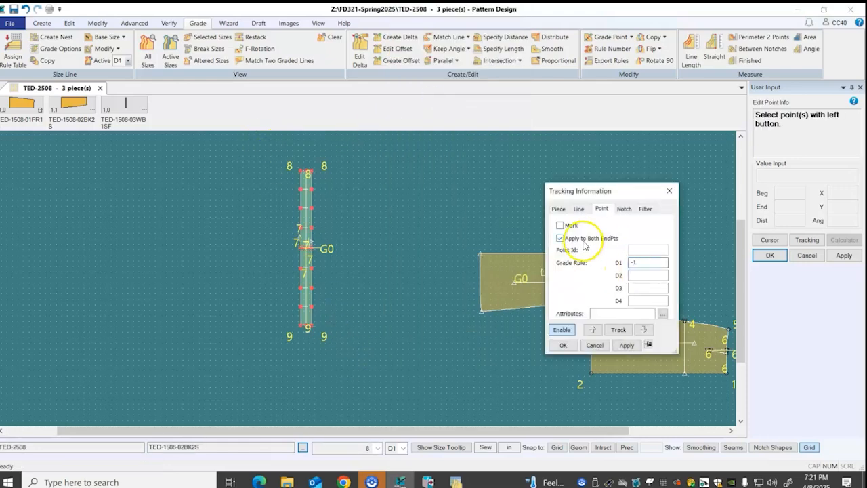
pyautogui.click(629, 344)
pyautogui.click(566, 345)
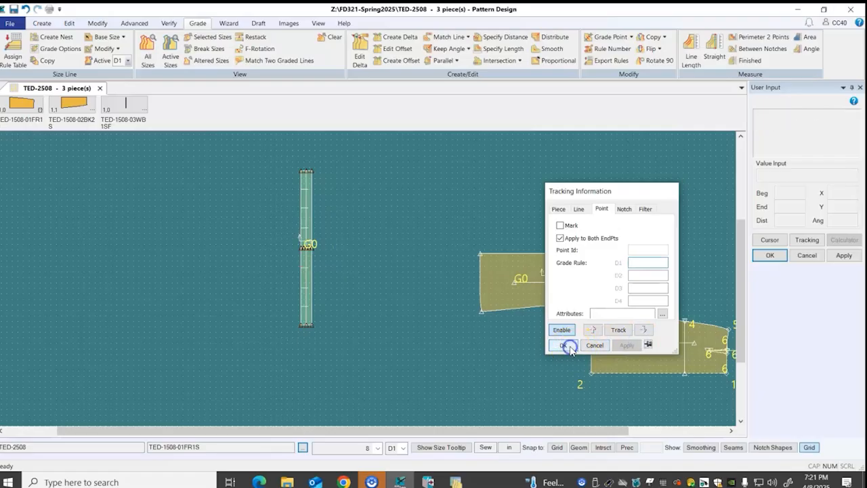
# - Rotate the waistband 90 degrees clockwise with Perform Alignment turned off
pyautogui.click(98, 24)
pyautogui.click(483, 49)
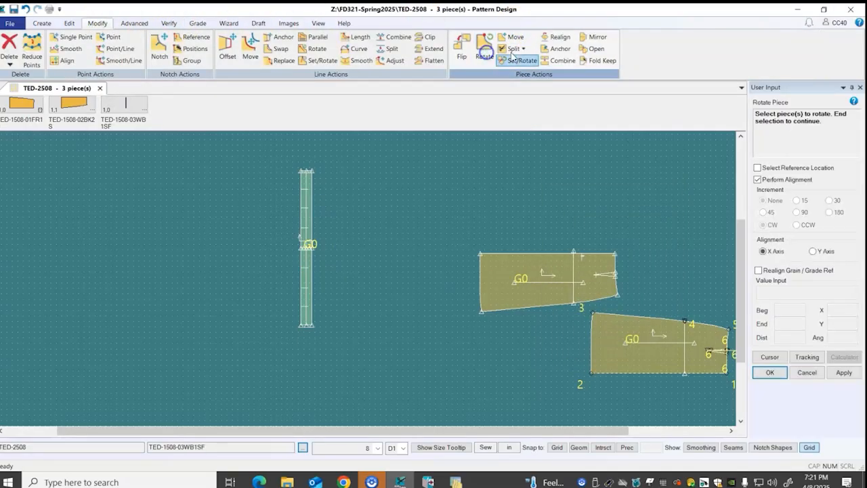
pyautogui.click(757, 178)
pyautogui.click(796, 212)
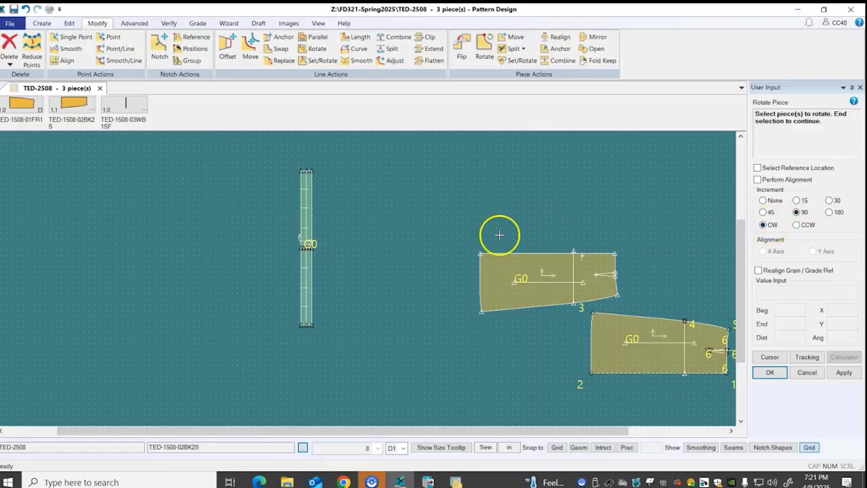
pyautogui.click(308, 213)
pyautogui.rightClick(354, 204)
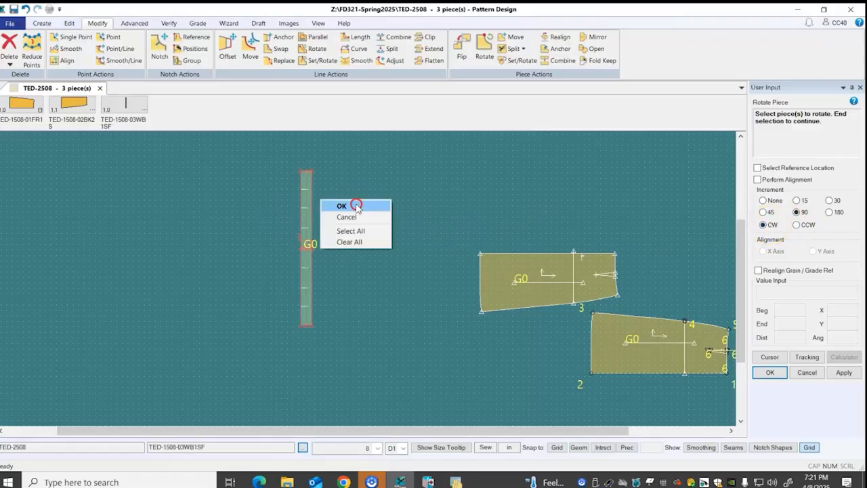
pyautogui.click(354, 204)
pyautogui.rightClick(354, 203)
pyautogui.click(356, 203)
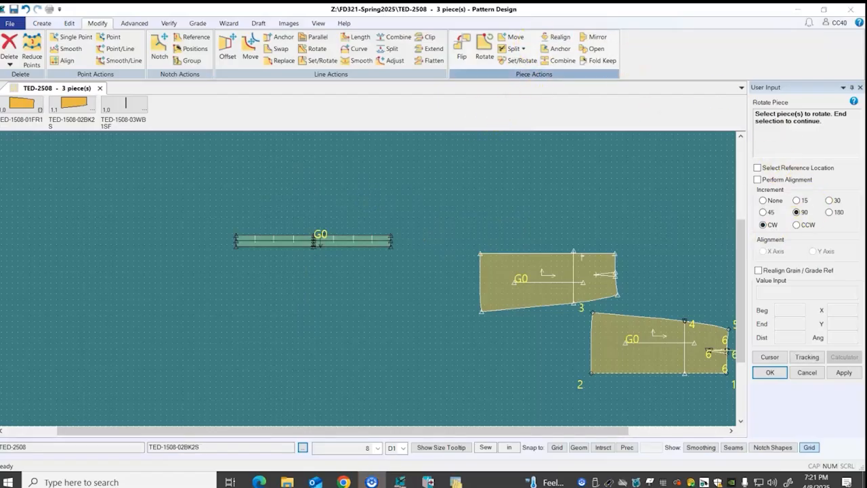
# - Realign the waistband's grain/grade reference so it runs horizontally along the length of the piece
pyautogui.click(559, 37)
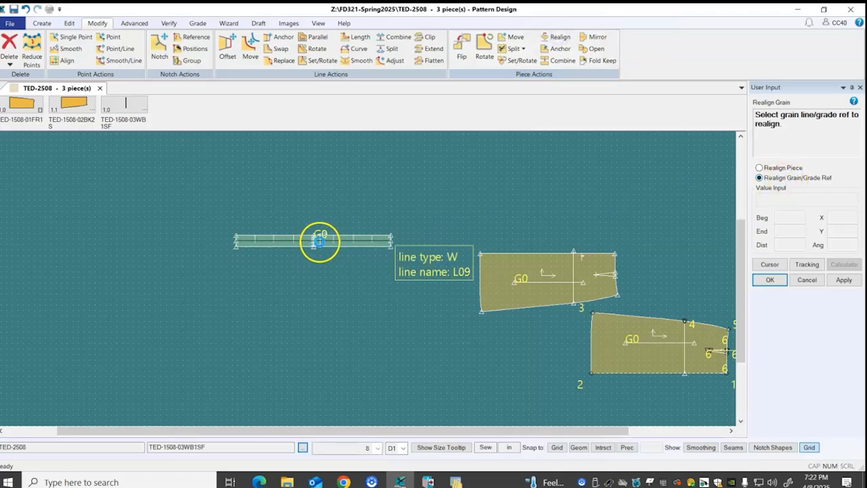
pyautogui.click(319, 240)
pyautogui.click(470, 267)
pyautogui.scroll(2, 289, 249)
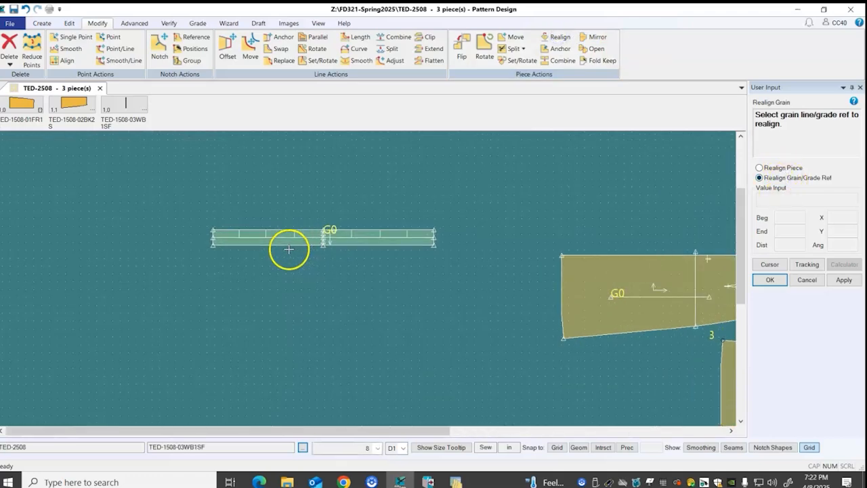
pyautogui.scroll(5, 288, 249)
pyautogui.click(322, 252)
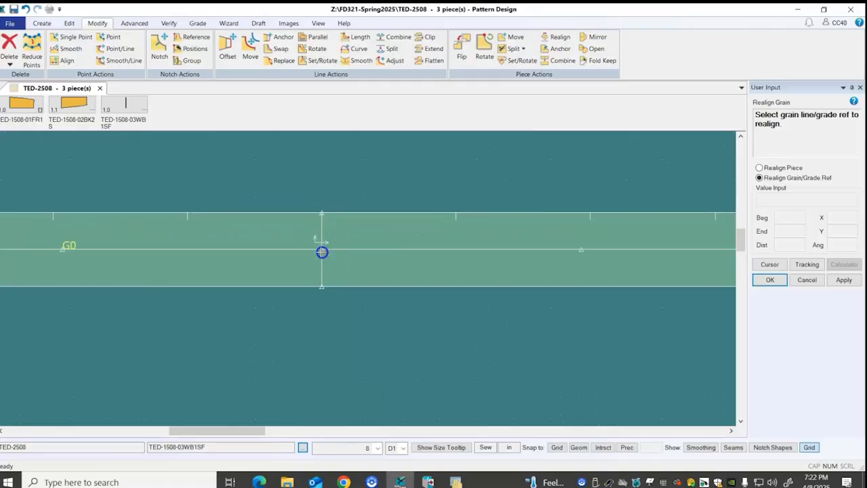
pyautogui.scroll(-5, 365, 230)
pyautogui.scroll(1, 377, 235)
pyautogui.scroll(-3, 497, 242)
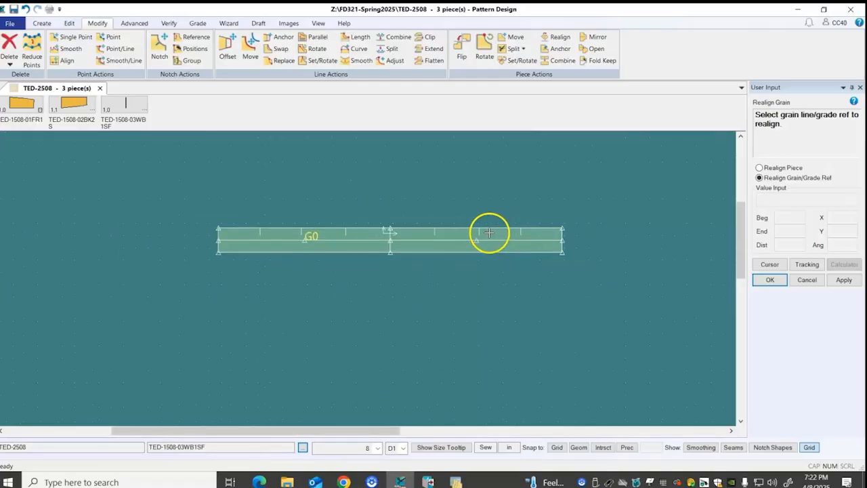
pyautogui.scroll(-2, 420, 233)
pyautogui.scroll(-3, 420, 233)
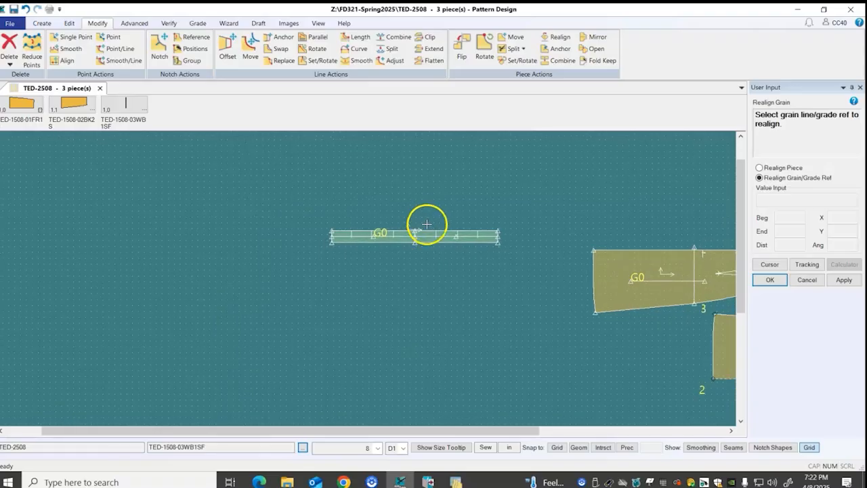
pyautogui.rightClick(436, 203)
pyautogui.click(437, 204)
# - Assign D1 grade rule 7 to the three center points of the waistband
pyautogui.scroll(1, 437, 211)
pyautogui.scroll(3, 415, 241)
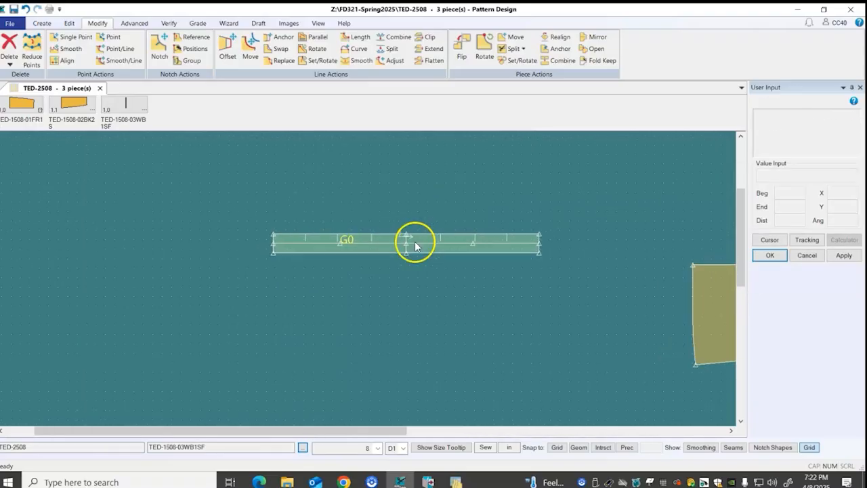
pyautogui.rightClick(610, 186)
pyautogui.click(664, 94)
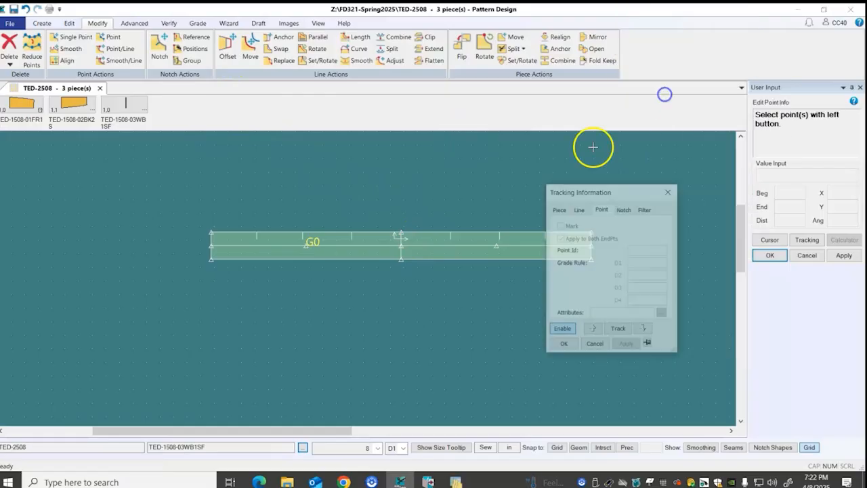
pyautogui.moveTo(398, 213); pyautogui.dragTo(417, 280)
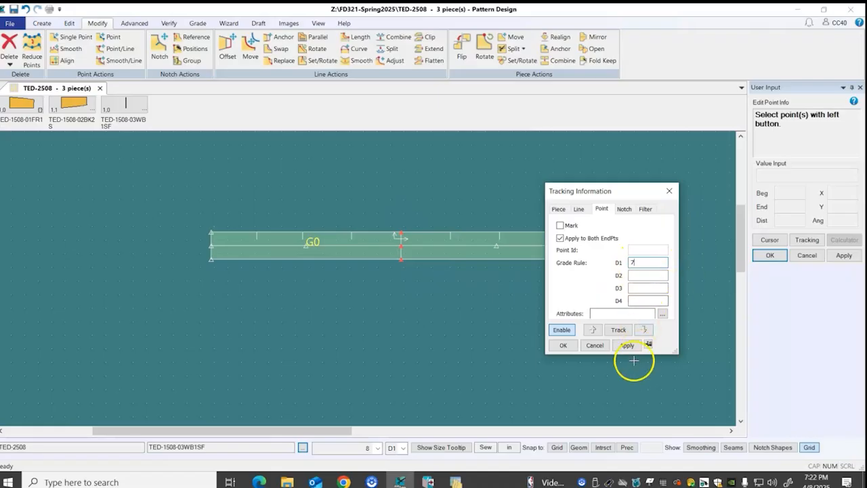
pyautogui.click(627, 344)
# - Assign D1 grade rule 8 to the three points at the waistband's left end
pyautogui.moveTo(180, 208); pyautogui.dragTo(224, 276)
pyautogui.click(645, 263)
pyautogui.write('8')
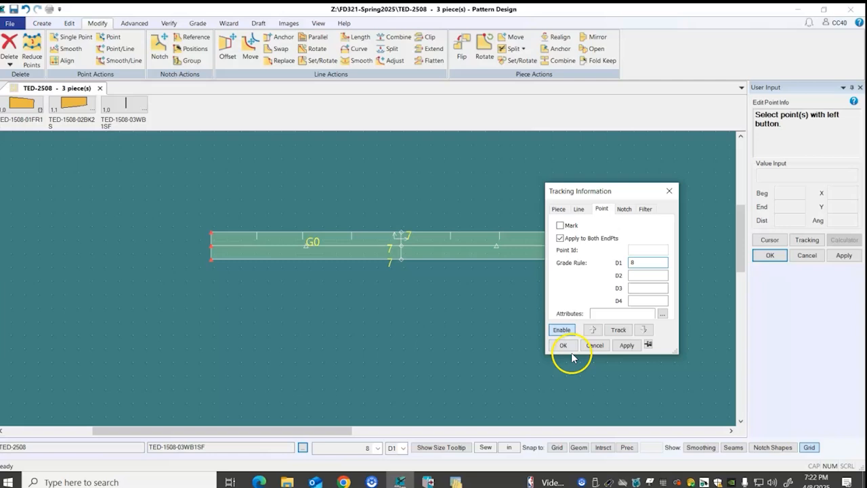
pyautogui.click(625, 345)
# - Assign D1 grade rule 9 to the three points at the waistband's right end
pyautogui.moveTo(629, 193); pyautogui.dragTo(106, 204)
pyautogui.moveTo(576, 218); pyautogui.dragTo(612, 280)
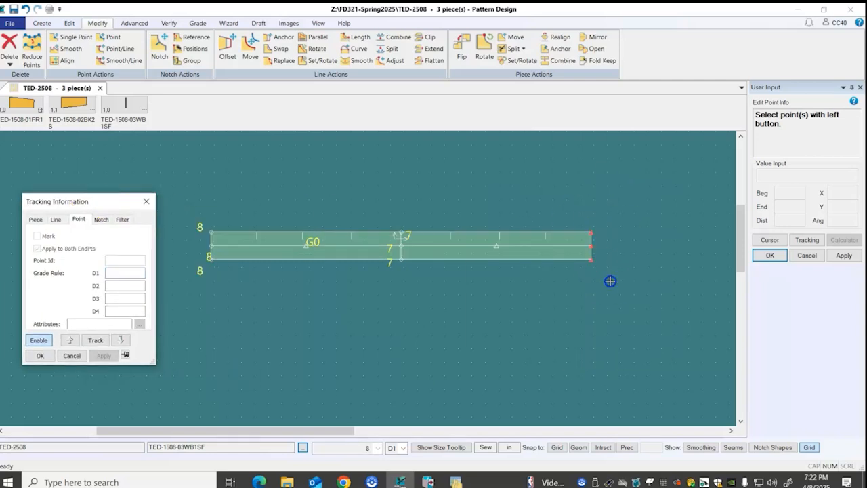
pyautogui.click(117, 274)
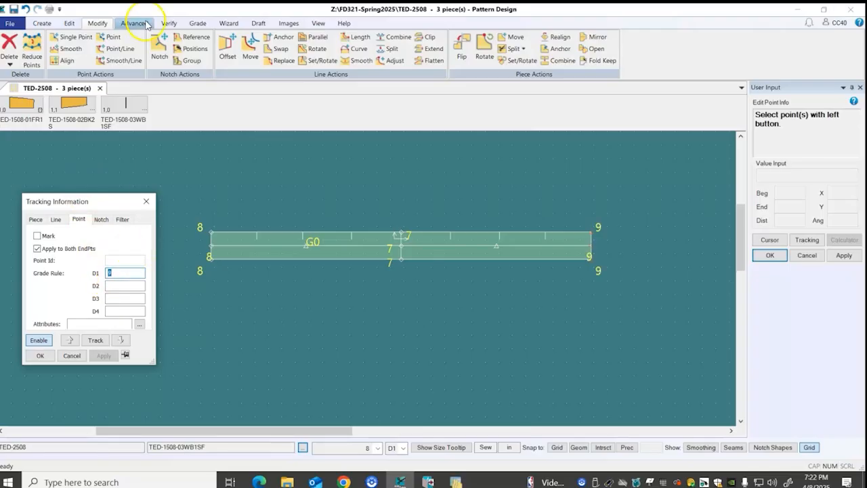
# - Display the waistband's nest in all sizes and check how its ends and notches spread from the center
pyautogui.click(197, 23)
pyautogui.click(146, 59)
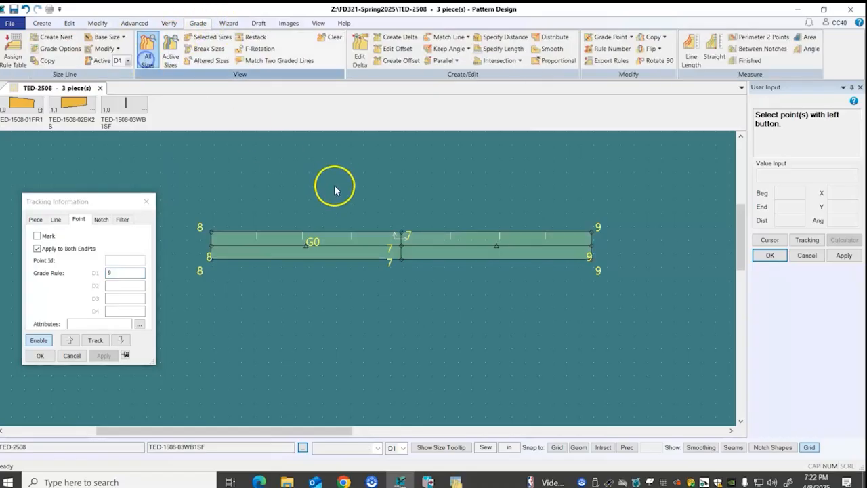
pyautogui.click(335, 243)
pyautogui.rightClick(339, 241)
pyautogui.click(325, 242)
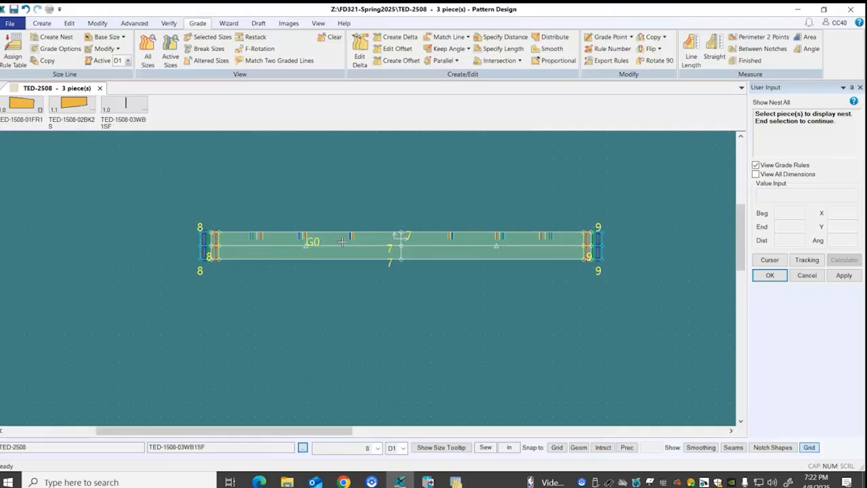
pyautogui.scroll(1, 349, 241)
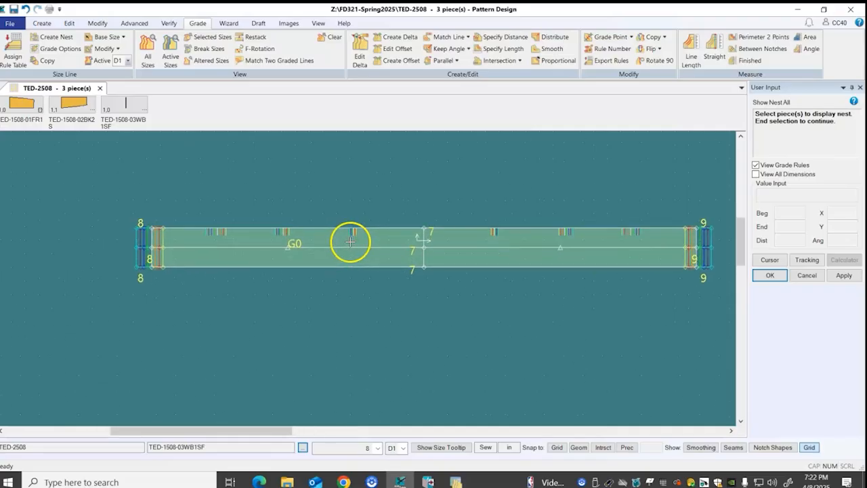
pyautogui.scroll(-3, 350, 242)
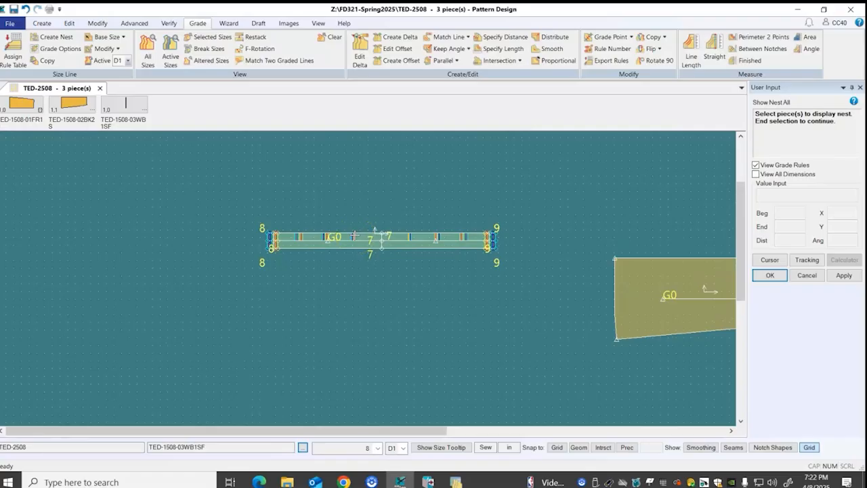
pyautogui.scroll(-1, 354, 234)
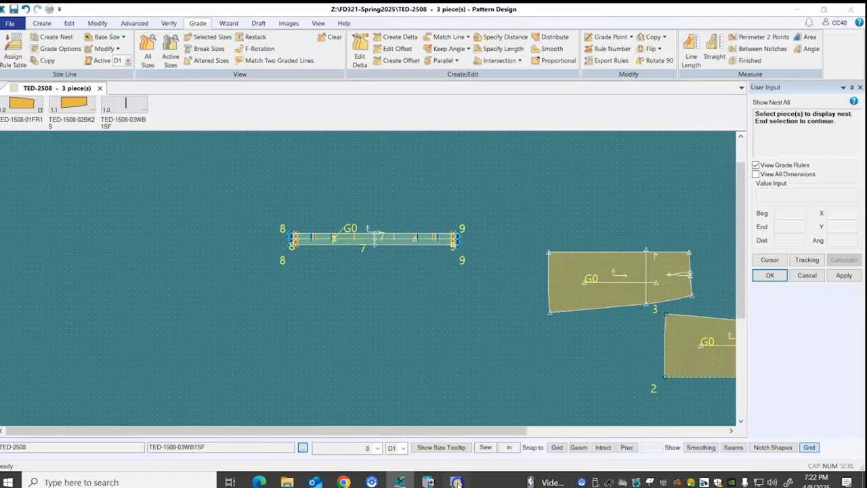
# - Switch to the FD321 SKIRT rule table, review waistband rules 7, 8 and 9, and return to Pattern Design
pyautogui.click(457, 481)
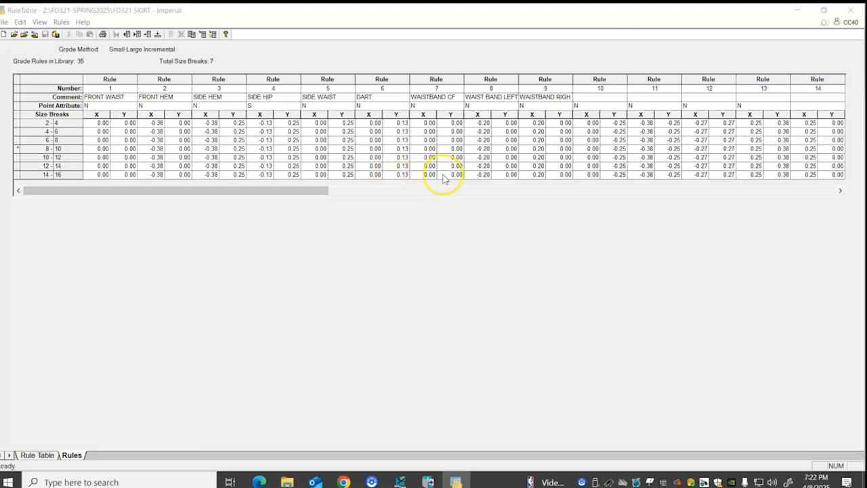
pyautogui.click(441, 119)
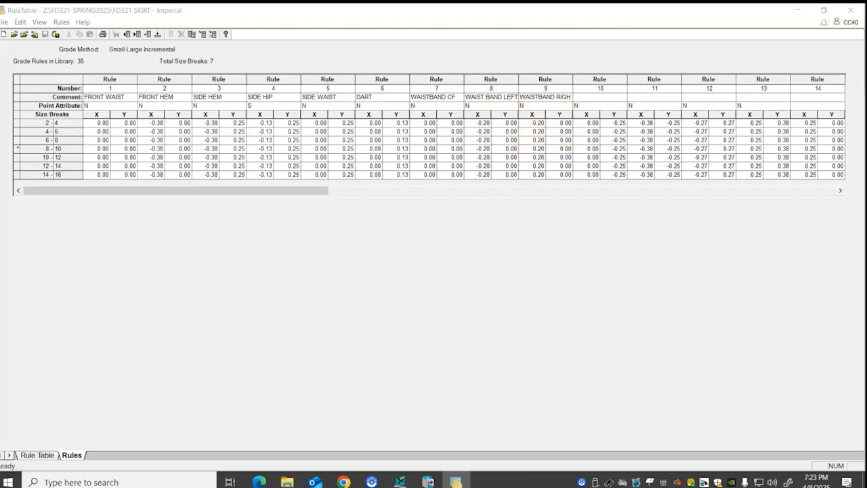
pyautogui.click(400, 482)
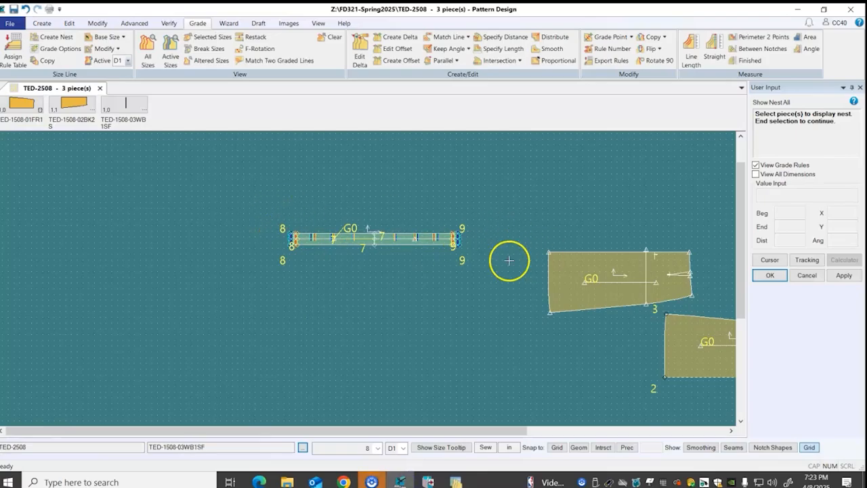
# - Finish the nest display and move the waistband to just above the back piece
pyautogui.scroll(1, 291, 254)
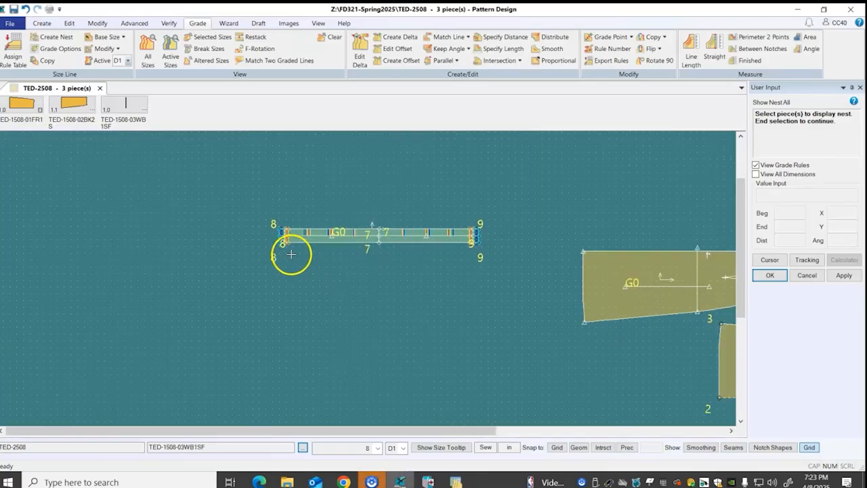
pyautogui.scroll(-2, 291, 254)
pyautogui.rightClick(437, 211)
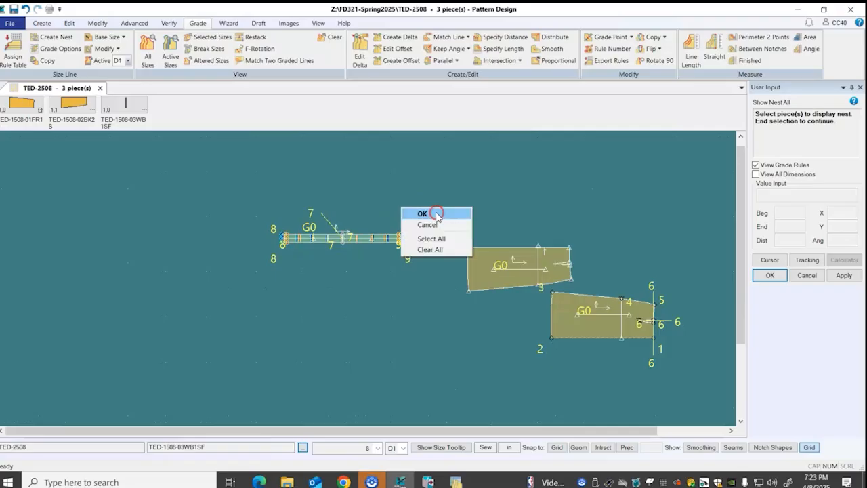
pyautogui.click(437, 214)
pyautogui.scroll(3, 391, 237)
pyautogui.moveTo(331, 245); pyautogui.dragTo(584, 216)
# - Clear the waistband's displayed nest and shift the piece slightly up and to the right
pyautogui.scroll(-1, 227, 214)
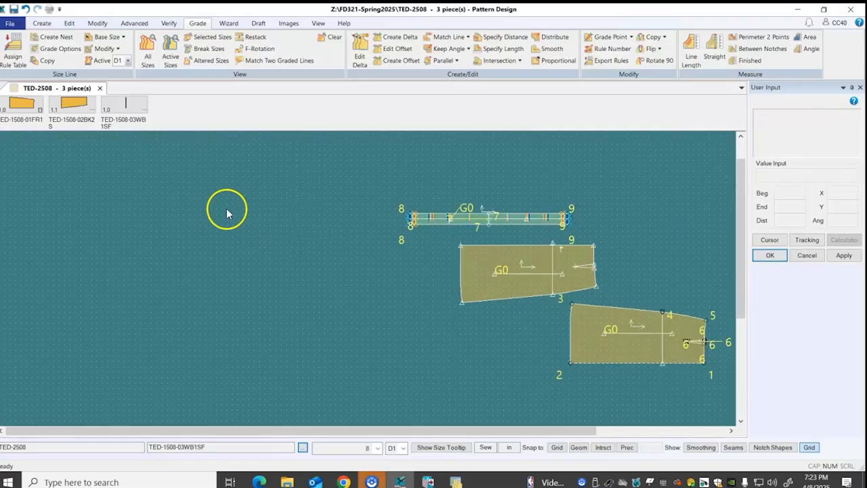
pyautogui.scroll(-1, 227, 213)
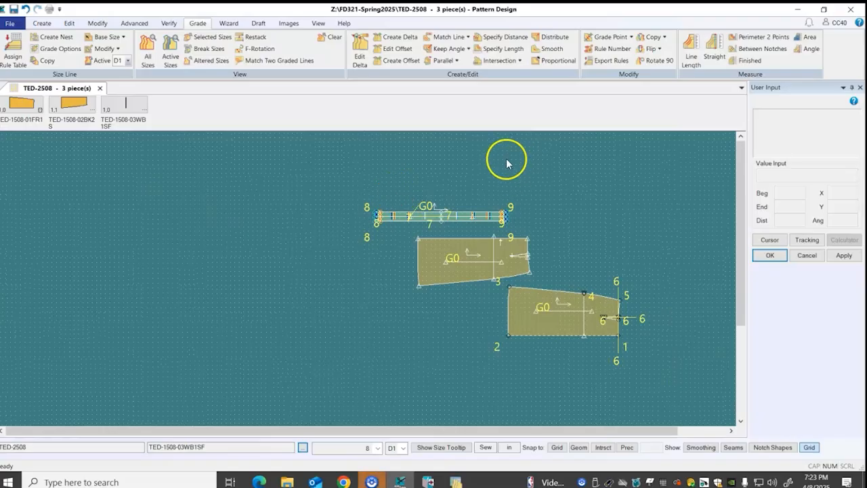
pyautogui.scroll(5, 459, 169)
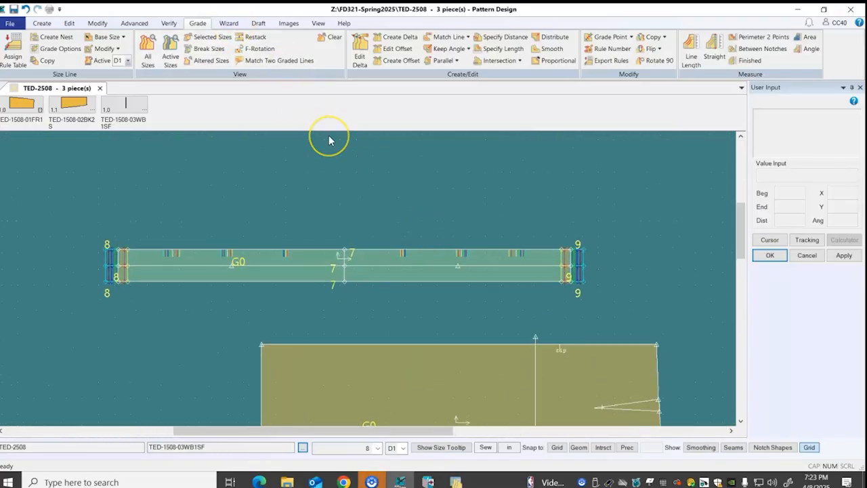
pyautogui.click(231, 152)
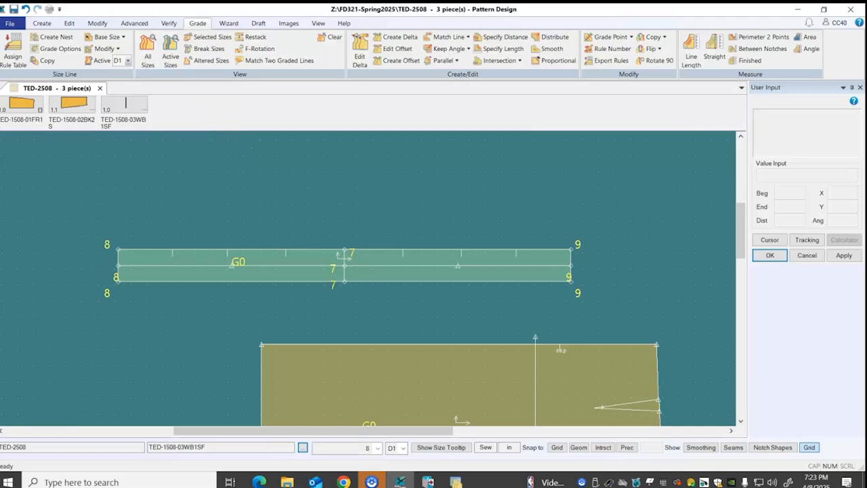
pyautogui.moveTo(413, 259); pyautogui.dragTo(441, 235)
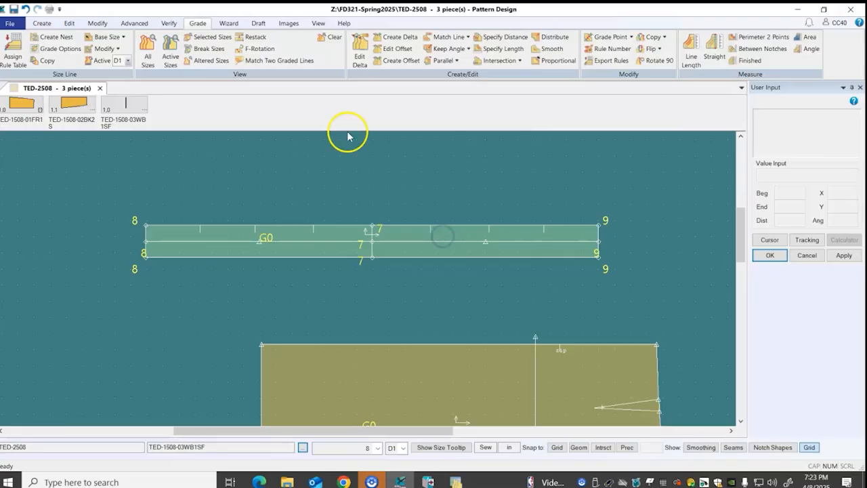
pyautogui.click(97, 23)
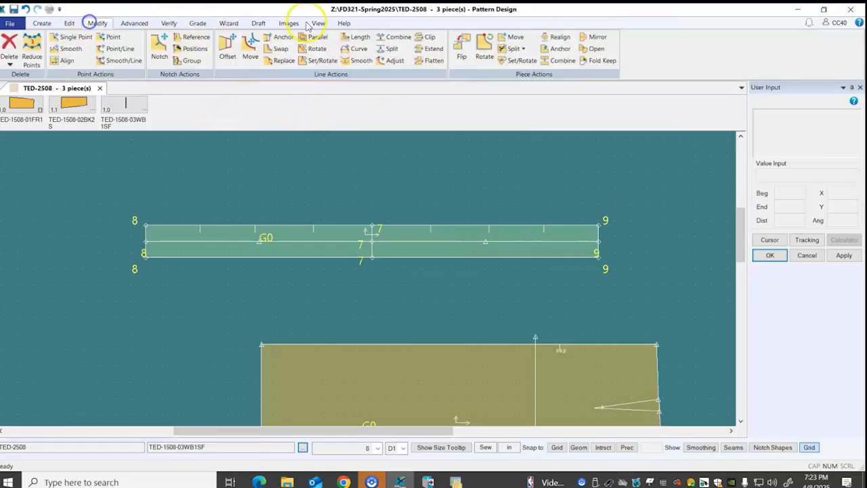
pyautogui.click(485, 50)
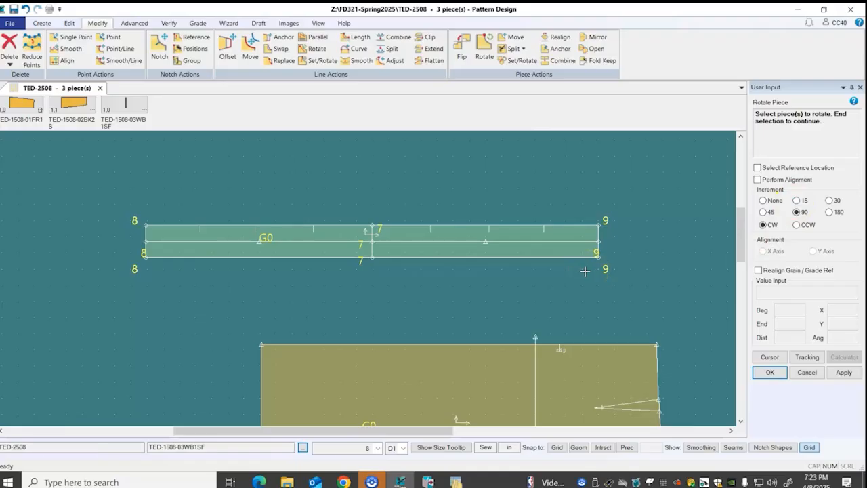
pyautogui.click(559, 38)
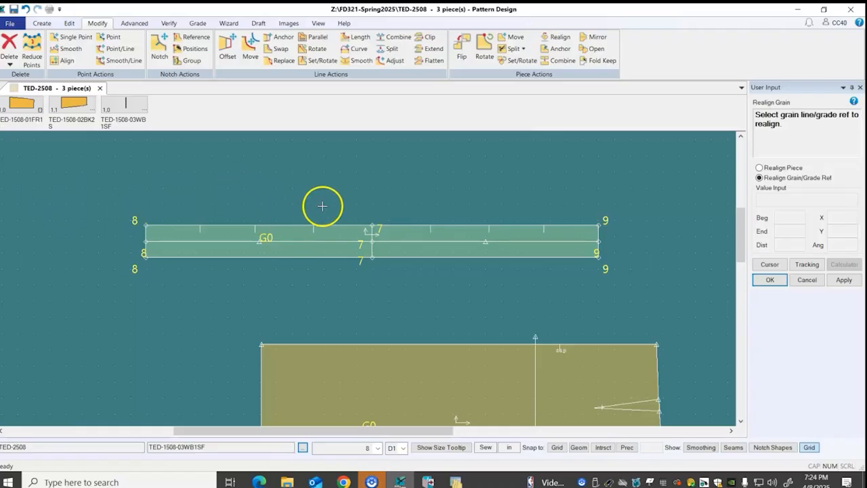
pyautogui.rightClick(342, 194)
pyautogui.click(331, 195)
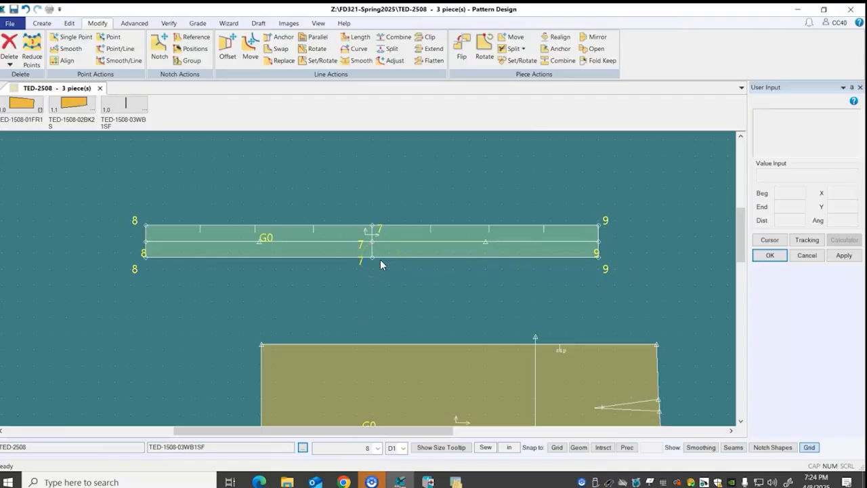
# - Place the front and back pieces side by side below the waistband, with the front on the left
pyautogui.scroll(-3, 218, 226)
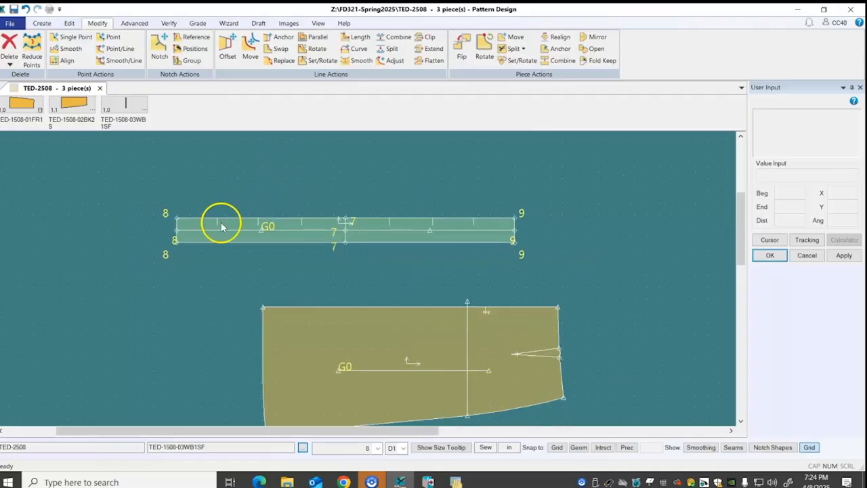
pyautogui.moveTo(397, 368); pyautogui.dragTo(132, 315)
pyautogui.moveTo(309, 294); pyautogui.dragTo(474, 294)
pyautogui.moveTo(164, 297); pyautogui.dragTo(277, 285)
pyautogui.scroll(4, 443, 285)
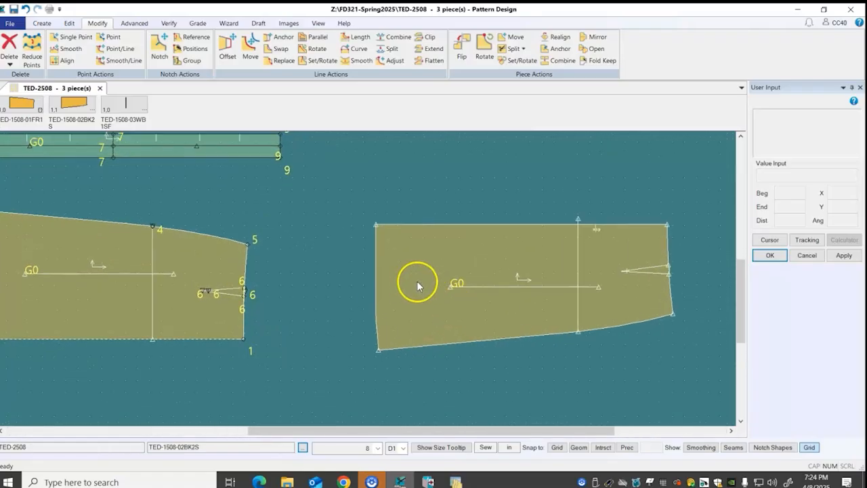
pyautogui.click(434, 288)
pyautogui.click(401, 291)
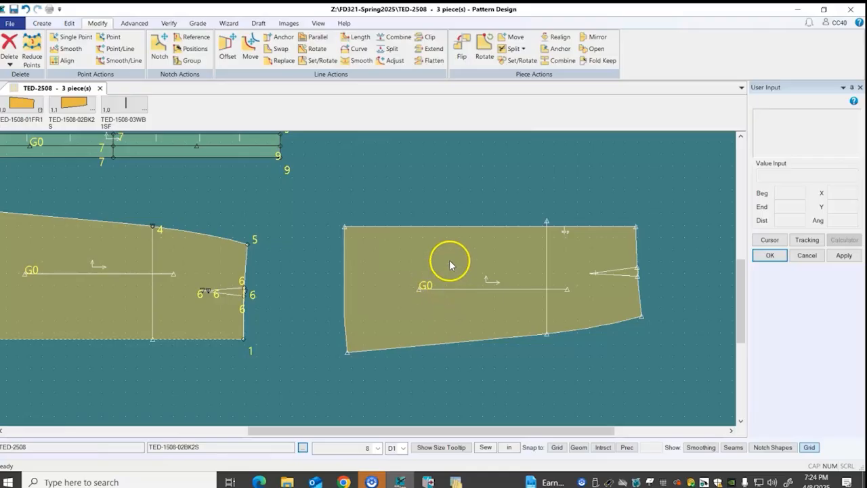
# - Move the waistband to the right so it sits centrally above the front and back pieces
pyautogui.scroll(-1, 491, 290)
pyautogui.click(200, 175)
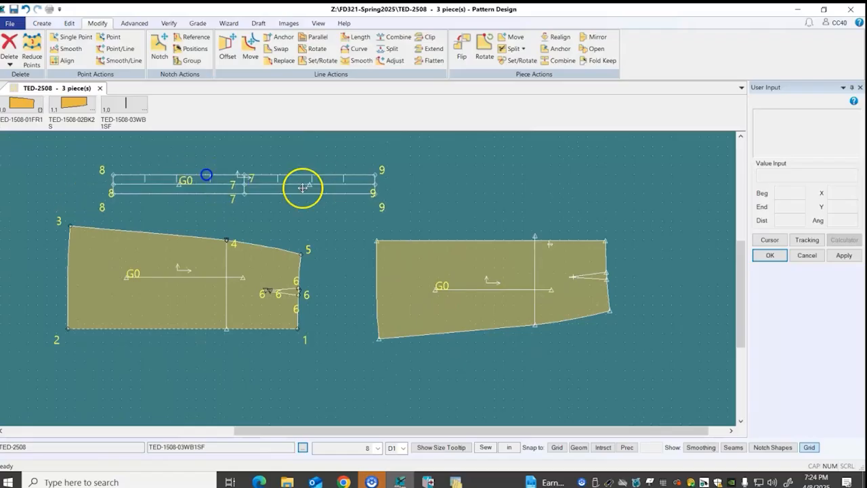
pyautogui.click(402, 182)
pyautogui.click(252, 194)
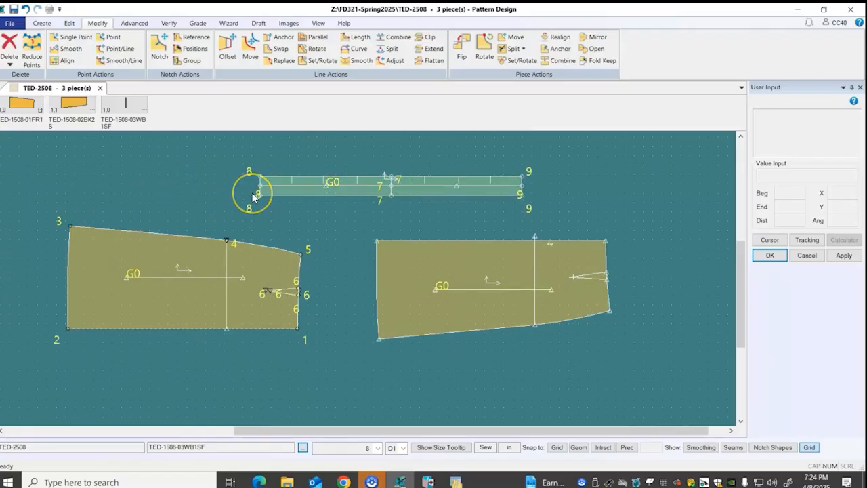
# - Move the back piece slightly to the left and up so it sits beside the front piece
pyautogui.scroll(1, 349, 174)
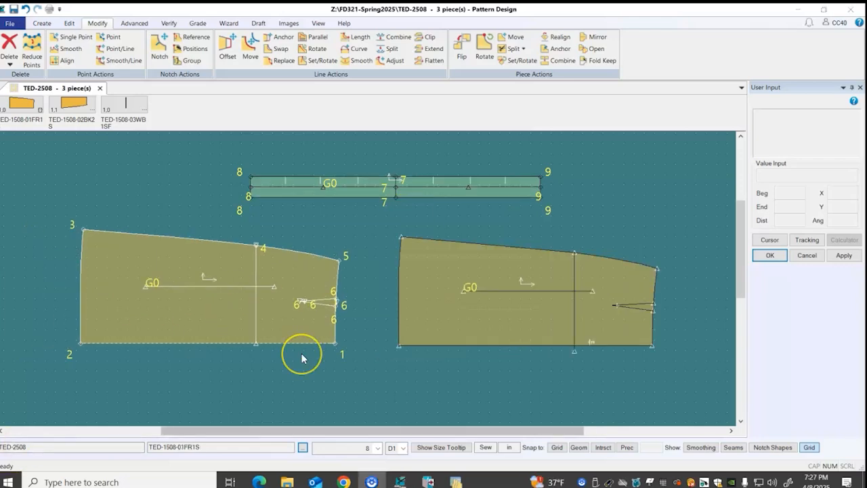
pyautogui.moveTo(551, 302); pyautogui.dragTo(530, 311)
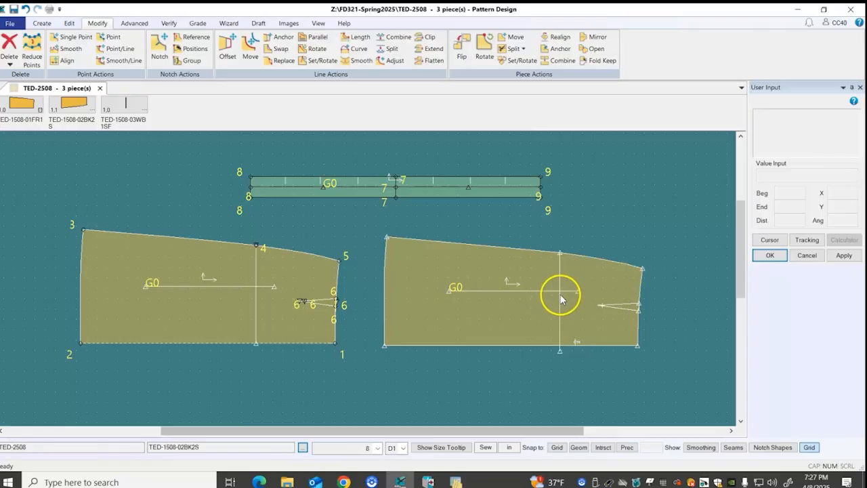
pyautogui.moveTo(583, 311); pyautogui.dragTo(591, 296)
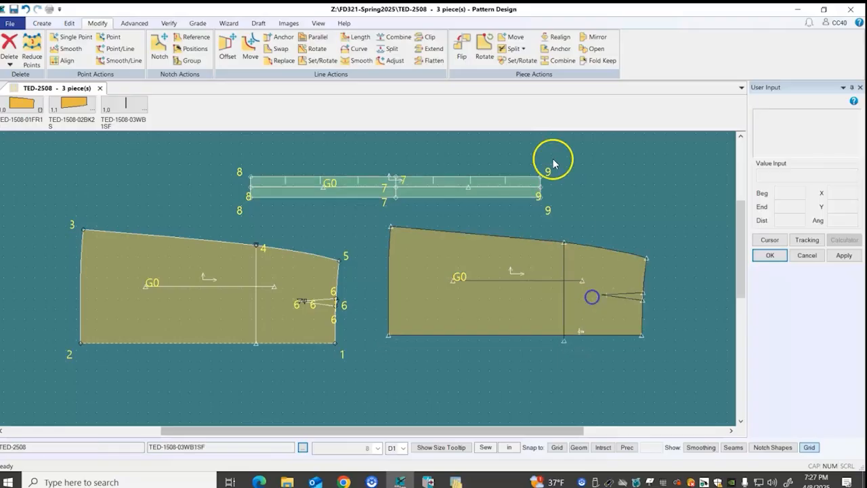
pyautogui.click(463, 49)
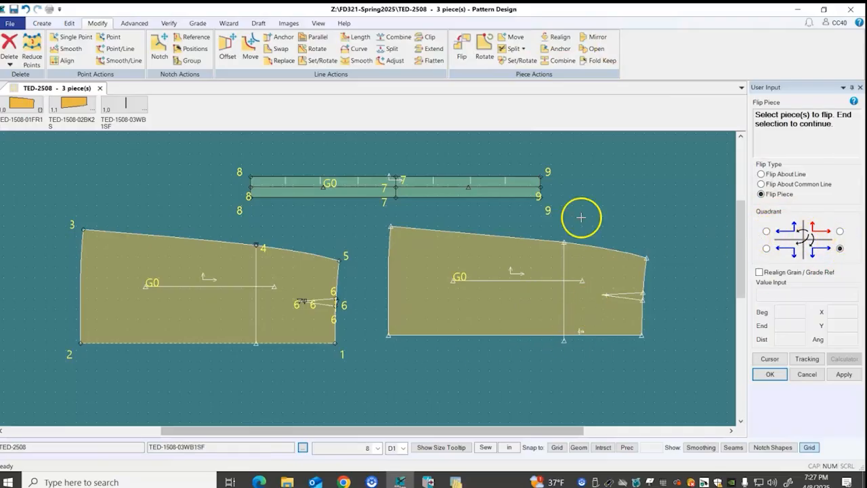
pyautogui.click(557, 37)
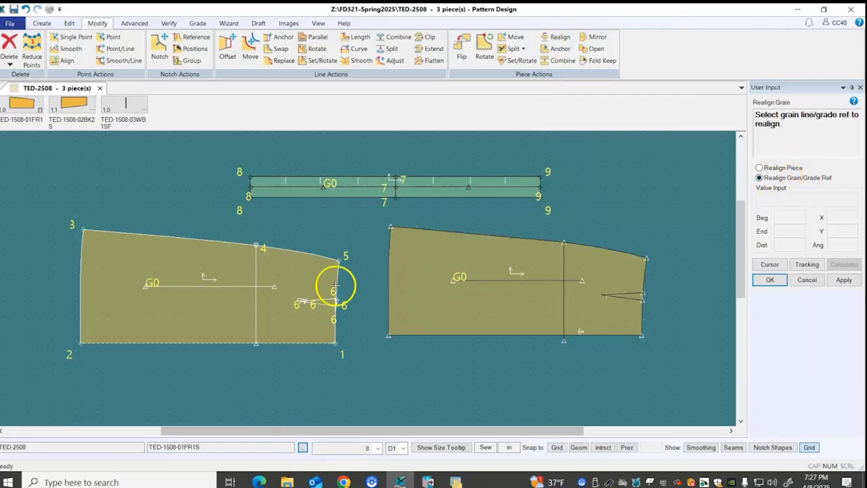
pyautogui.rightClick(641, 217)
pyautogui.click(640, 218)
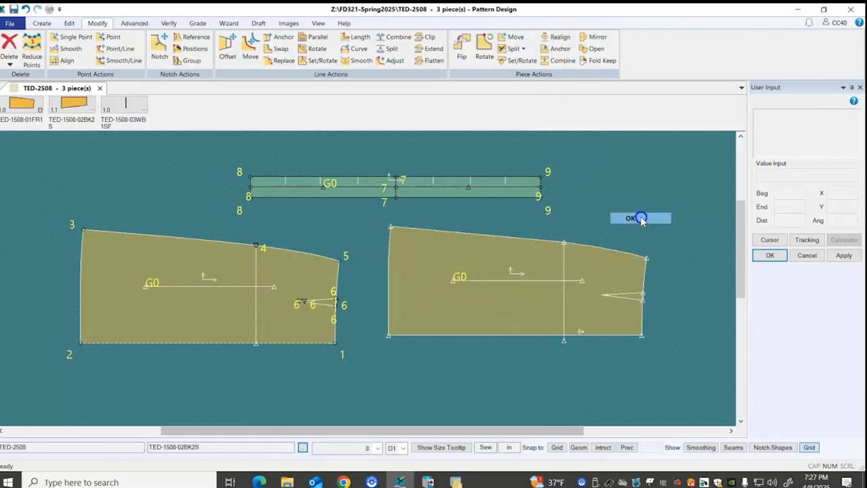
# - Nudge the back piece slightly down and assign D1 grade rule 1 to the waist corner on its straight center edge
pyautogui.click(547, 289)
pyautogui.rightClick(683, 180)
pyautogui.click(698, 92)
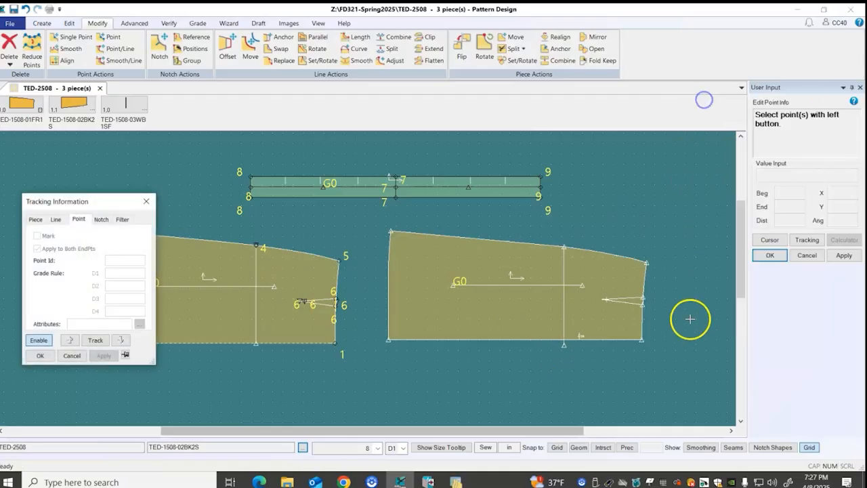
pyautogui.moveTo(674, 376); pyautogui.dragTo(640, 335)
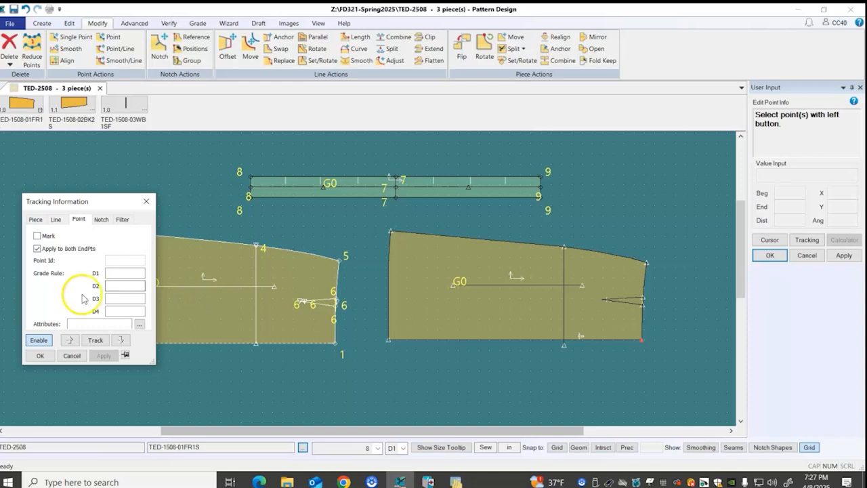
pyautogui.click(113, 272)
pyautogui.write('1')
pyautogui.click(105, 355)
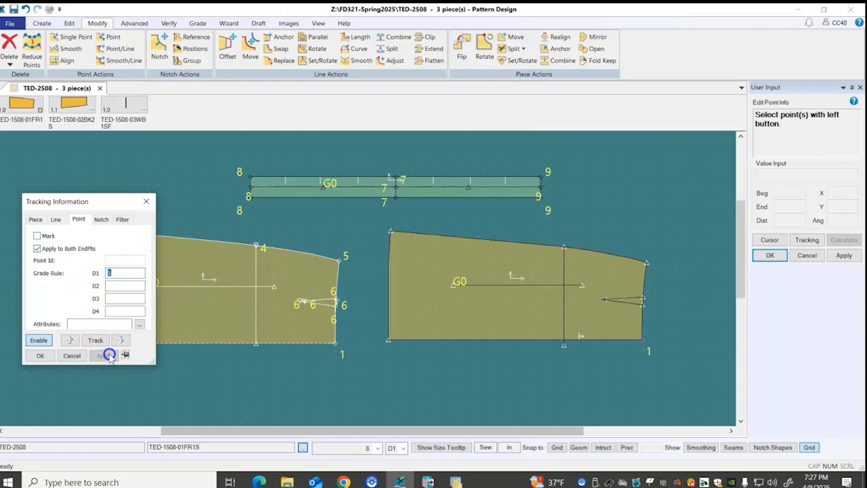
# - Assign grade rule 2 to the back piece's hem corner on the straight edge and rule 3 to its side-seam hem corner
pyautogui.click(385, 340)
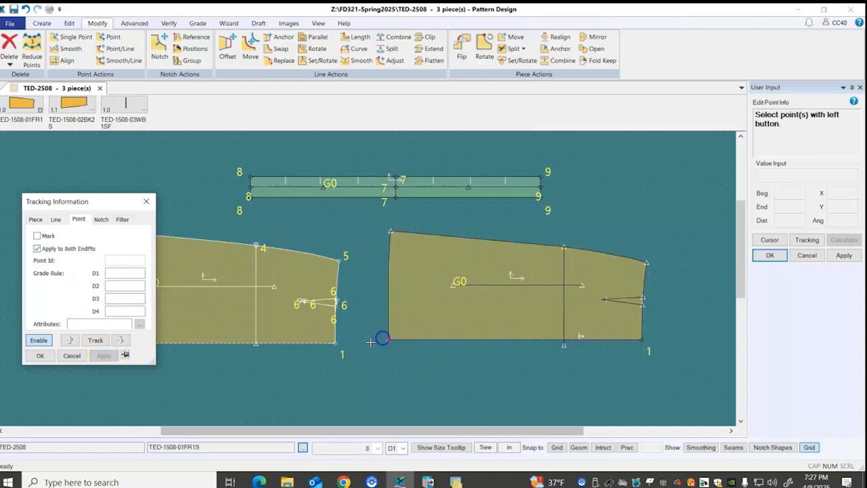
pyautogui.click(135, 273)
pyautogui.write('2')
pyautogui.click(105, 356)
pyautogui.click(398, 241)
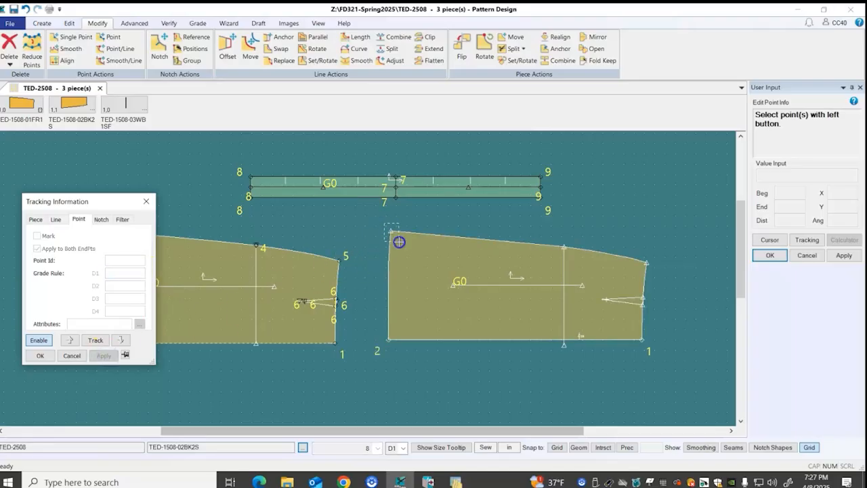
pyautogui.click(126, 274)
pyautogui.write('3')
pyautogui.click(103, 355)
# - Assign grade rule 4 to the back piece's side-seam point at the hip line and rule 5 to its side-seam waist corner
pyautogui.click(564, 233)
pyautogui.click(126, 277)
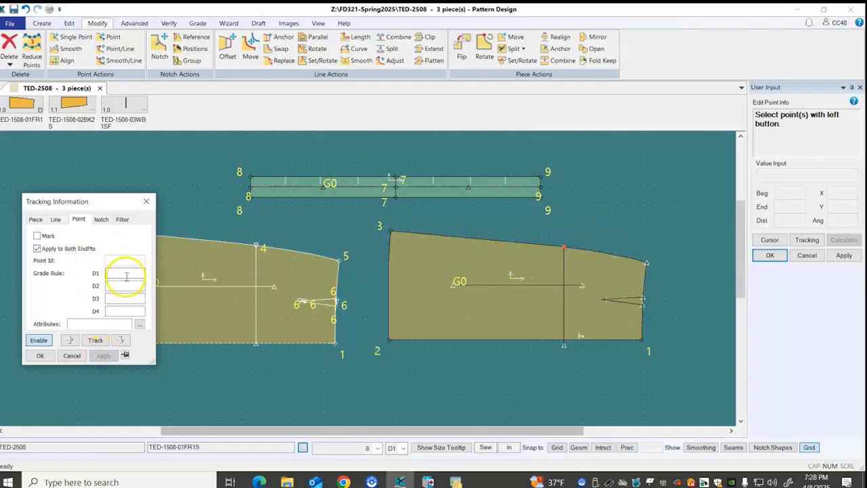
pyautogui.write('4')
pyautogui.click(105, 355)
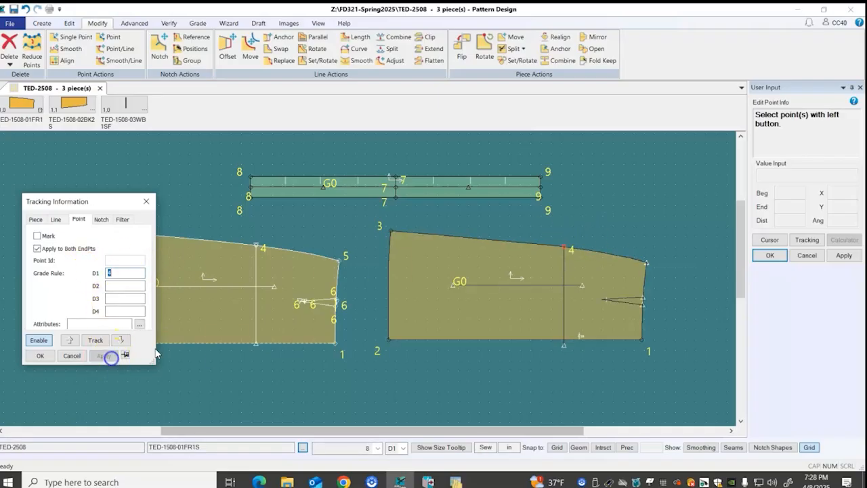
pyautogui.click(647, 256)
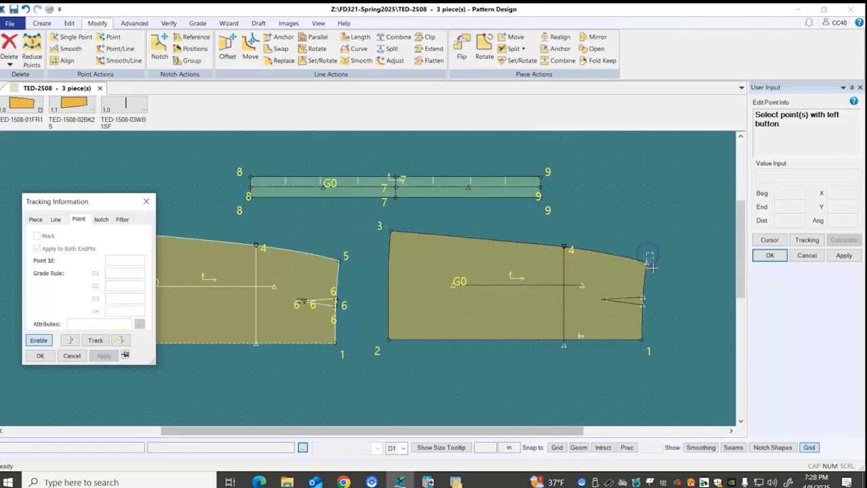
pyautogui.click(652, 271)
pyautogui.click(120, 273)
pyautogui.write('5')
pyautogui.click(103, 355)
# - Assign grade rule 6 to all the dart points of the back piece and finish point editing
pyautogui.moveTo(654, 308); pyautogui.dragTo(600, 294)
pyautogui.click(125, 273)
pyautogui.write('6')
pyautogui.click(103, 354)
pyautogui.click(41, 356)
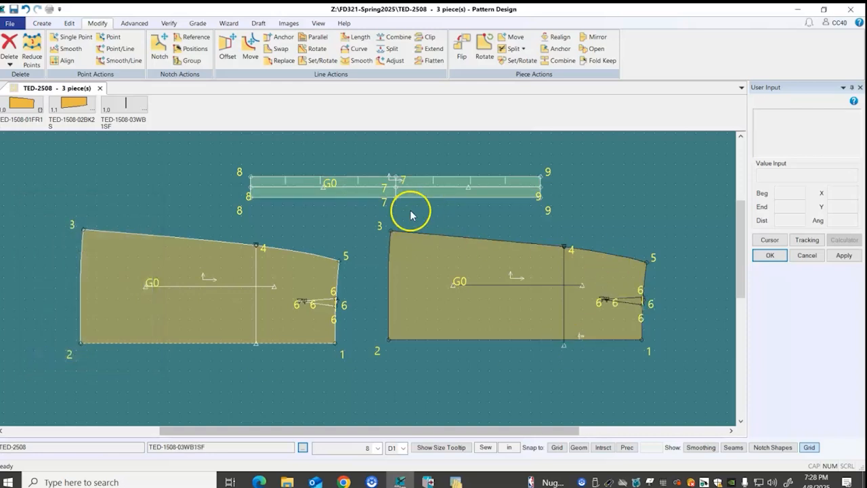
# - Display the back piece's nest in all sizes to check the grading, then clear the nest
pyautogui.click(198, 23)
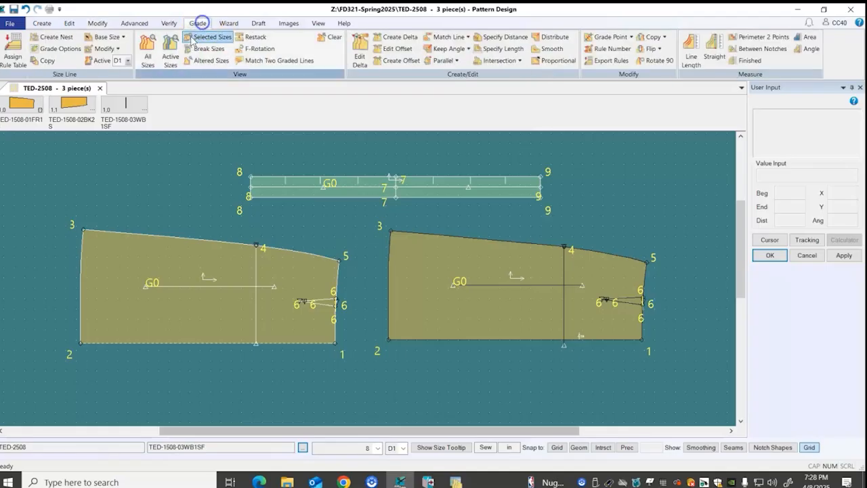
pyautogui.click(150, 62)
pyautogui.click(513, 306)
pyautogui.rightClick(512, 307)
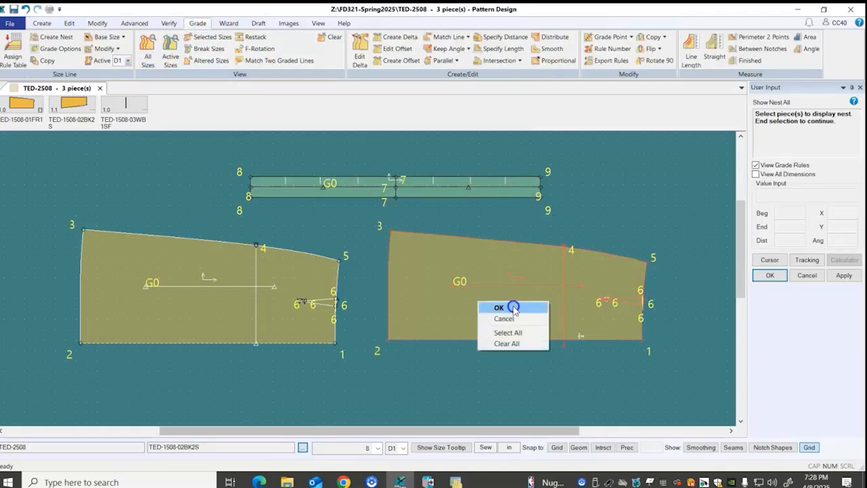
pyautogui.click(499, 307)
pyautogui.rightClick(512, 305)
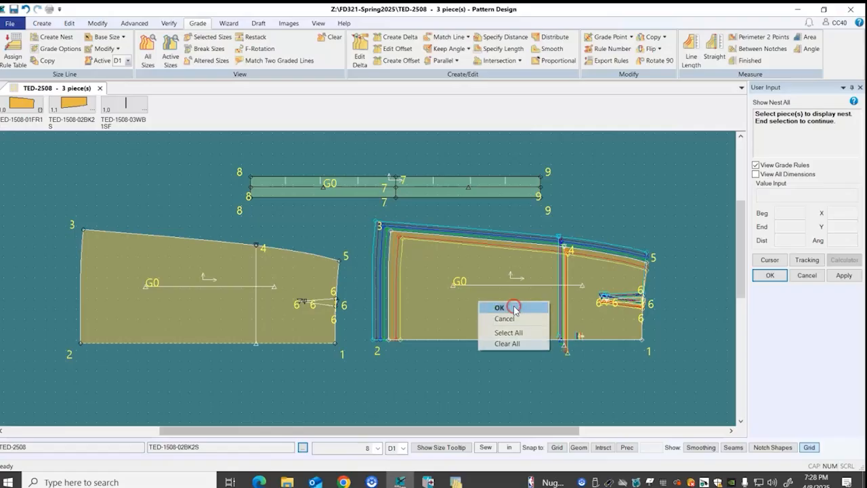
pyautogui.click(514, 307)
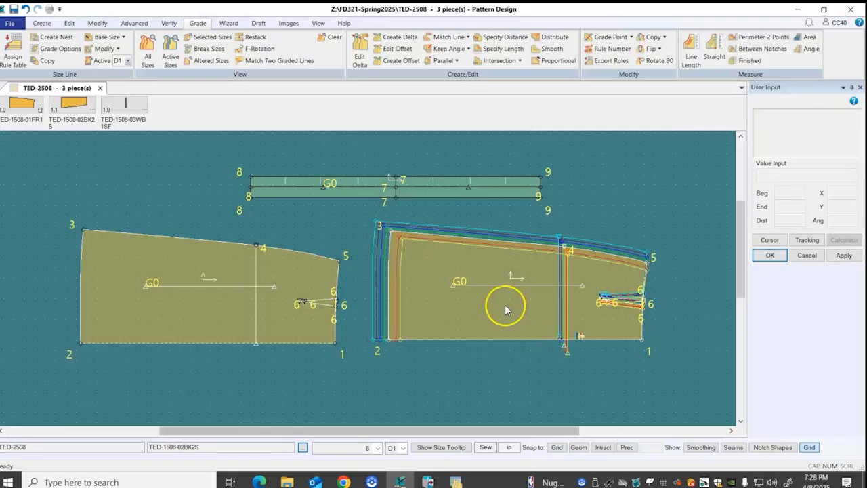
pyautogui.press('Escape')
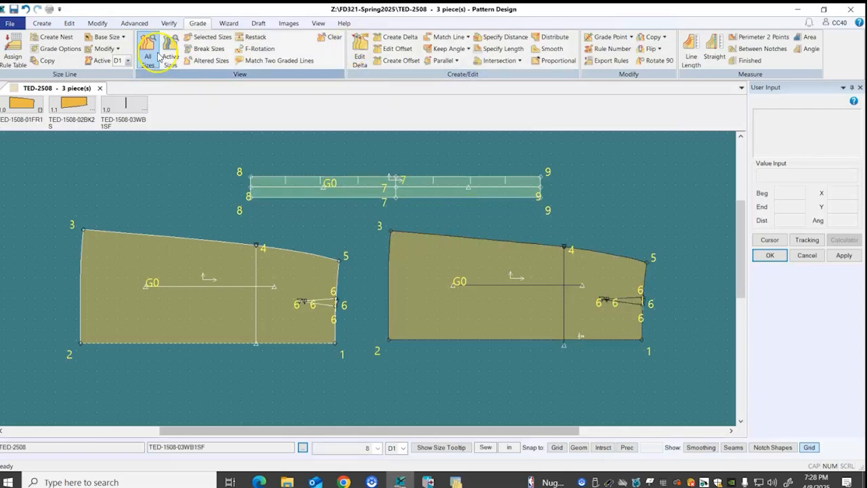
# - Save all three skirt pieces
pyautogui.click(11, 23)
pyautogui.click(16, 86)
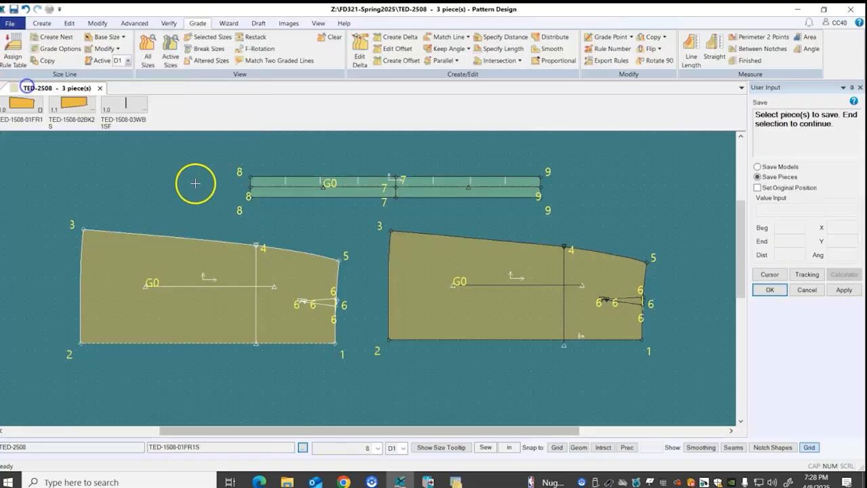
pyautogui.rightClick(185, 188)
pyautogui.click(182, 212)
pyautogui.rightClick(187, 188)
pyautogui.click(188, 189)
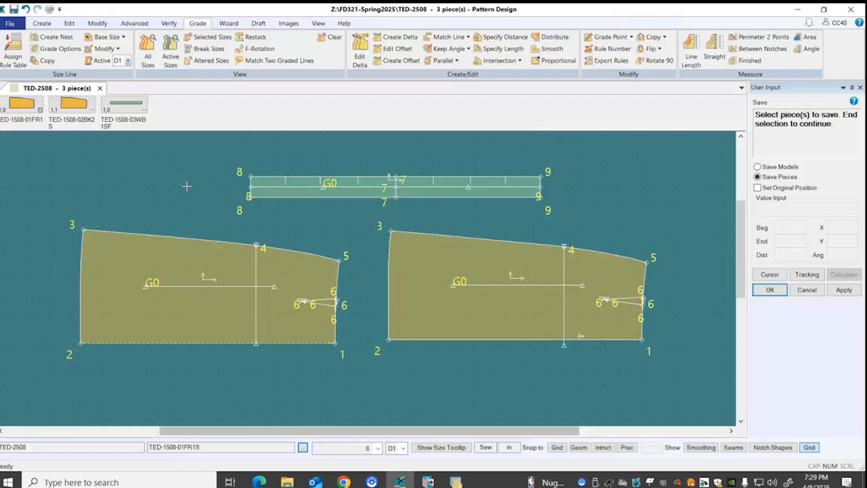
pyautogui.rightClick(186, 186)
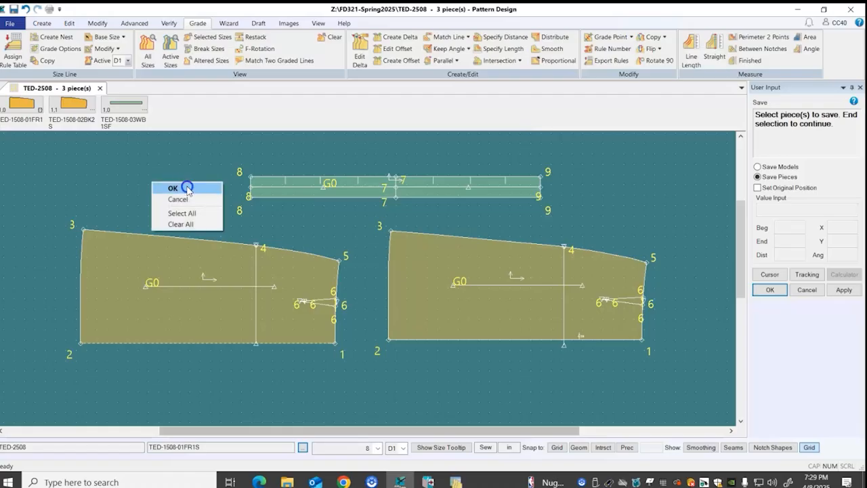
pyautogui.click(187, 188)
# - Hide the grade rule numbers on all pieces and turn the seam display on and back off
pyautogui.scroll(2, 187, 186)
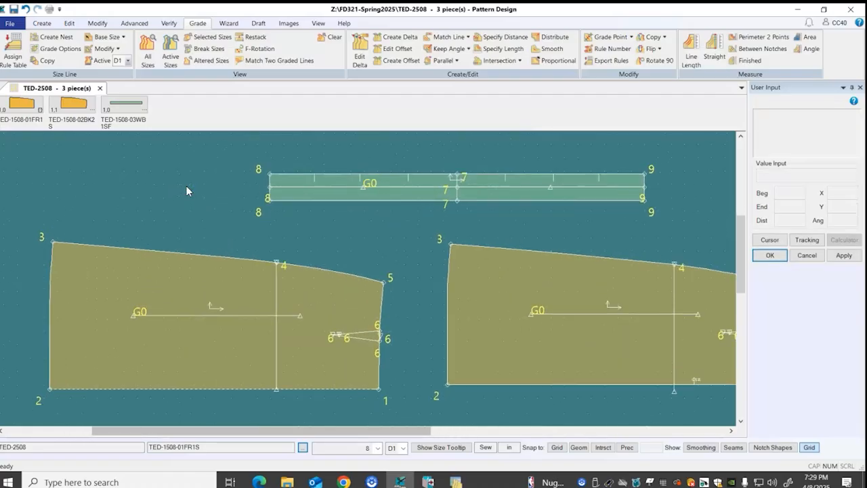
pyautogui.click(184, 191)
pyautogui.scroll(-2, 177, 193)
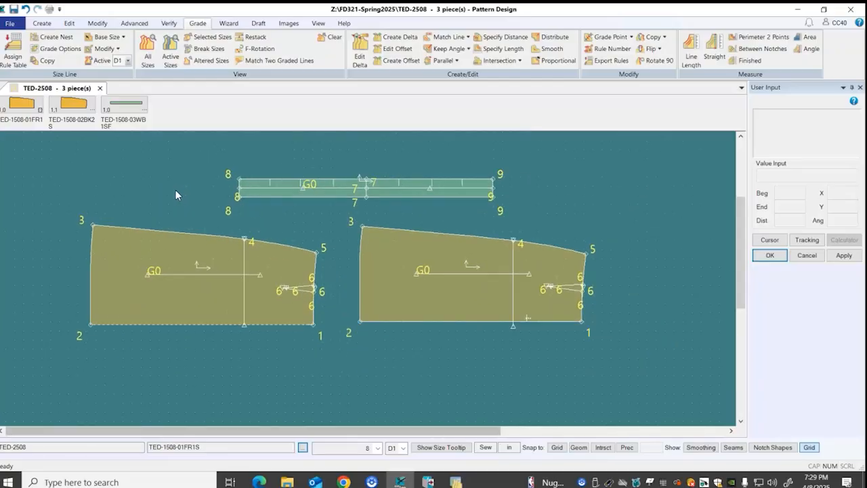
pyautogui.click(181, 186)
pyautogui.press('Escape')
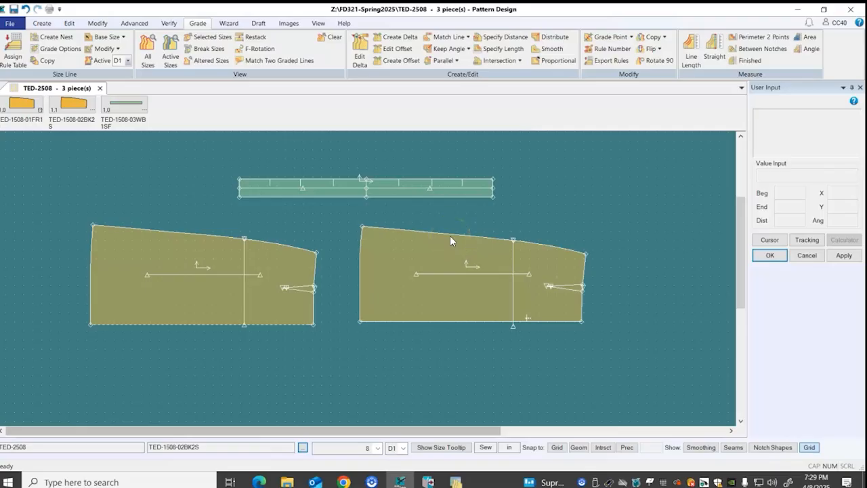
pyautogui.click(733, 447)
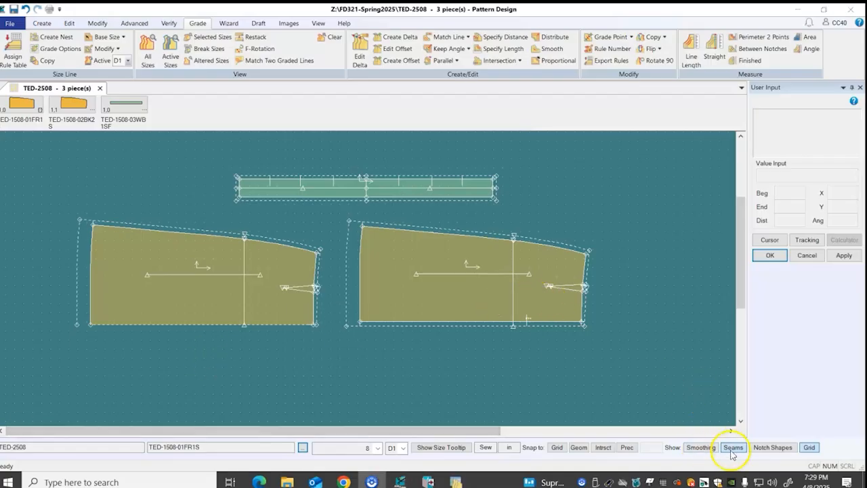
pyautogui.click(734, 447)
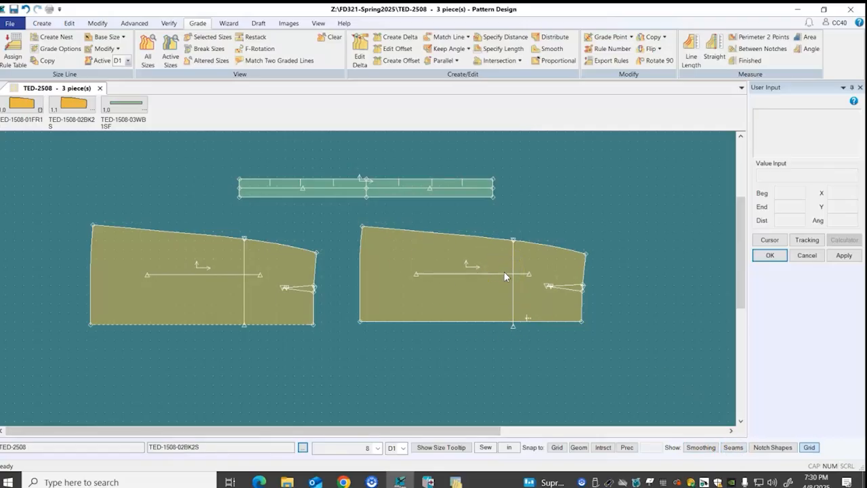
# - Display the nest of all sizes for the front piece without grade rule numbers
pyautogui.click(145, 53)
pyautogui.click(177, 253)
pyautogui.rightClick(177, 253)
pyautogui.click(177, 254)
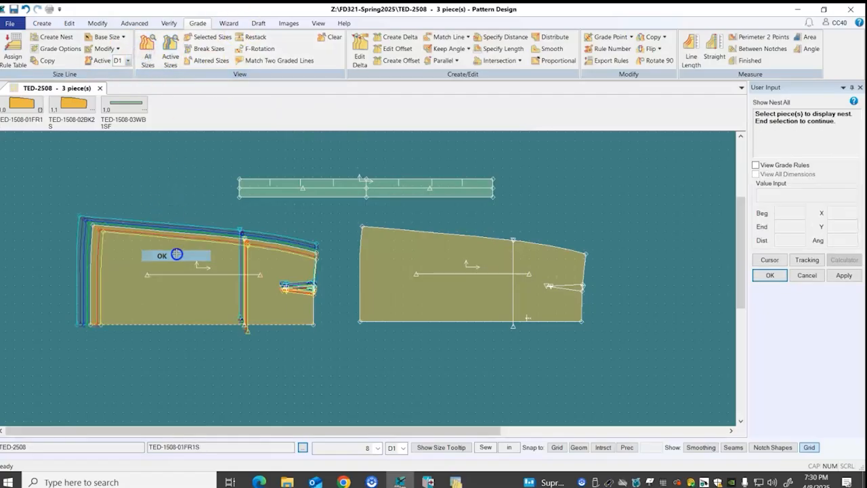
pyautogui.scroll(1, 177, 253)
pyautogui.scroll(1, 177, 254)
pyautogui.rightClick(374, 278)
pyautogui.click(374, 279)
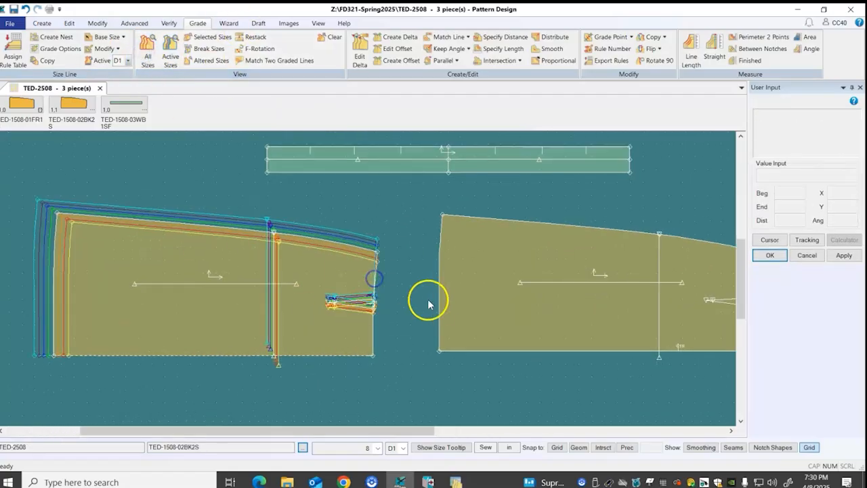
# - Move the back piece aside to the right and place the front piece's nest centrally below the waistband
pyautogui.click(461, 324)
pyautogui.click(693, 304)
pyautogui.moveTo(325, 340); pyautogui.dragTo(505, 339)
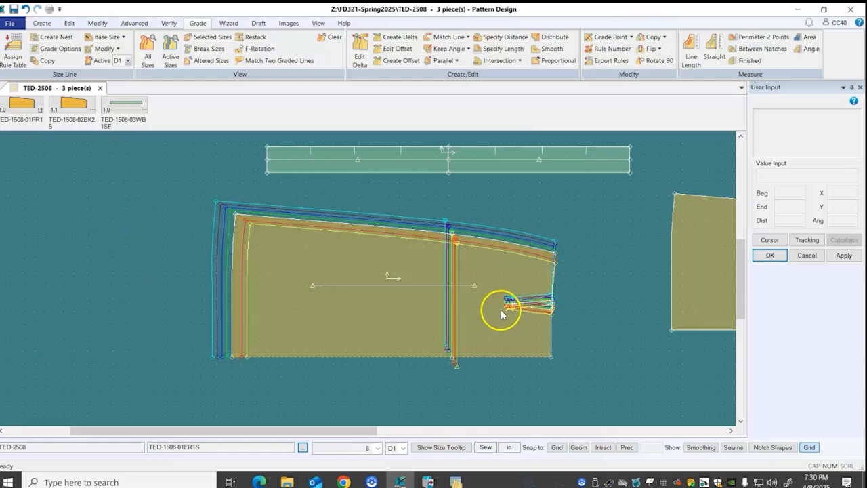
pyautogui.scroll(1, 416, 303)
pyautogui.scroll(1, 416, 307)
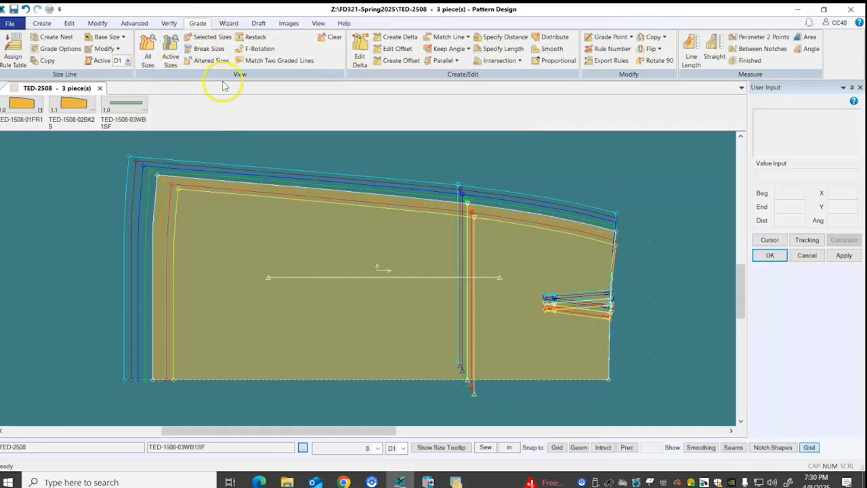
# - Restack the front piece's nest at the hem corner on the fold edge, then at the side-seam waist corner
pyautogui.click(252, 37)
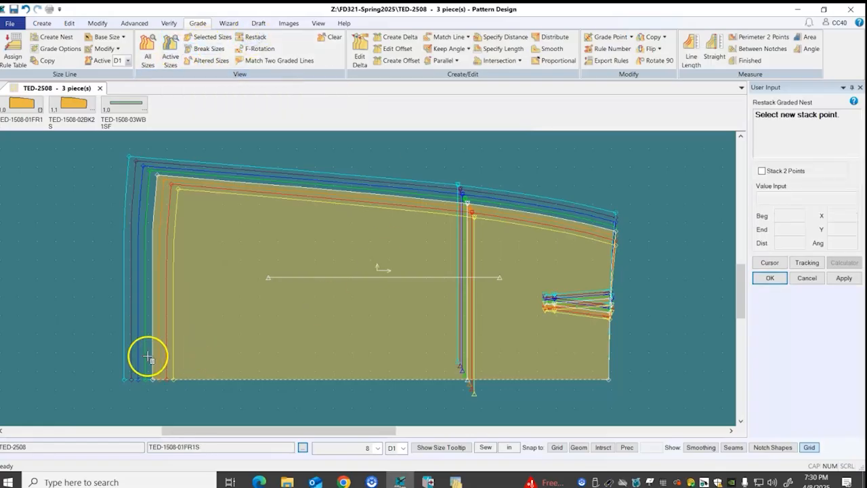
pyautogui.click(151, 382)
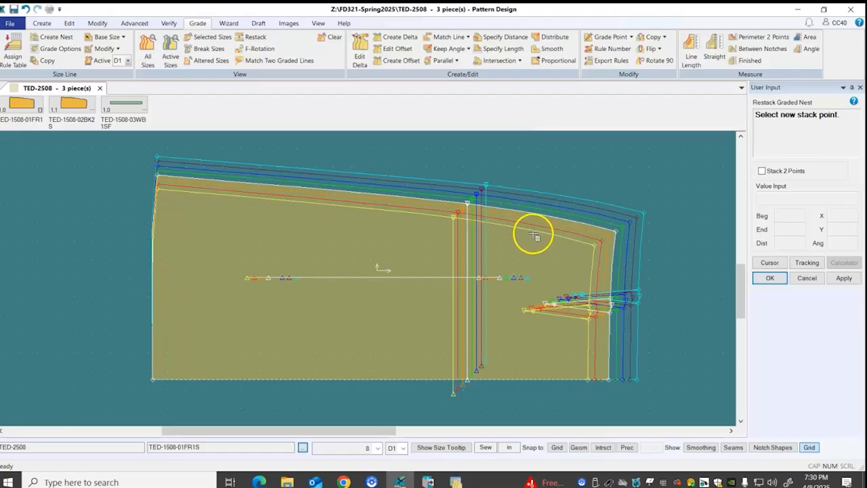
pyautogui.click(611, 230)
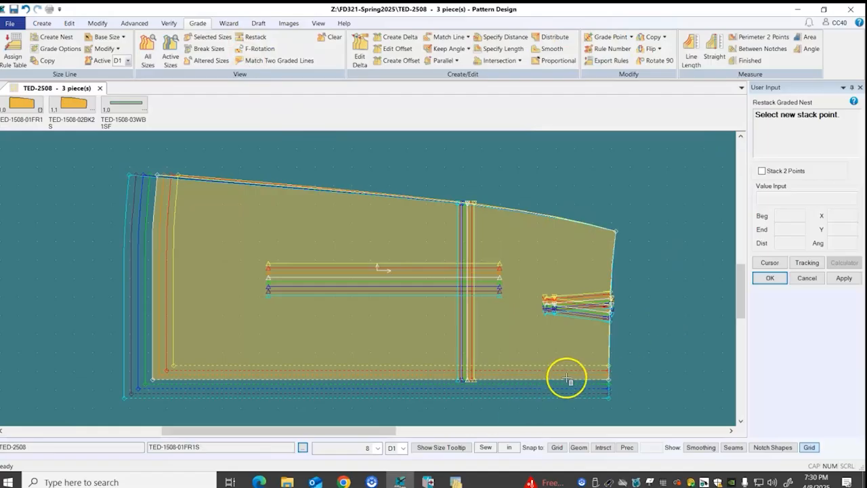
# - Restack the front piece's nest at the fold-edge waist corner, the side-seam waist corner and the side-seam hem corner
pyautogui.click(609, 378)
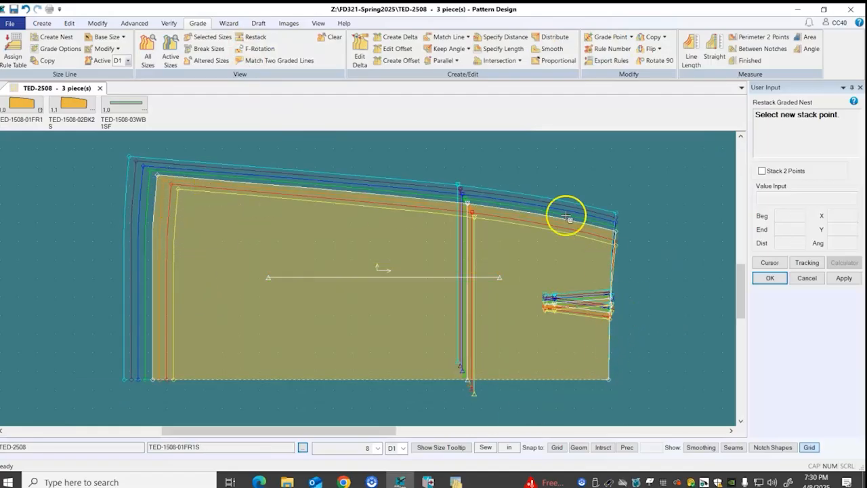
pyautogui.click(614, 230)
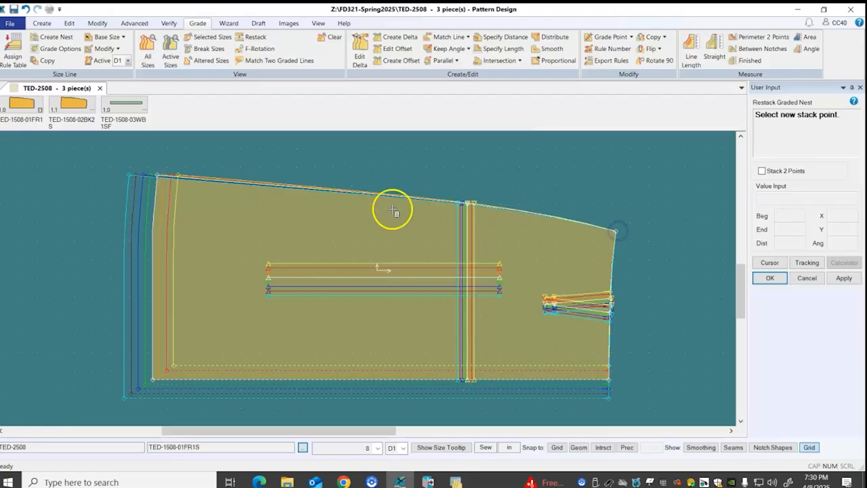
pyautogui.click(151, 174)
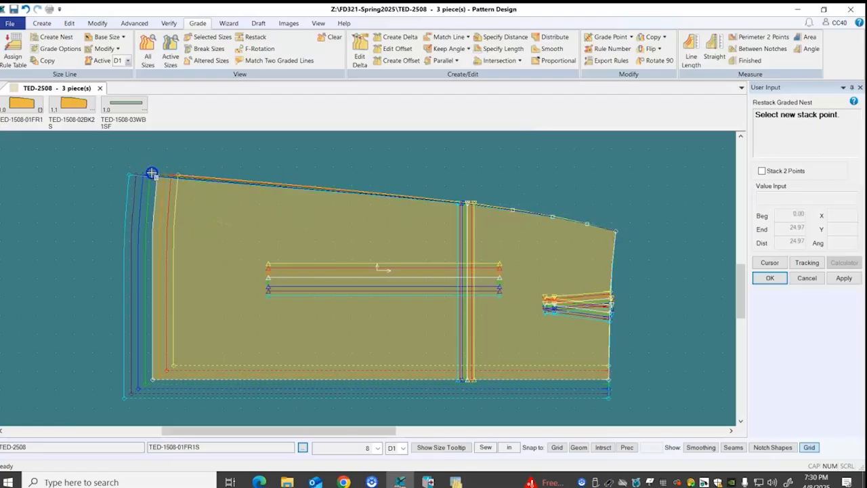
pyautogui.click(152, 175)
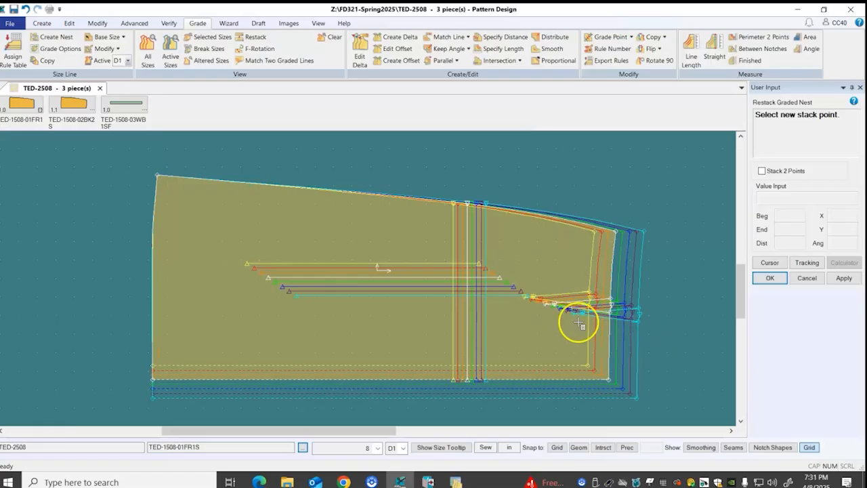
# - Restack the front piece's nest at the dart point and leave the Restack command
pyautogui.click(546, 303)
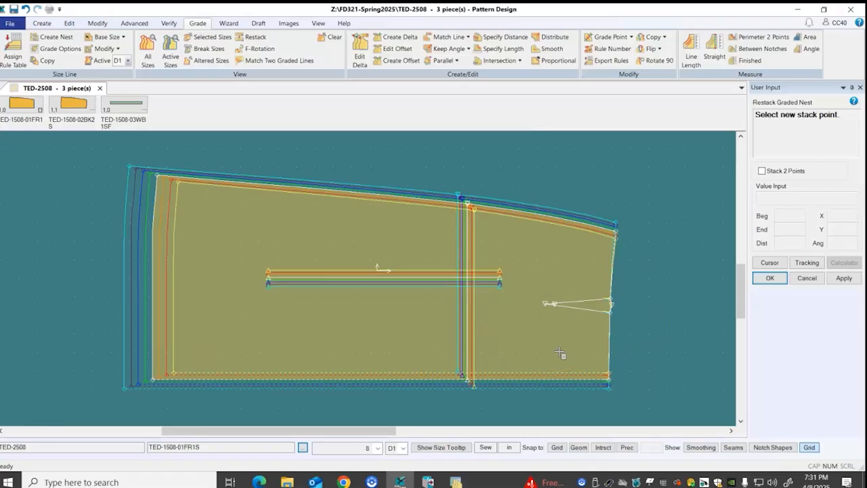
pyautogui.click(254, 38)
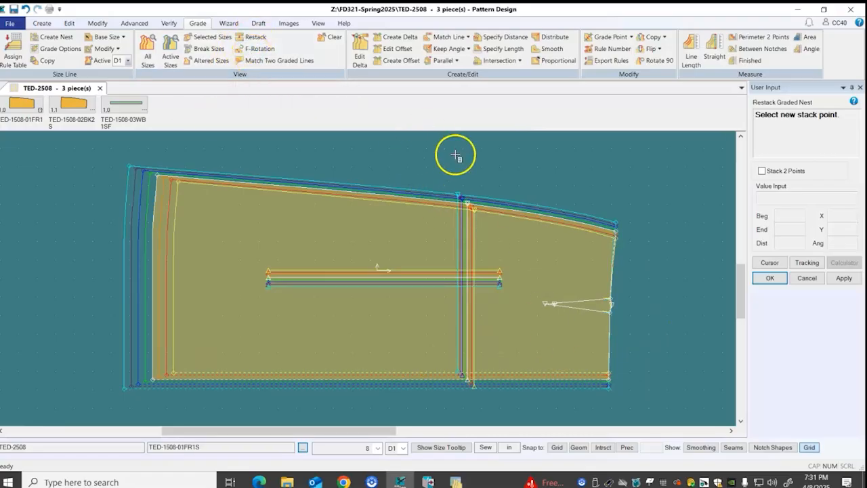
pyautogui.rightClick(591, 196)
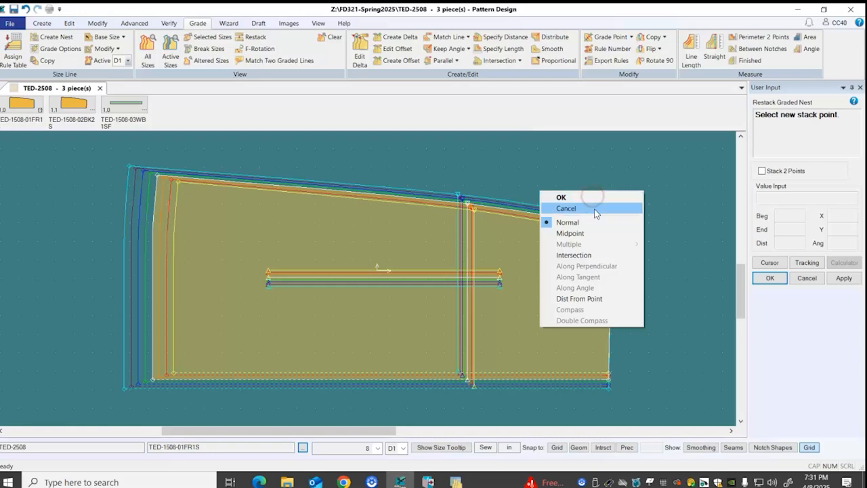
pyautogui.click(595, 208)
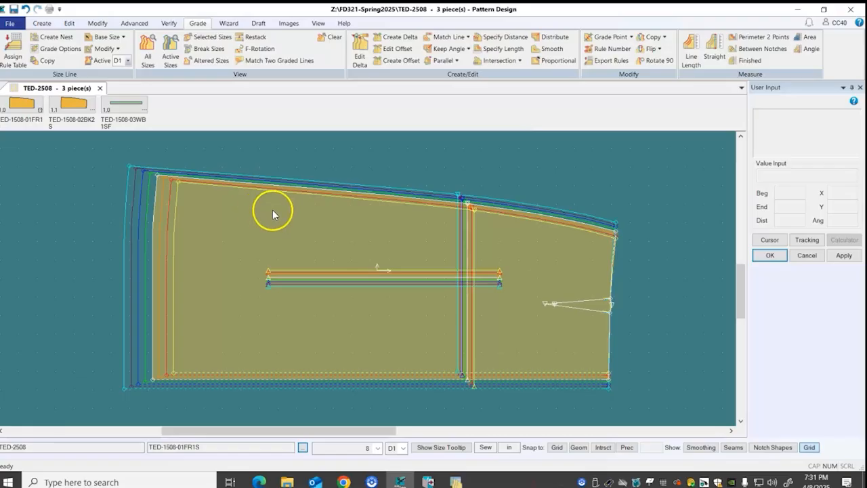
# - Display only sizes 2 and 16 alongside the base size of the front piece using Selected Sizes
pyautogui.click(212, 39)
pyautogui.rightClick(651, 190)
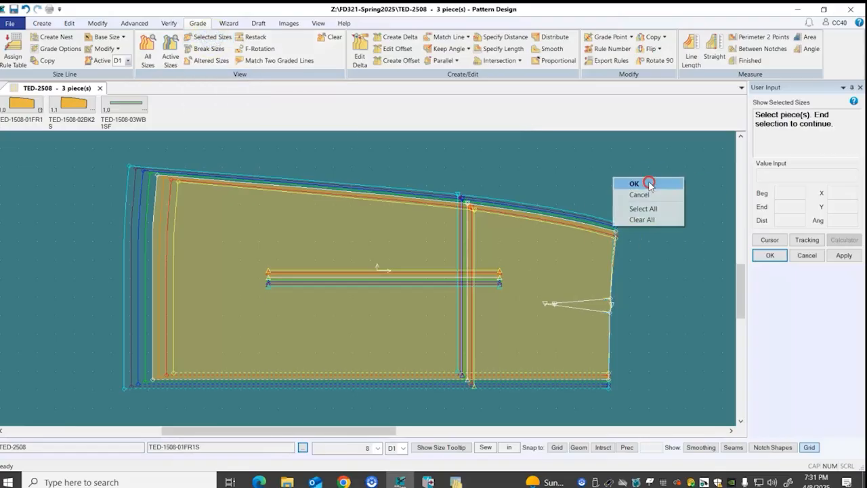
pyautogui.click(347, 285)
pyautogui.rightClick(513, 248)
pyautogui.click(512, 249)
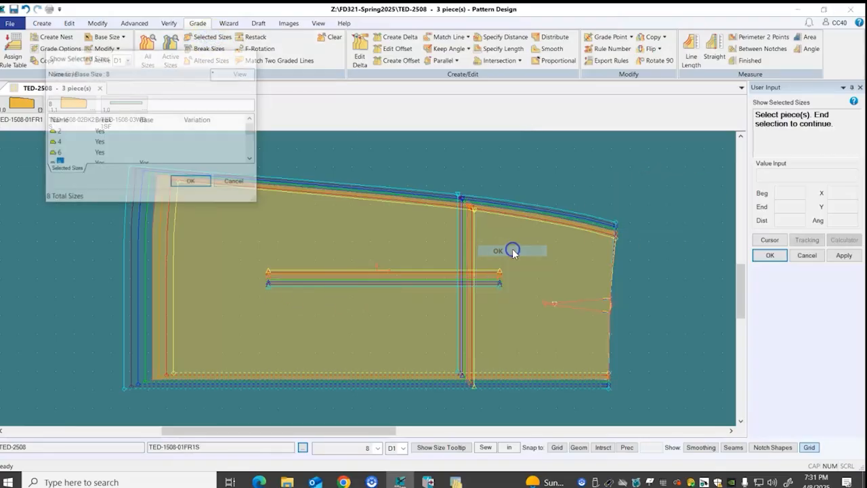
pyautogui.click(59, 131)
pyautogui.scroll(-2, 160, 147)
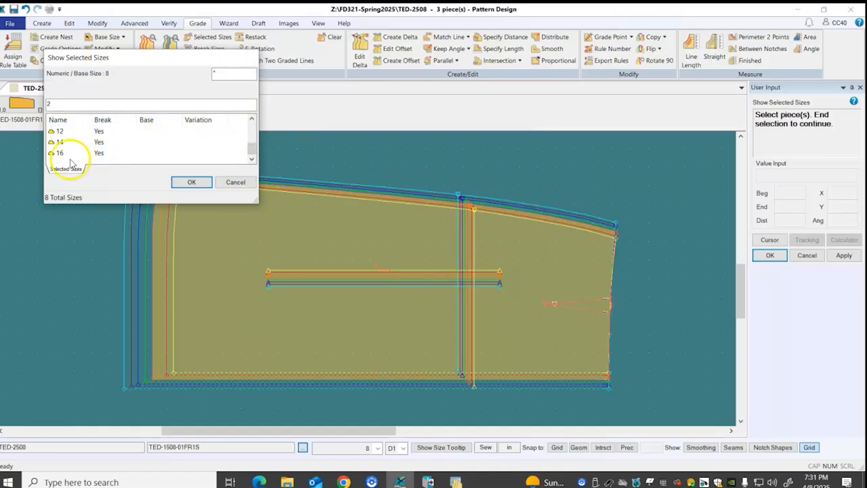
pyautogui.keyDown('ctrl'); pyautogui.click(60, 154); pyautogui.keyUp('ctrl')
pyautogui.click(192, 181)
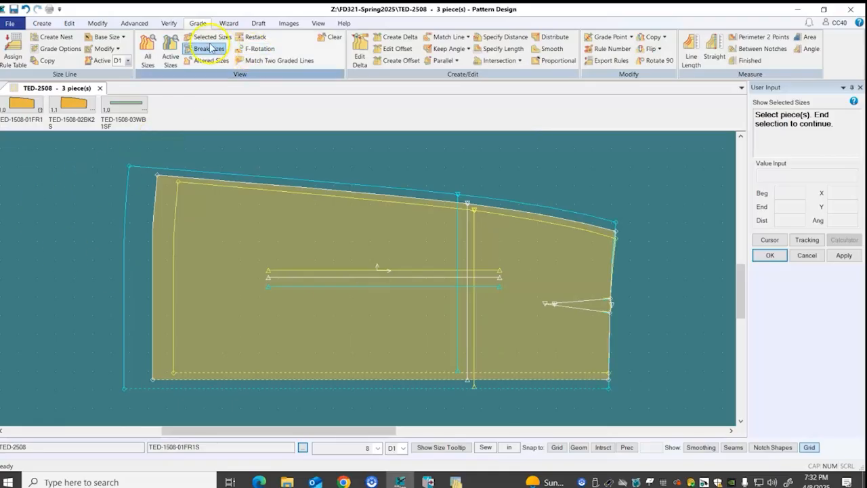
# - Clear the front piece's nest display and place the back piece directly beside the front piece, level with it
pyautogui.click(223, 235)
pyautogui.rightClick(223, 242)
pyautogui.click(227, 242)
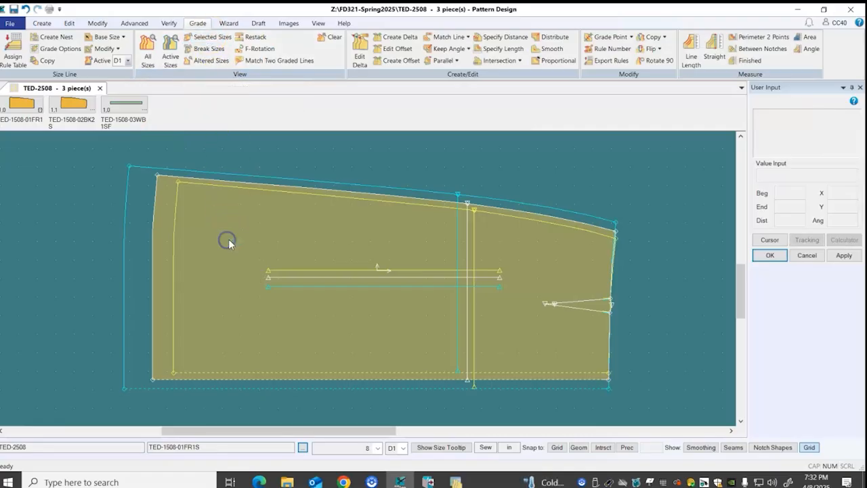
pyautogui.scroll(-5, 290, 306)
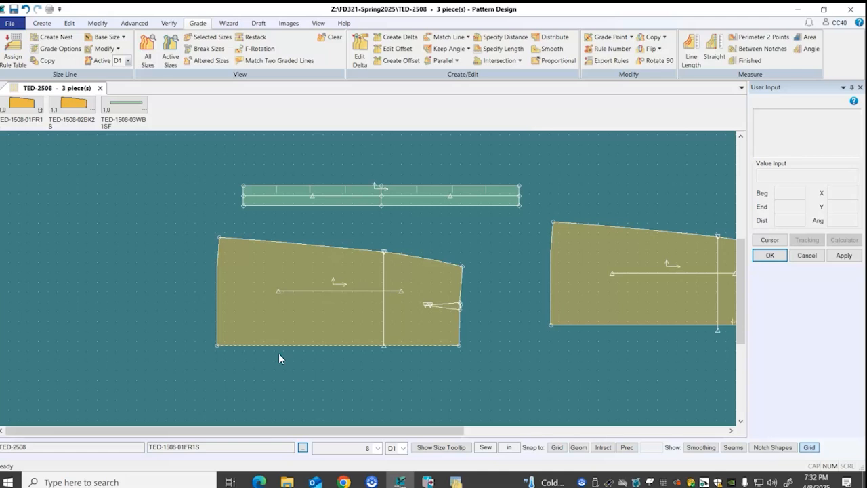
pyautogui.scroll(-2, 178, 307)
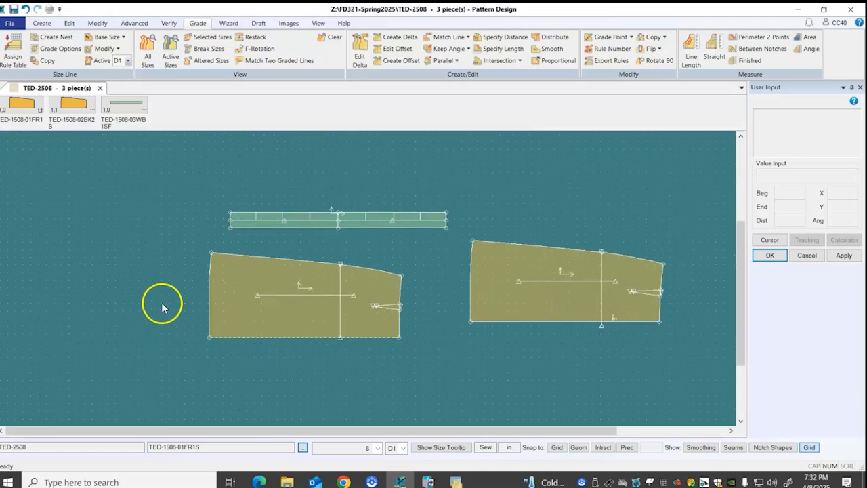
pyautogui.moveTo(496, 316); pyautogui.dragTo(446, 312)
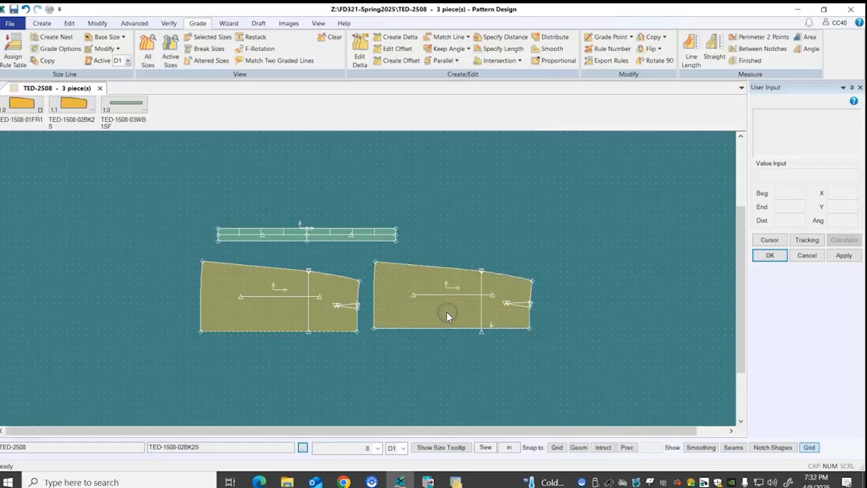
# - Create size 14 Graded Size copies of the front, back and waistband pieces
pyautogui.click(45, 23)
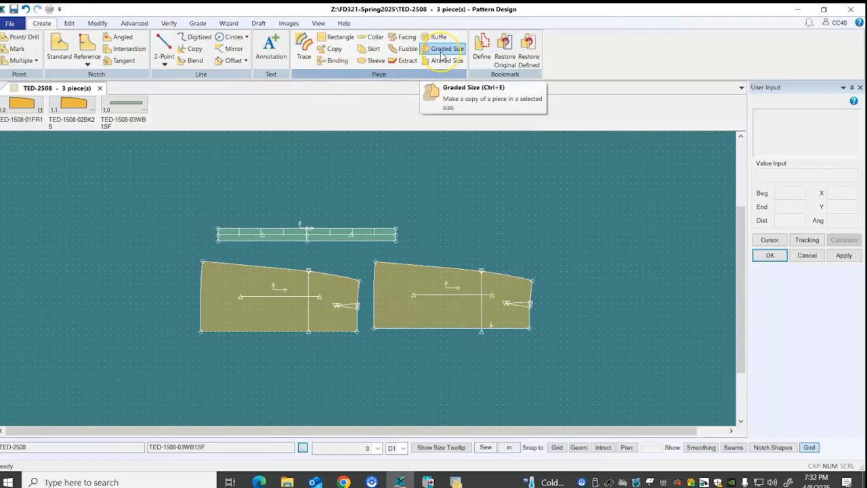
pyautogui.click(442, 51)
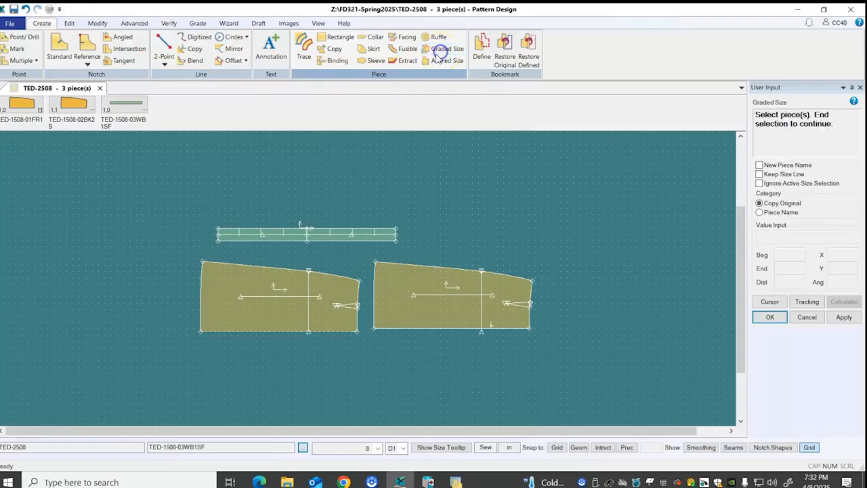
pyautogui.moveTo(161, 190); pyautogui.dragTo(510, 345)
pyautogui.rightClick(509, 215)
pyautogui.click(509, 216)
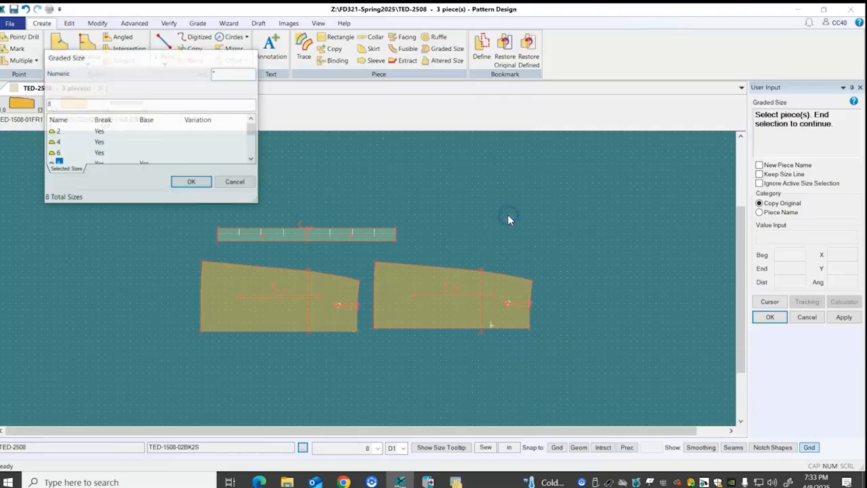
pyautogui.scroll(-3, 166, 133)
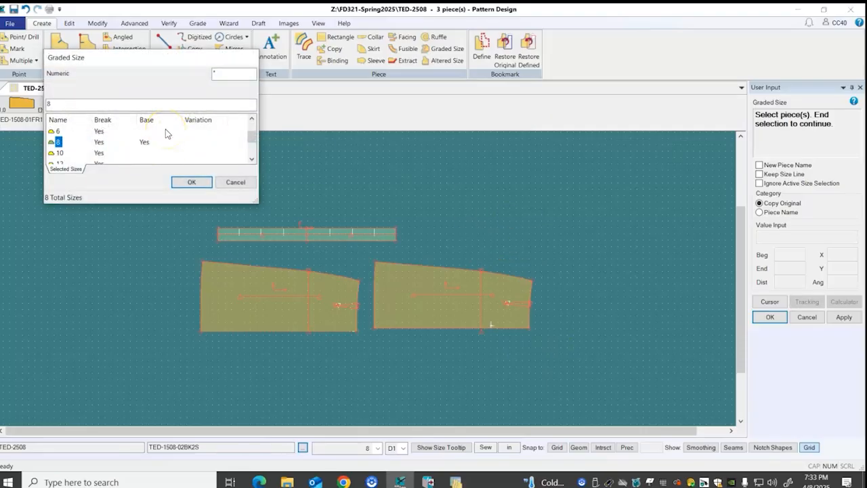
pyautogui.click(60, 141)
pyautogui.click(191, 182)
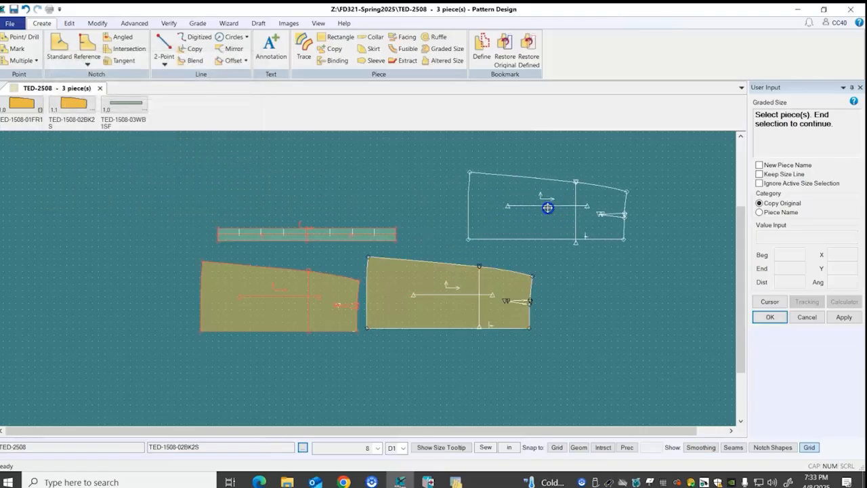
# - Place the base-size back, front and waistband pieces one below another, apart from the size 14 copies, and end the command
pyautogui.click(538, 203)
pyautogui.click(609, 260)
pyautogui.click(638, 317)
pyautogui.rightClick(659, 351)
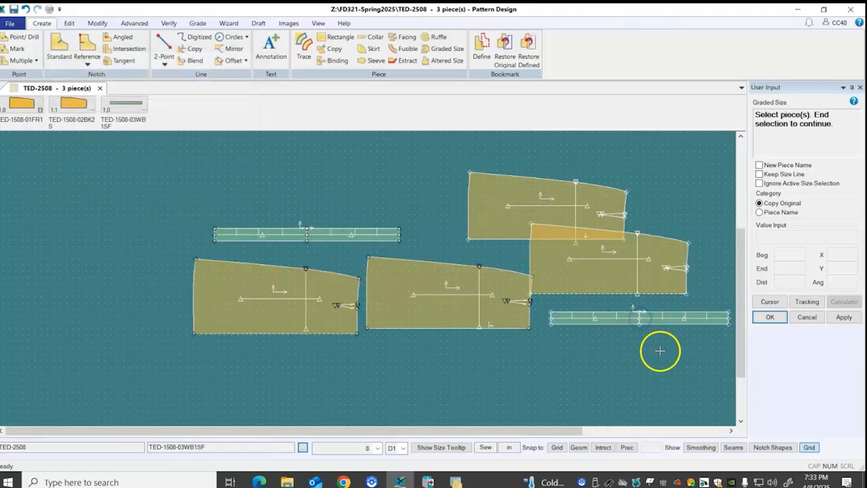
pyautogui.click(660, 351)
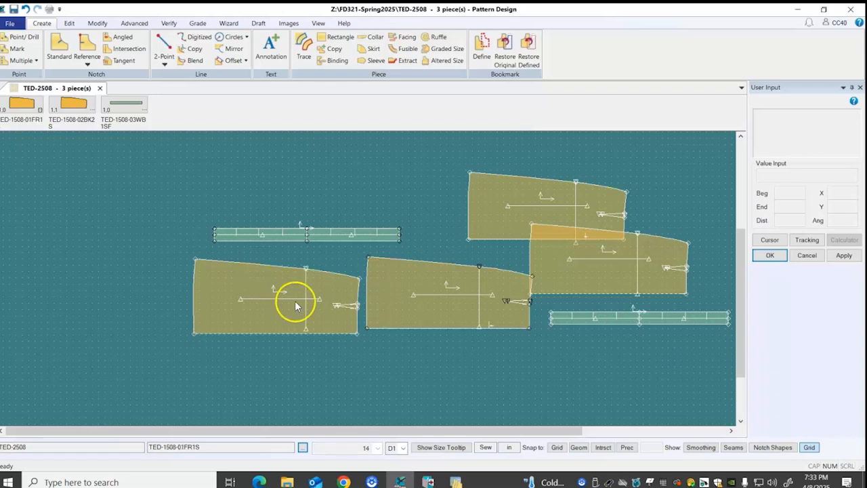
# - Rearrange the size 14 pieces with the back above the waistband and the front below it, apart from the base-size pieces
pyautogui.moveTo(289, 308); pyautogui.dragTo(283, 295)
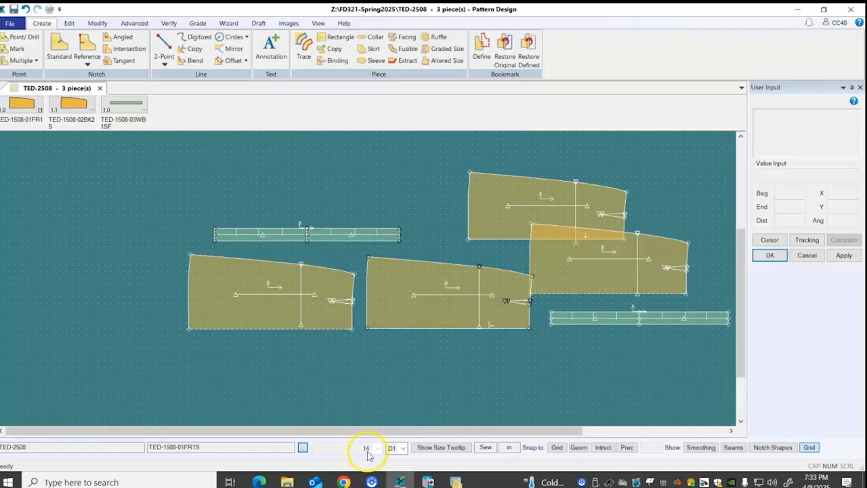
pyautogui.moveTo(407, 310); pyautogui.dragTo(197, 181)
pyautogui.moveTo(269, 232); pyautogui.dragTo(211, 221)
pyautogui.moveTo(220, 193); pyautogui.dragTo(245, 198)
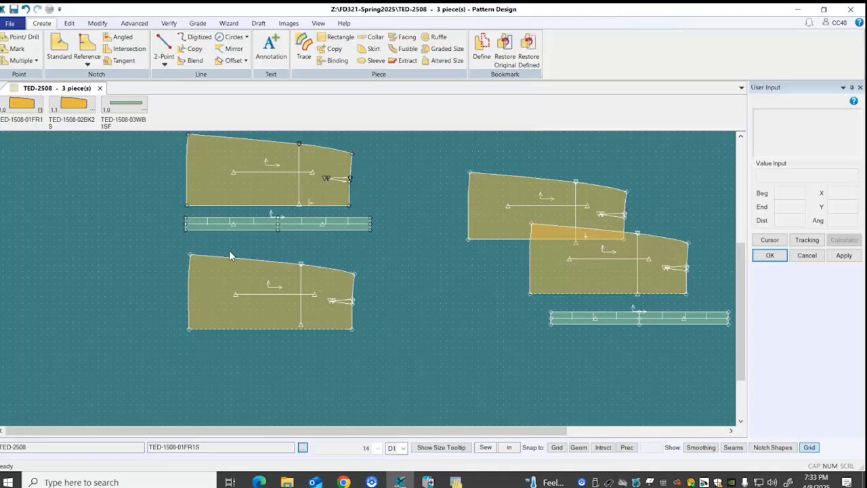
pyautogui.moveTo(299, 296); pyautogui.dragTo(371, 323)
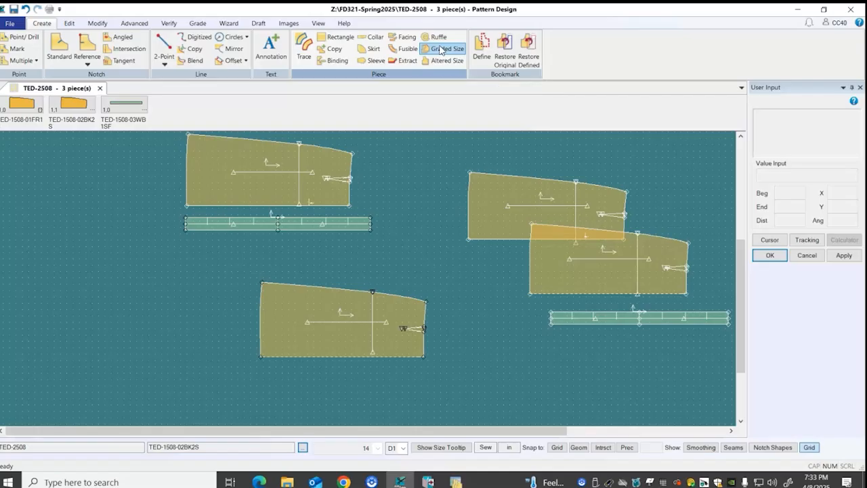
pyautogui.click(115, 145)
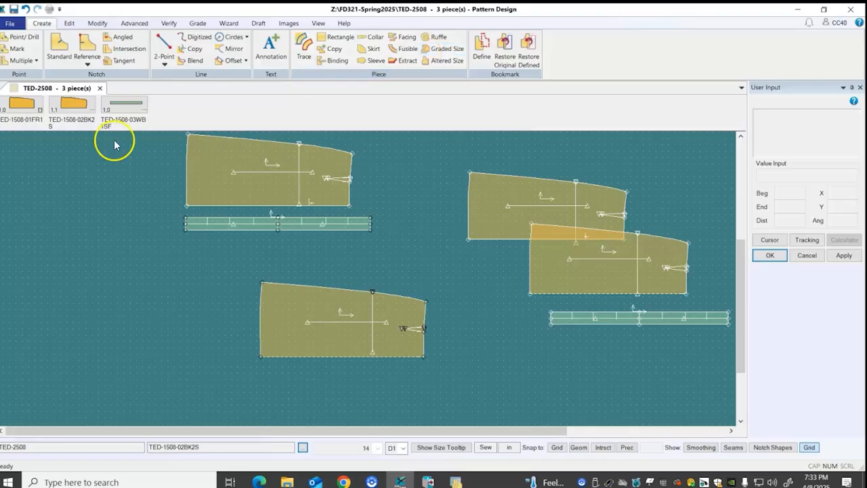
pyautogui.click(297, 346)
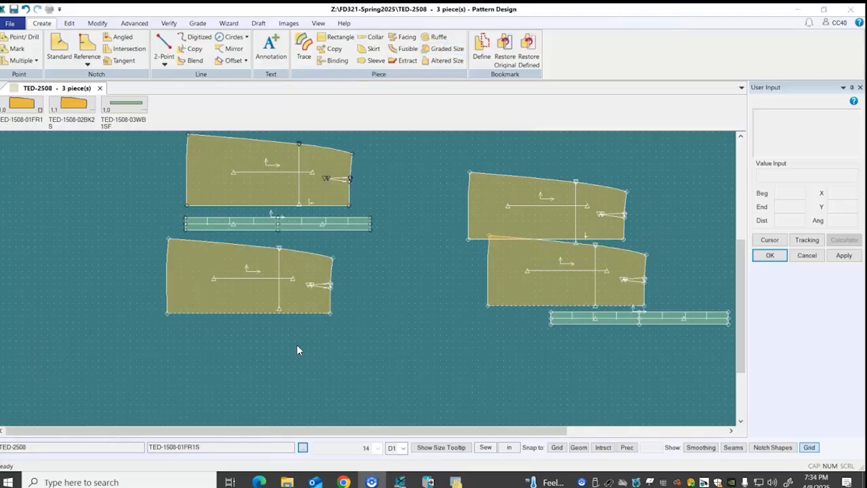
pyautogui.click(297, 346)
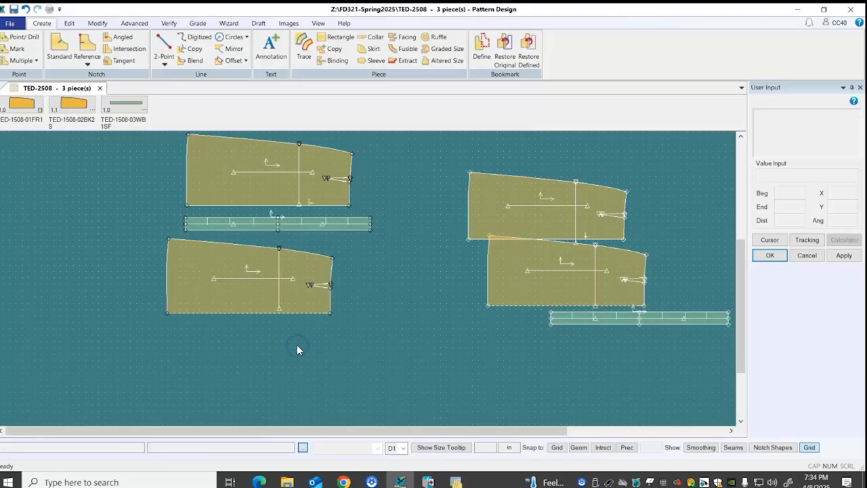
# - Undo the piece moves and remove the size 14 copies of all three pieces
pyautogui.hotkey('ctrl', 'z')
pyautogui.hotkey('ctrl', 'z')
pyautogui.hotkey('ctrl', 'z')
pyautogui.hotkey('ctrl', 'z')
pyautogui.hotkey('ctrl', 'z')
pyautogui.hotkey('ctrl', 'z')
pyautogui.hotkey('ctrl', 'z')
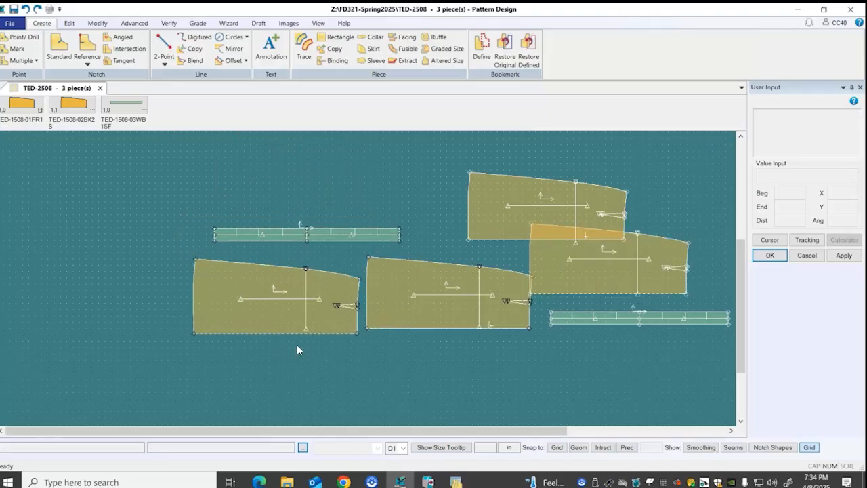
pyautogui.click(319, 283)
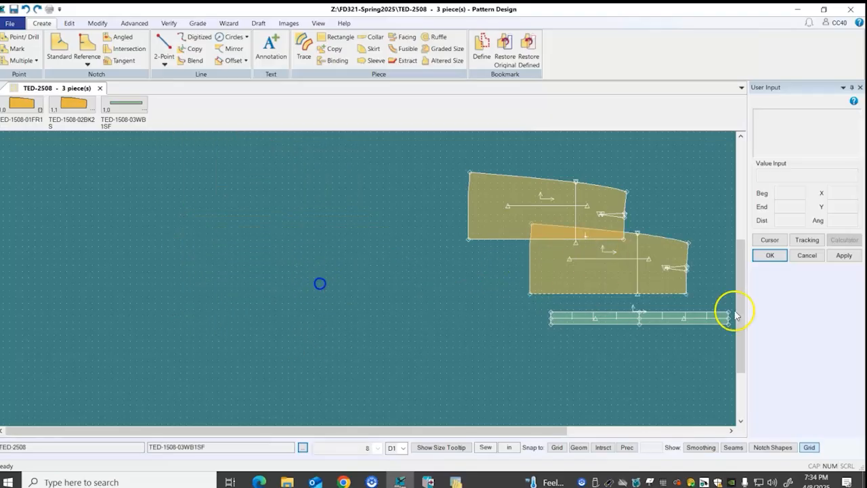
# - Place the base-size front piece just below the back piece and the waistband below the front piece
pyautogui.scroll(1, 625, 267)
pyautogui.scroll(1, 626, 268)
pyautogui.scroll(-2, 350, 267)
pyautogui.click(476, 262)
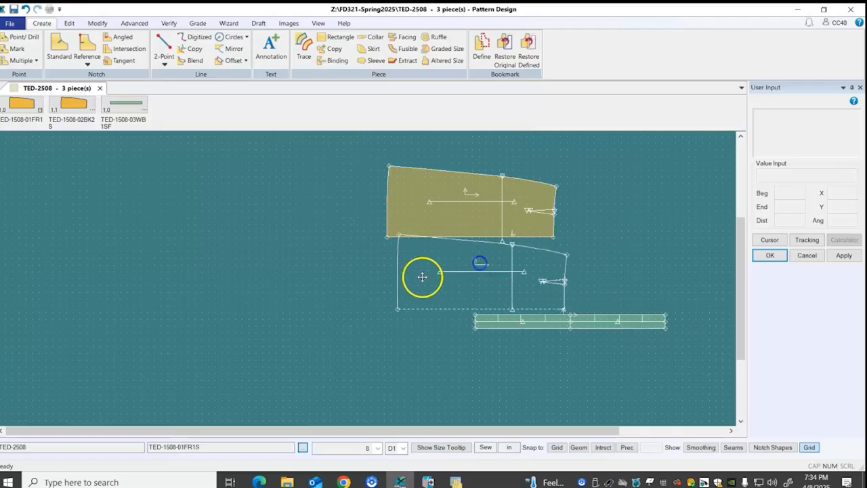
pyautogui.click(429, 271)
pyautogui.click(526, 319)
pyautogui.click(486, 328)
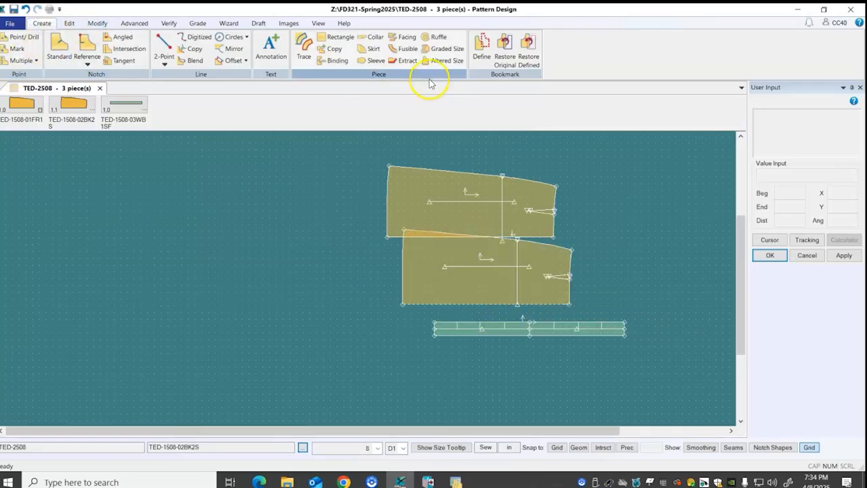
# - Create graded-size copies of the front, back and waistband pieces in sizes 2 and 16
pyautogui.click(447, 49)
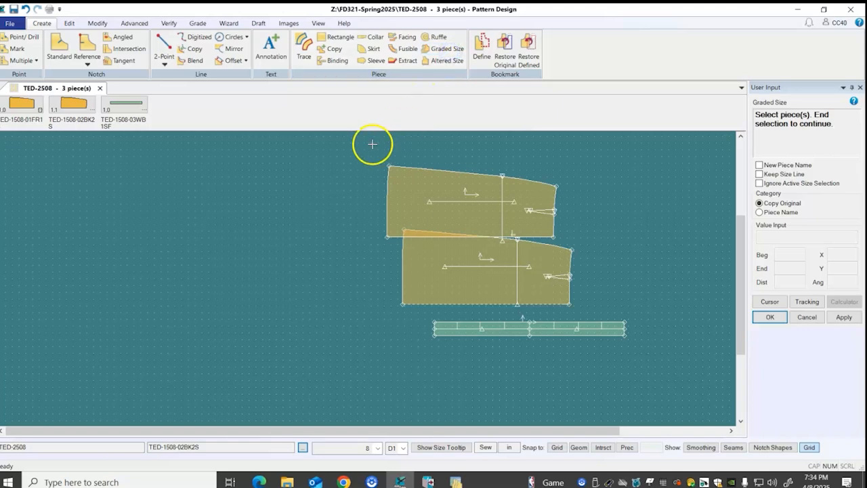
pyautogui.moveTo(350, 142); pyautogui.dragTo(689, 387)
pyautogui.rightClick(643, 275)
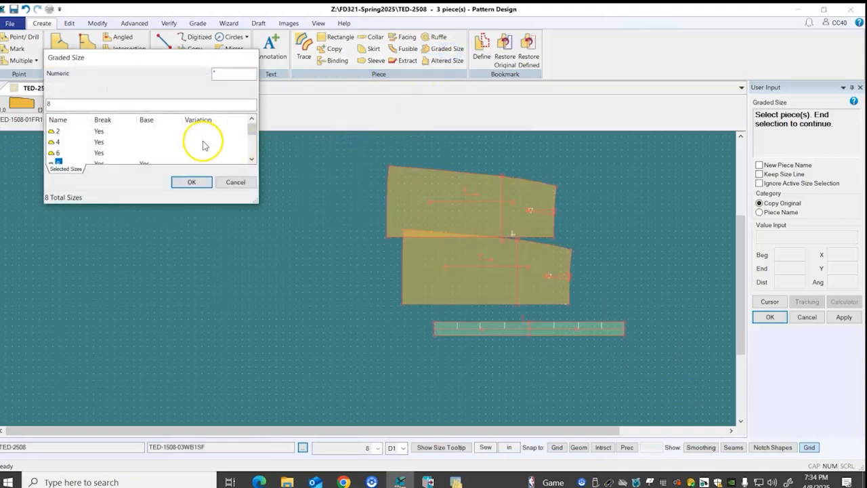
pyautogui.click(59, 131)
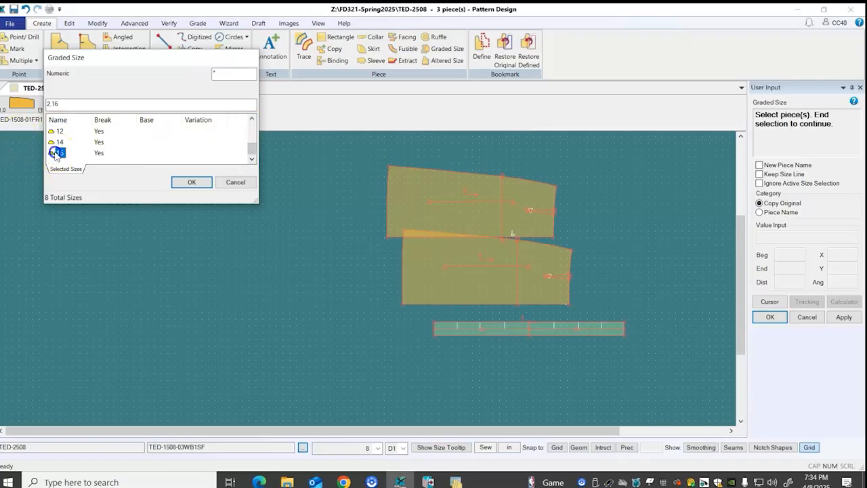
pyautogui.click(192, 182)
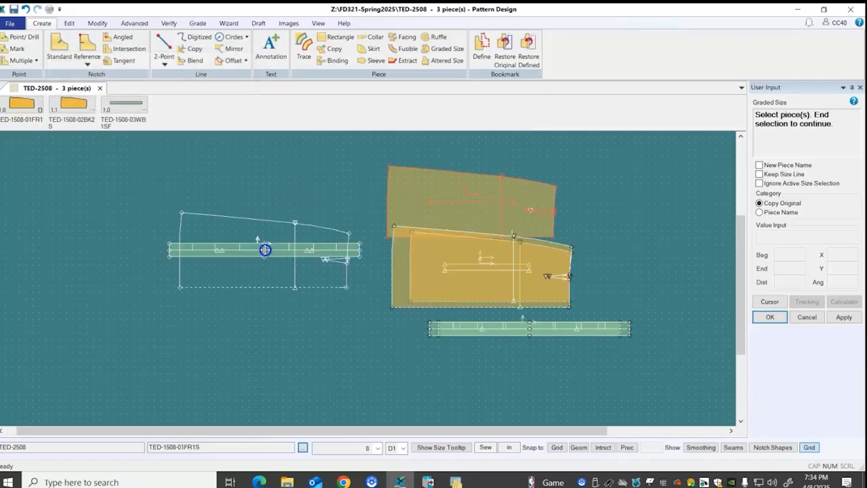
# - Place the base-size pieces apart from the graded copies, with the front above the waistband and the back below it, and end the command
pyautogui.click(259, 227)
pyautogui.click(256, 285)
pyautogui.rightClick(264, 335)
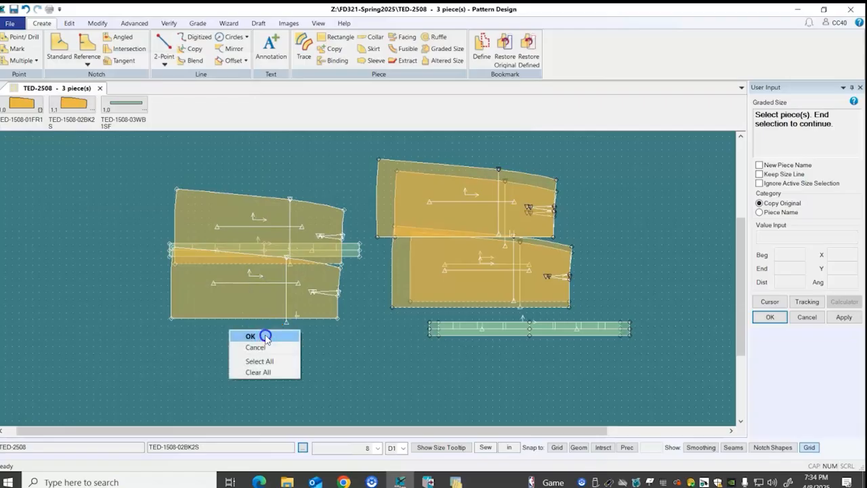
pyautogui.click(264, 335)
pyautogui.click(267, 232)
pyautogui.click(242, 194)
pyautogui.click(242, 280)
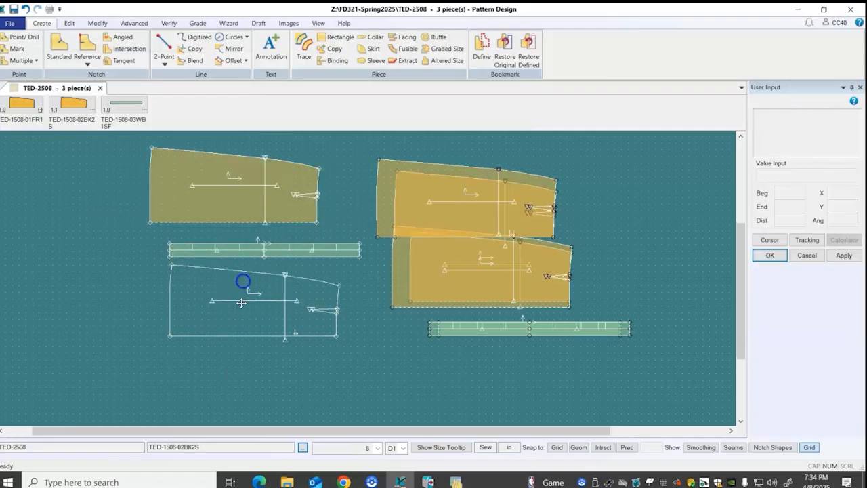
pyautogui.click(233, 310)
# - Pull the size 2 front and back off the size 16 pieces, back above front, and shift the size 16 front slightly down
pyautogui.click(423, 289)
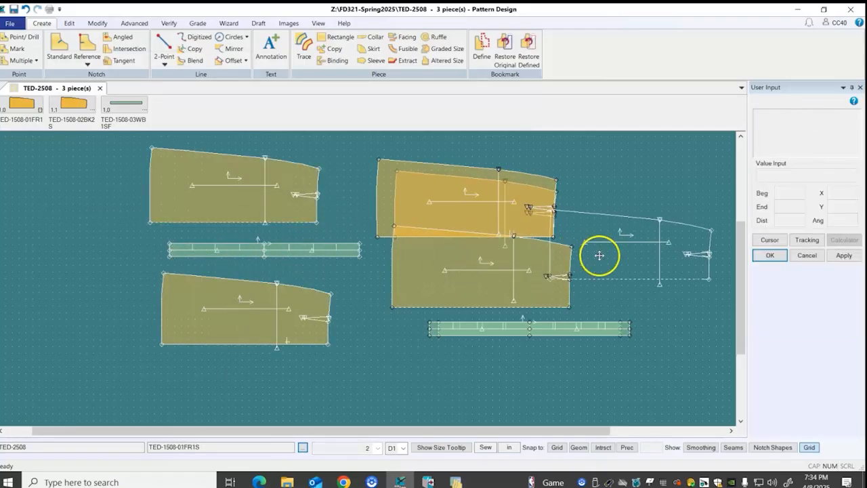
pyautogui.click(599, 255)
pyautogui.click(435, 206)
pyautogui.click(639, 196)
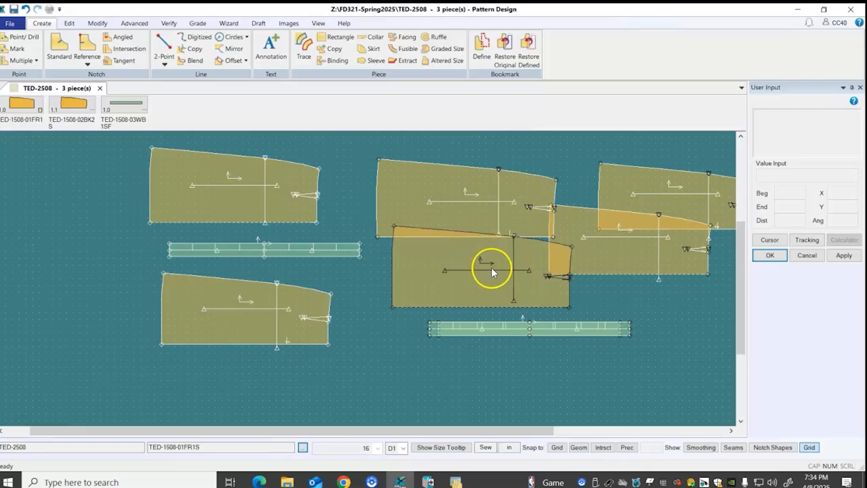
pyautogui.click(492, 271)
pyautogui.click(481, 278)
# - Shift the base-size back, waistband and front farther away from the size 16 pieces
pyautogui.click(243, 304)
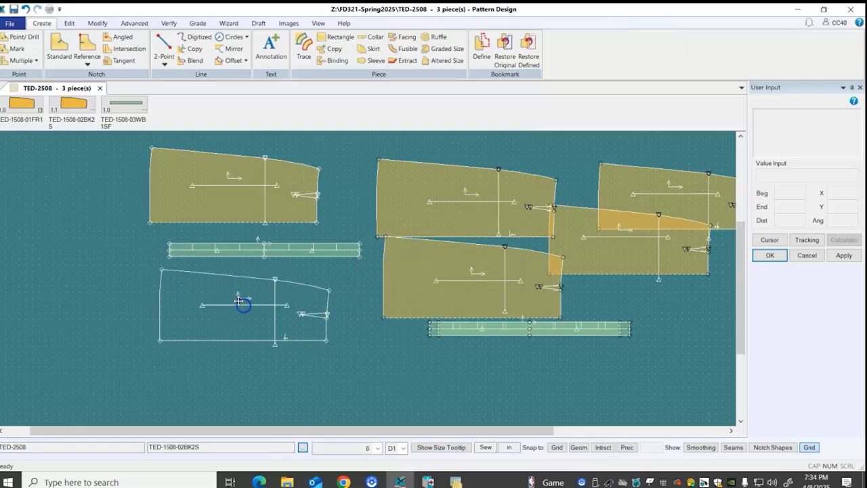
pyautogui.click(155, 300)
pyautogui.click(207, 248)
pyautogui.click(88, 267)
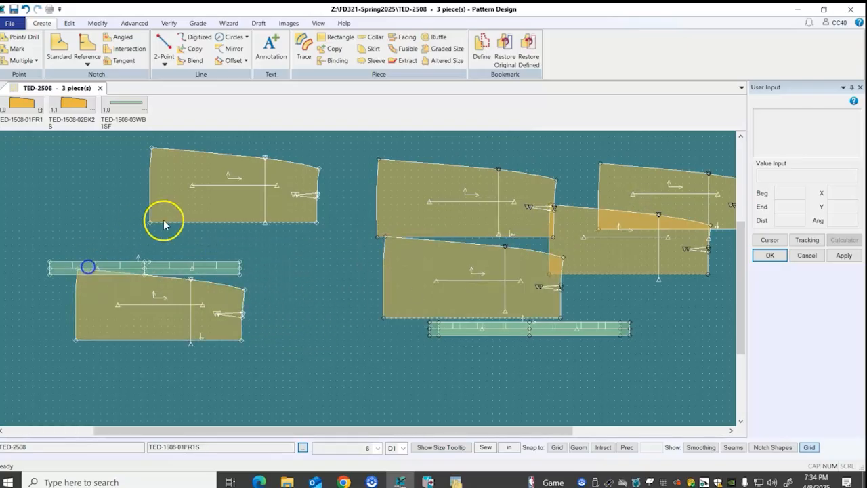
pyautogui.click(163, 223)
pyautogui.click(85, 228)
# - Place the size 16 front midway between the base-size and size 2 pieces, with the size 16 back above it
pyautogui.click(453, 300)
pyautogui.click(360, 315)
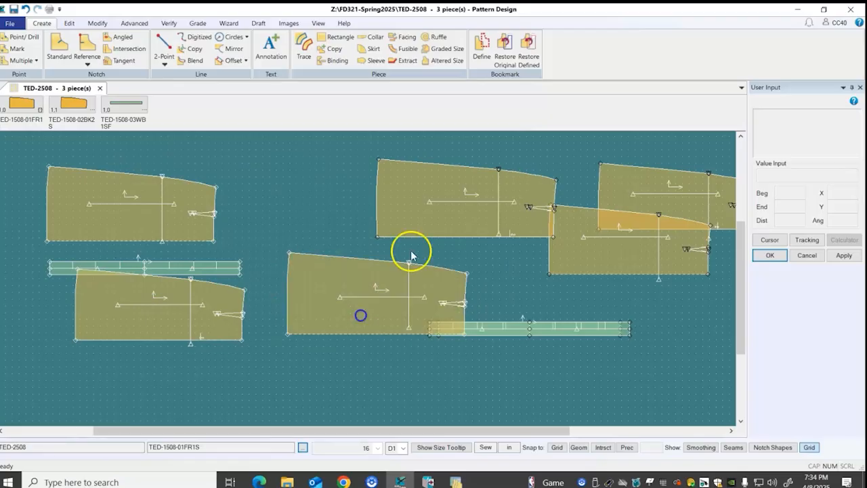
pyautogui.click(430, 228)
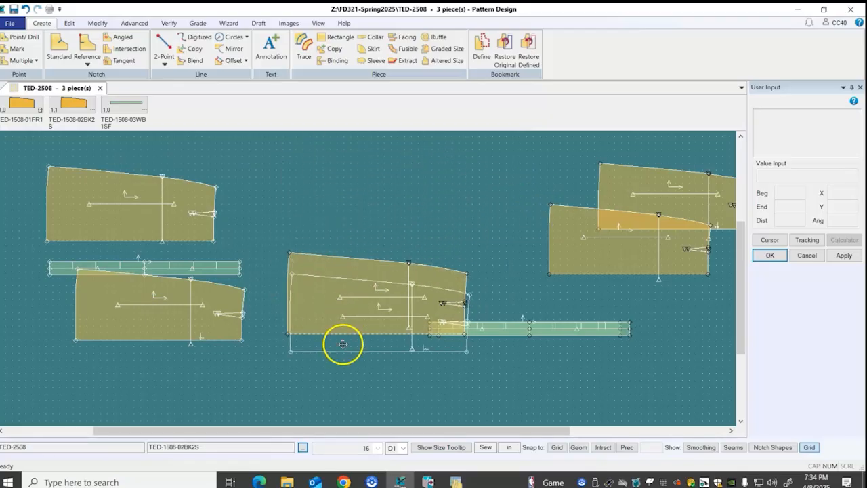
pyautogui.click(353, 206)
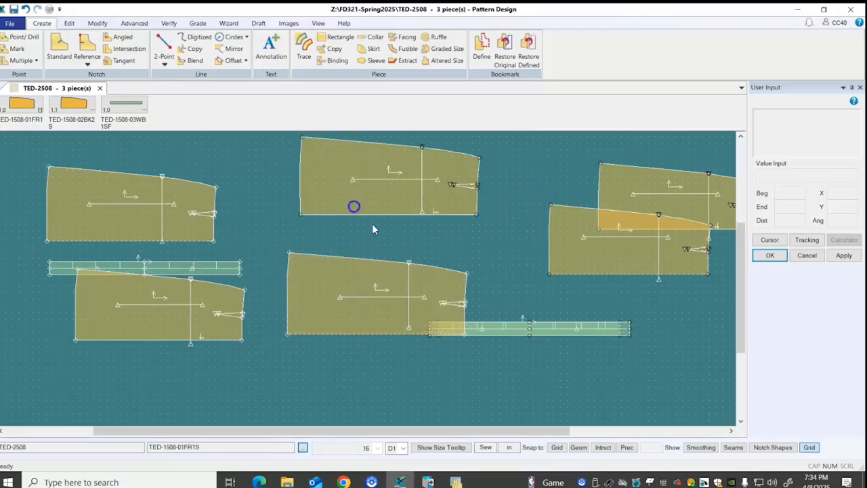
# - Stack the size 2 pieces as back, front and waistband from top to bottom, and place the size 16 waistband just below the size 16 front
pyautogui.click(494, 321)
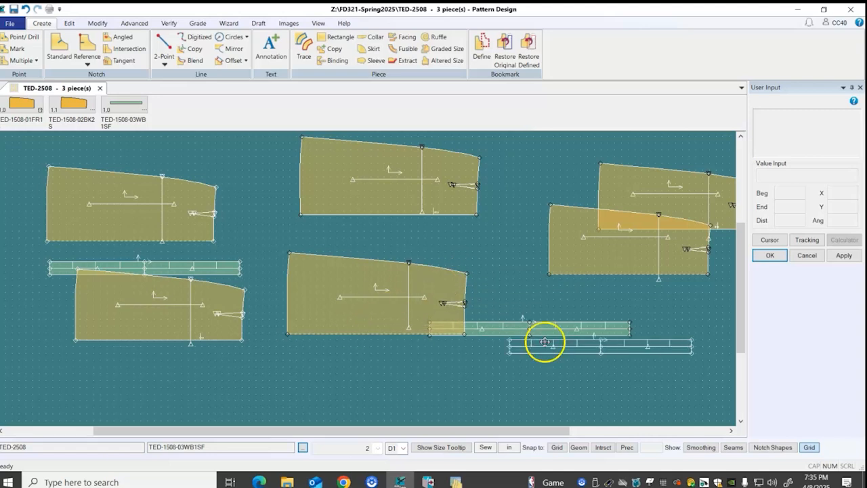
pyautogui.click(687, 300)
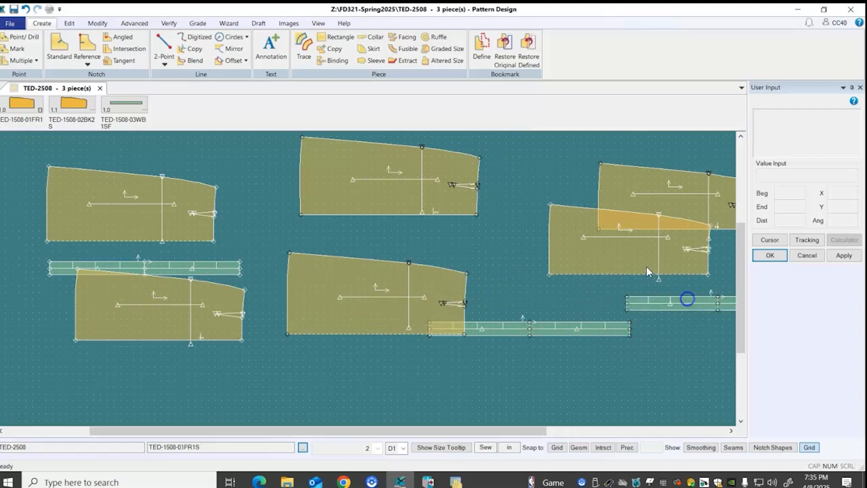
pyautogui.click(722, 274)
pyautogui.click(677, 203)
pyautogui.click(681, 179)
pyautogui.click(545, 338)
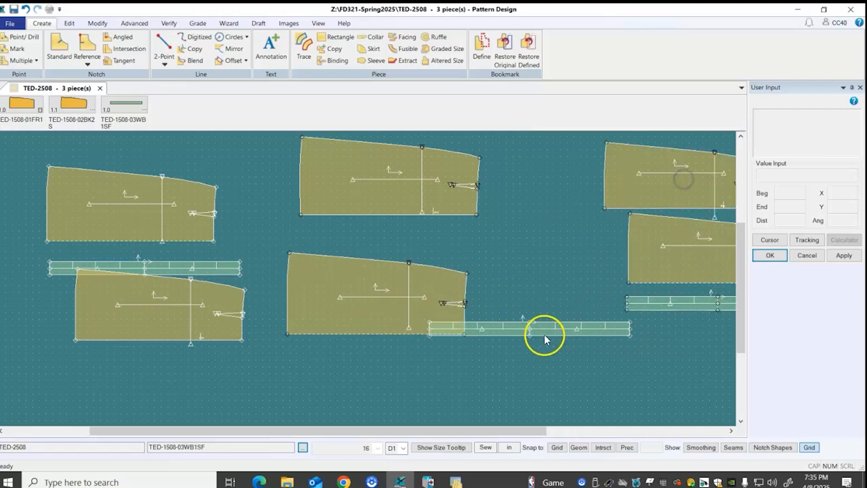
pyautogui.click(402, 356)
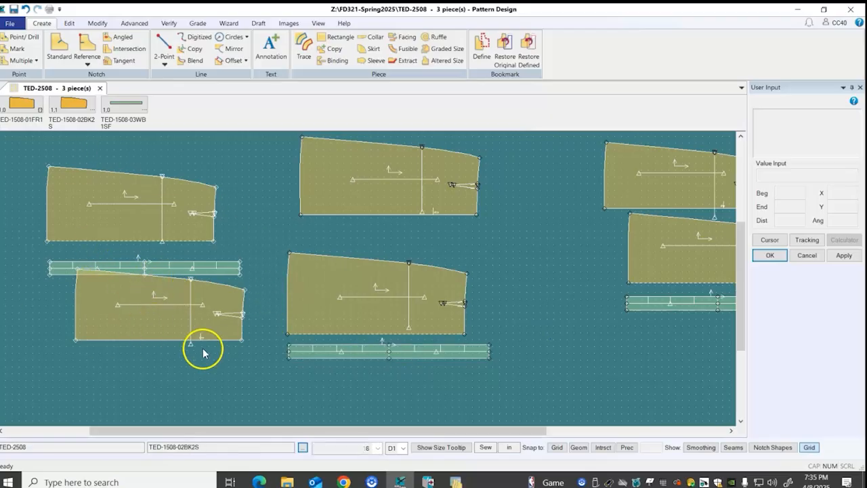
# - Move the size 2 waistband, front and back closer to the size 16 pieces, leaving a gap between the stacked pieces
pyautogui.scroll(-3, 409, 303)
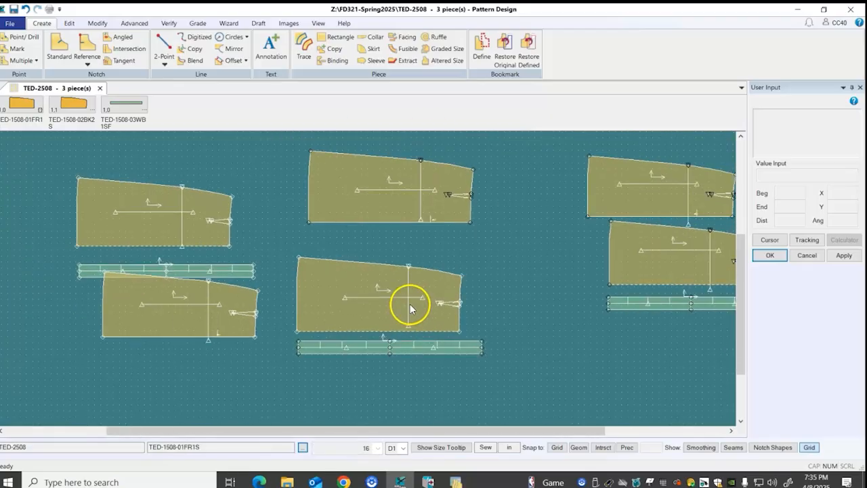
pyautogui.moveTo(598, 309); pyautogui.dragTo(561, 339)
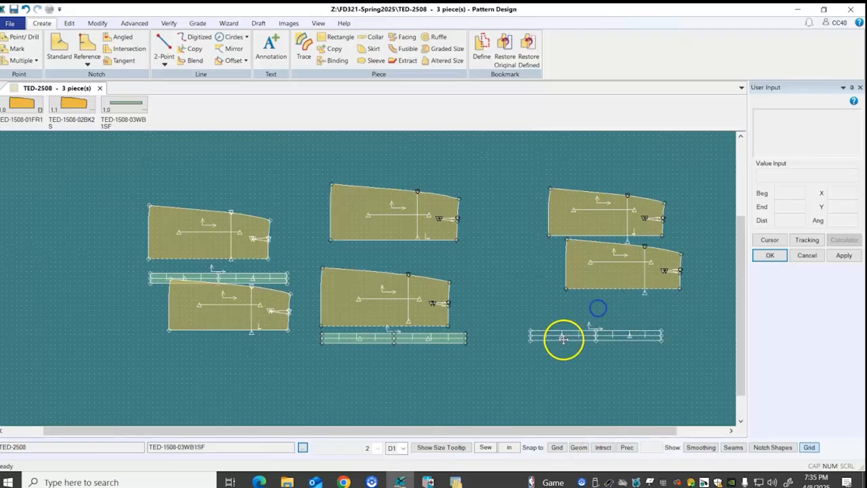
pyautogui.moveTo(576, 276); pyautogui.dragTo(542, 296)
pyautogui.moveTo(563, 226); pyautogui.dragTo(531, 244)
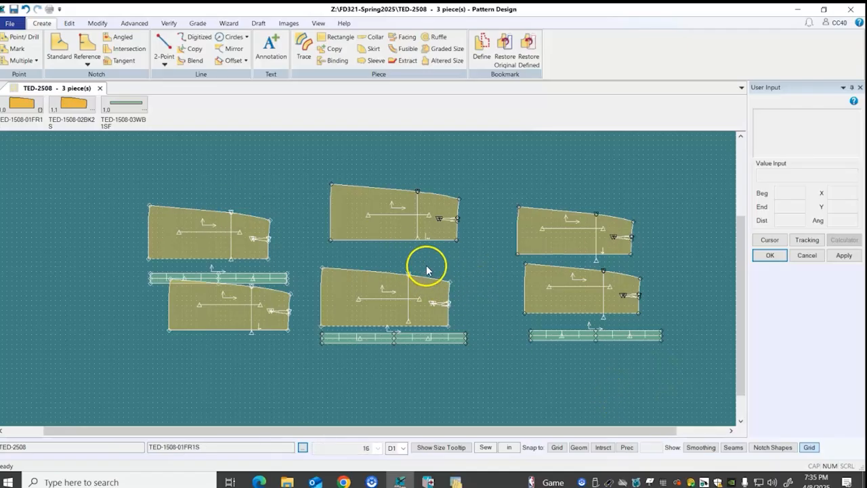
pyautogui.scroll(2, 370, 289)
pyautogui.scroll(1, 371, 289)
pyautogui.scroll(-1, 364, 298)
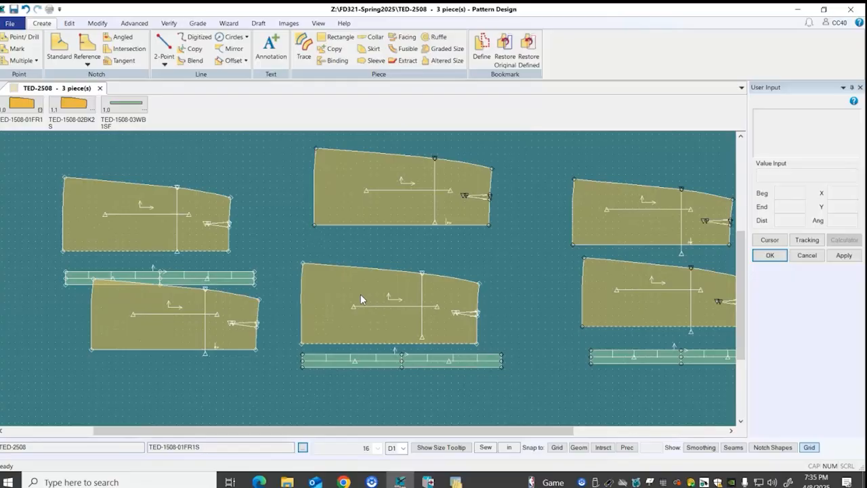